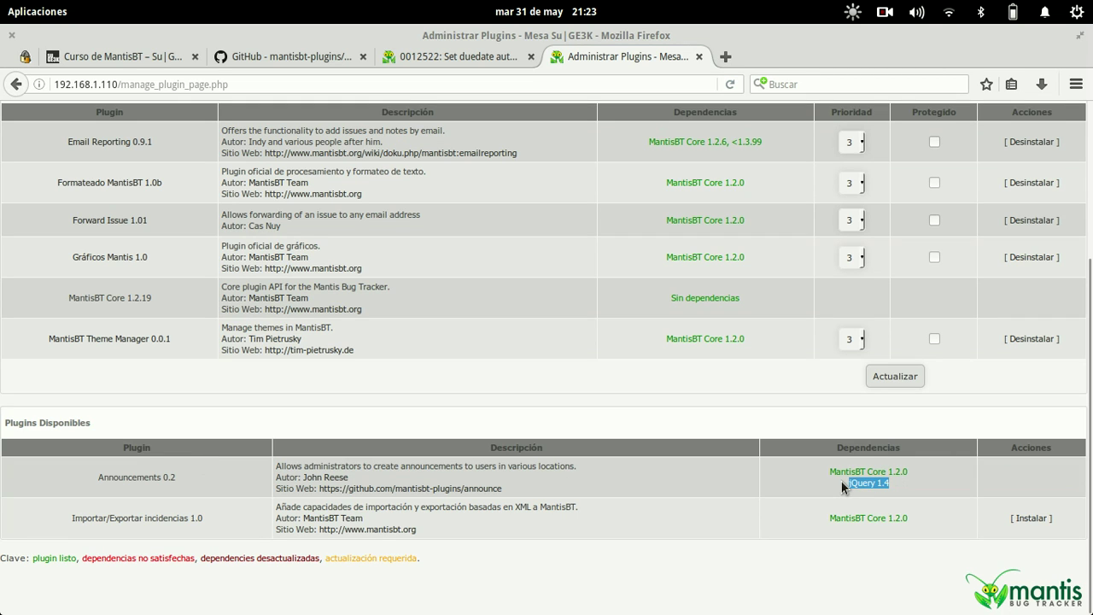
- Search the mantisbt-plugins organization's repositories for jquery
left_click(280, 53)
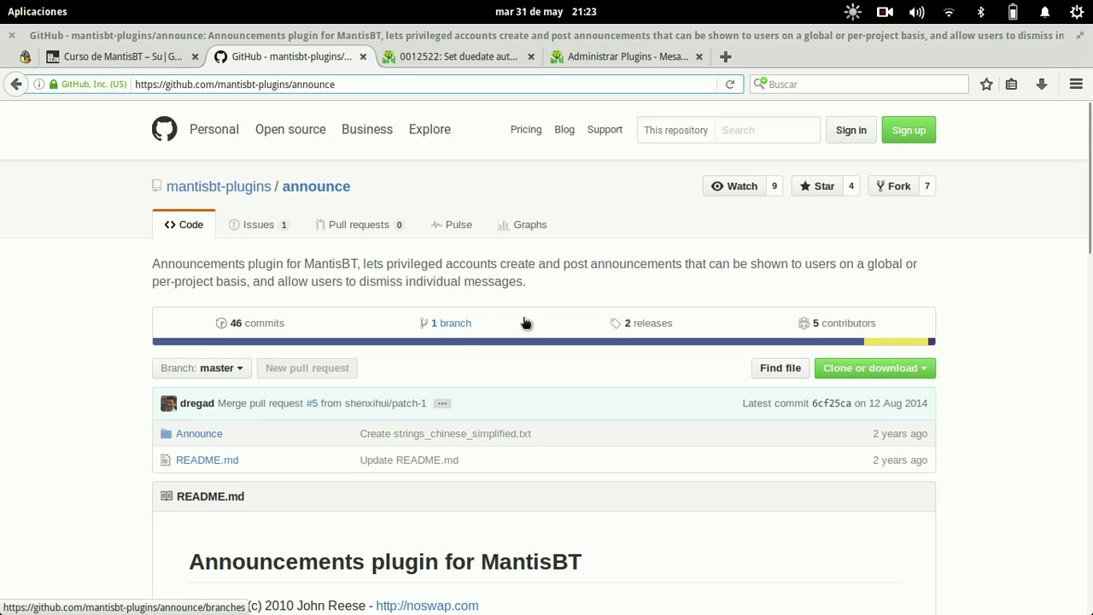
left_click(252, 189)
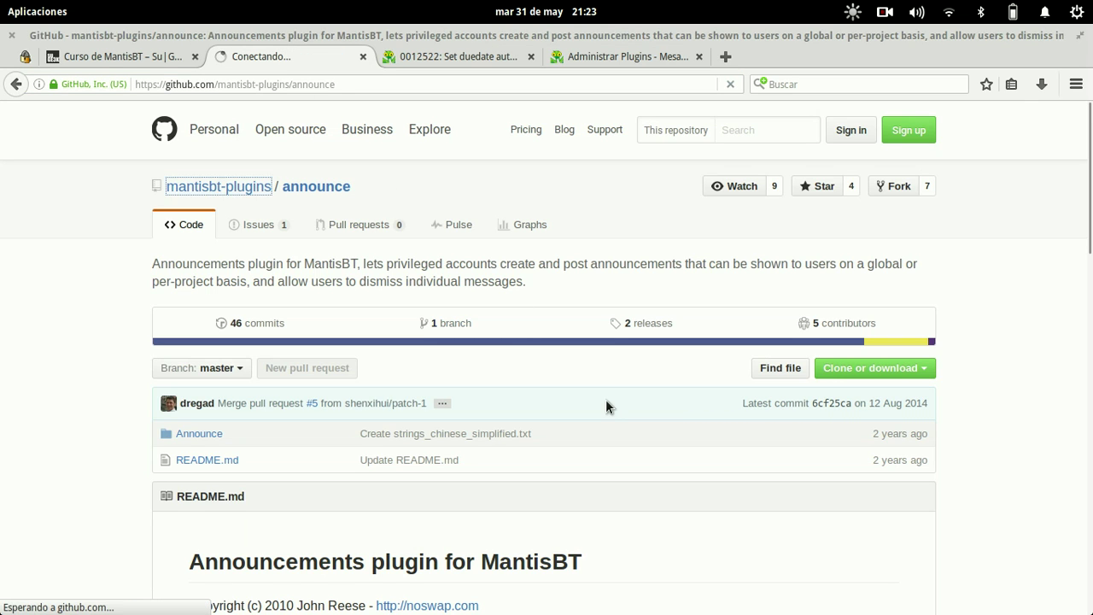
left_click(370, 329)
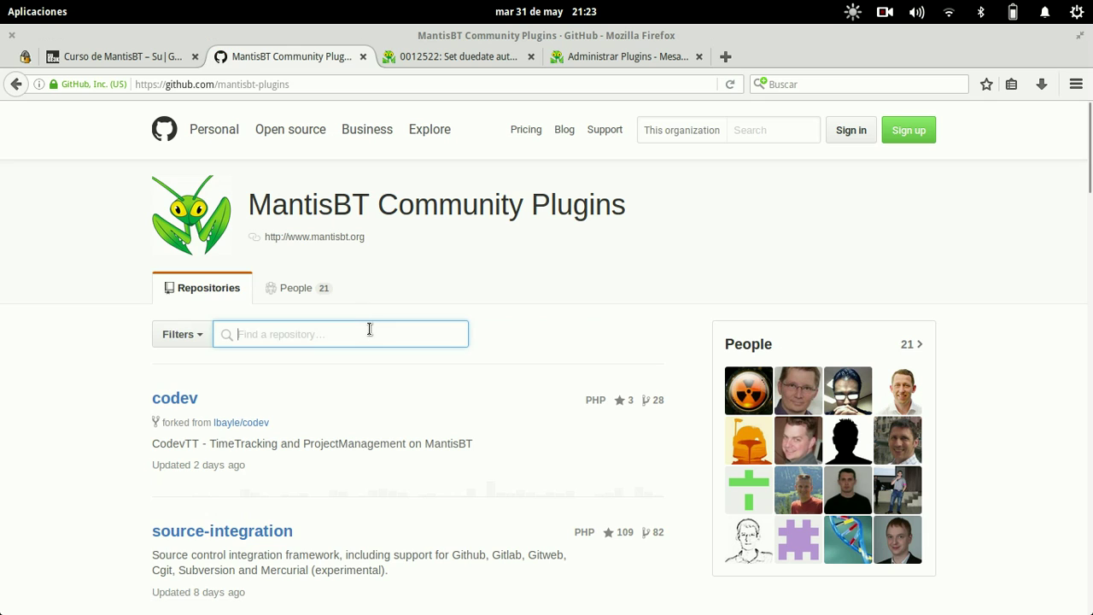
type("jquery")
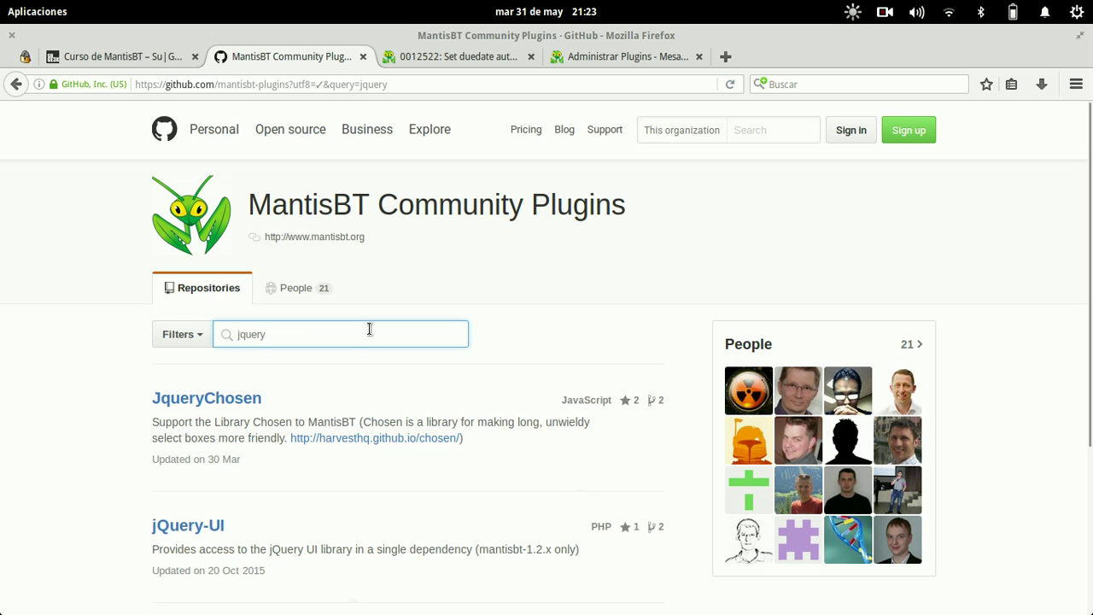
scroll(368, 329, "down", 5)
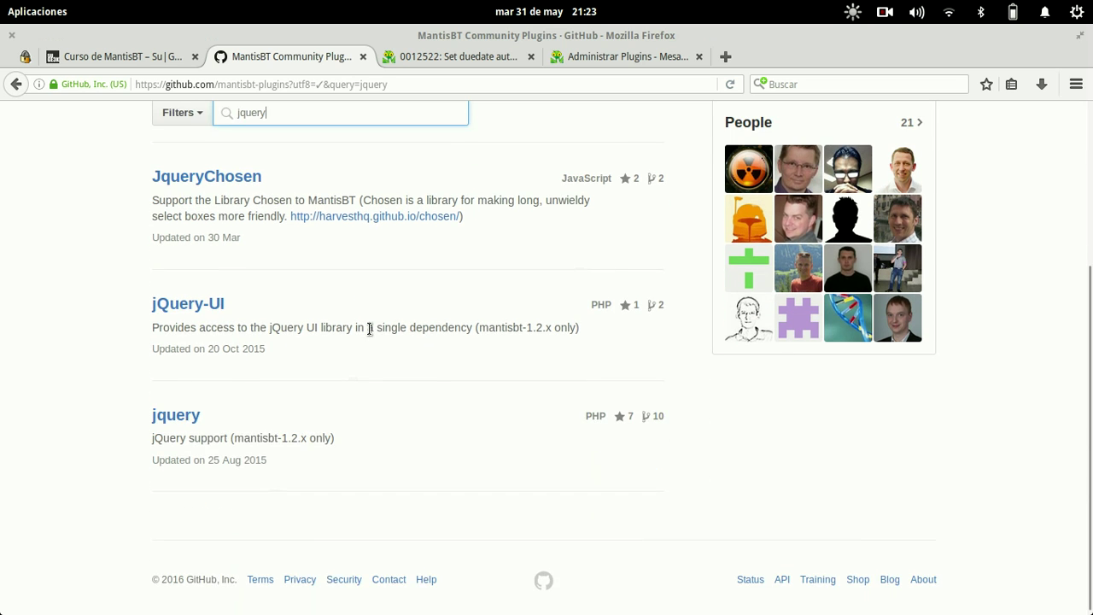
- Open the jquery repository in a new tab and copy its address
right_click(185, 413)
left_click(303, 169)
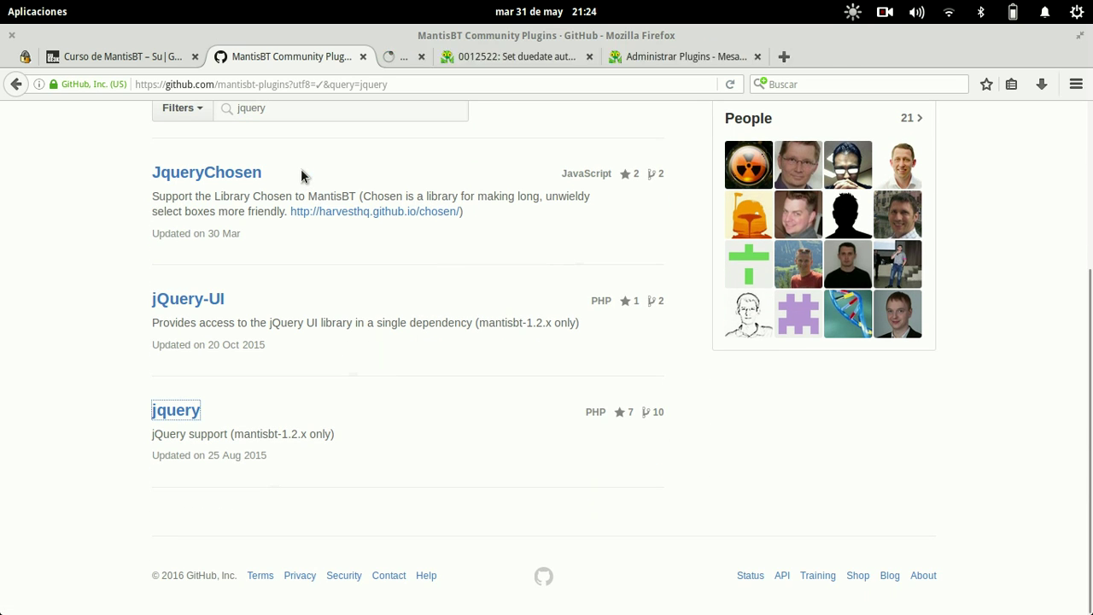
left_click(450, 56)
key("ctrl+l")
key("ctrl+c")
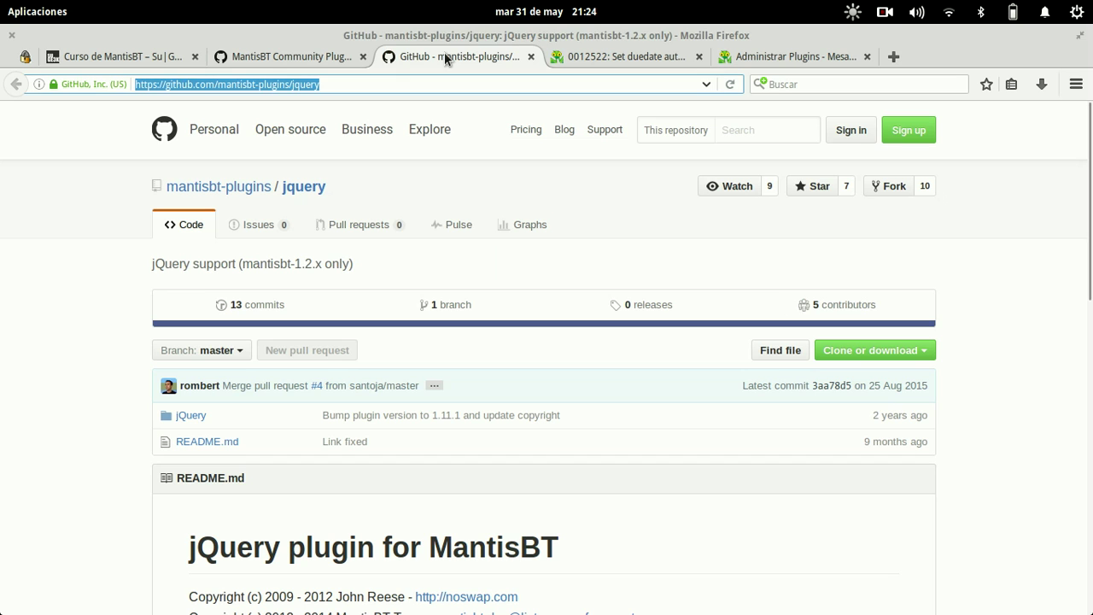
key("alt+Tab")
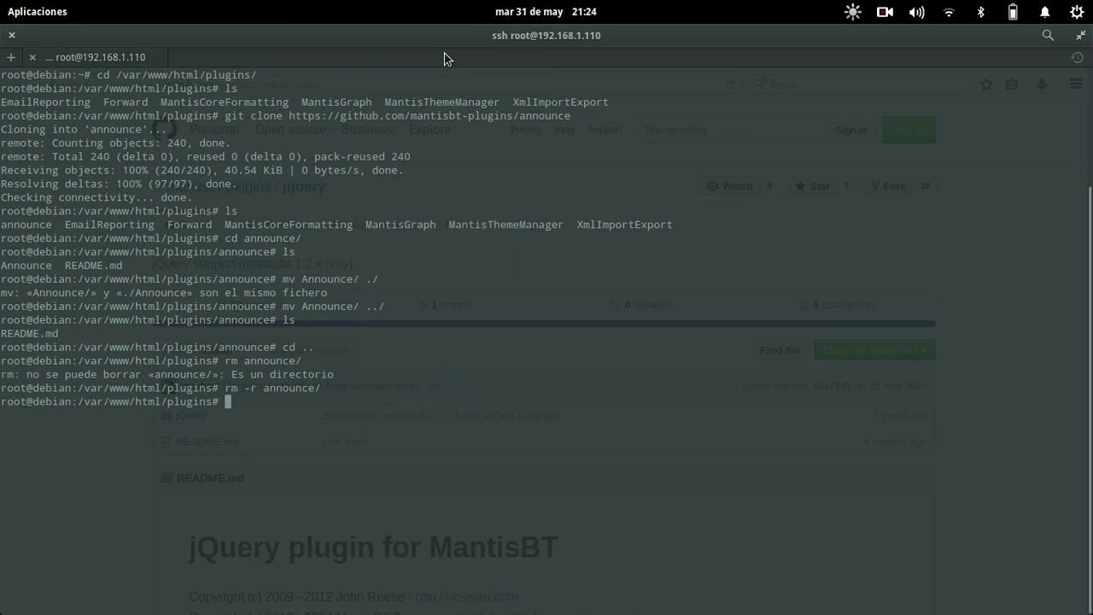
- Run git clone with the copied jquery repository URL in the plugins folder
type("git clone")
key("ctrl+shift+v")
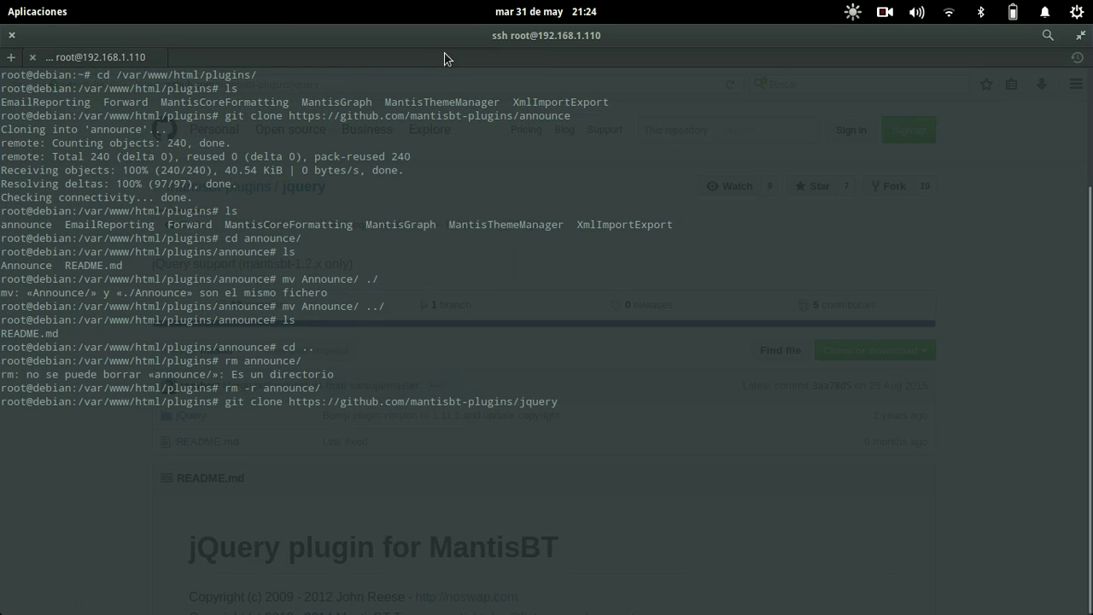
key("Return")
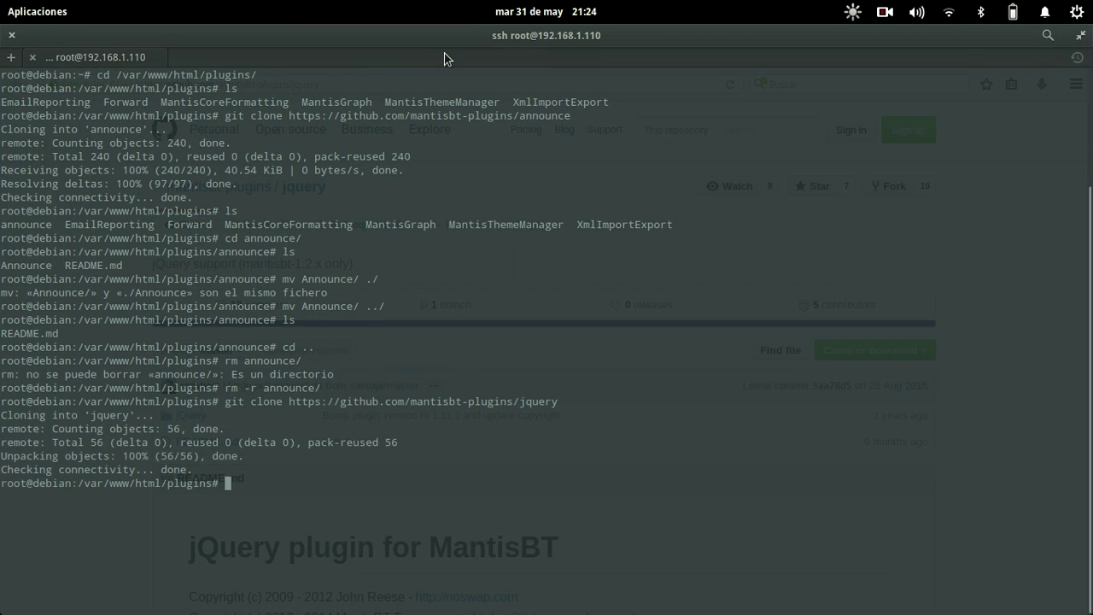
key("alt+Tab")
left_click(819, 55)
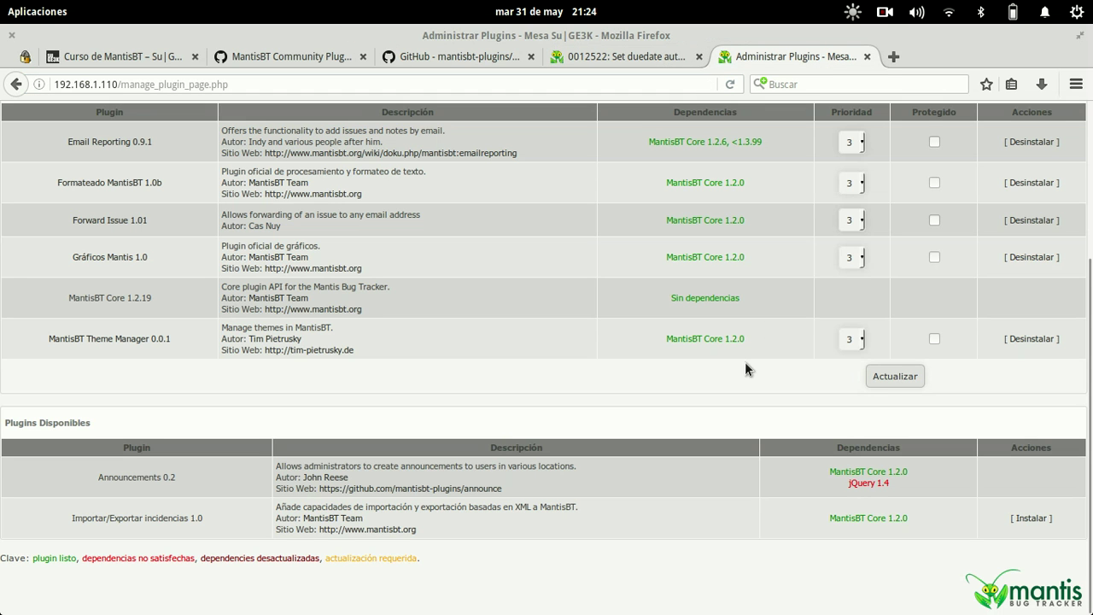
- Move the jQuery directory out of the jquery clone up into plugins
key("alt+Tab")
type("cd jquery/")
key("Return")
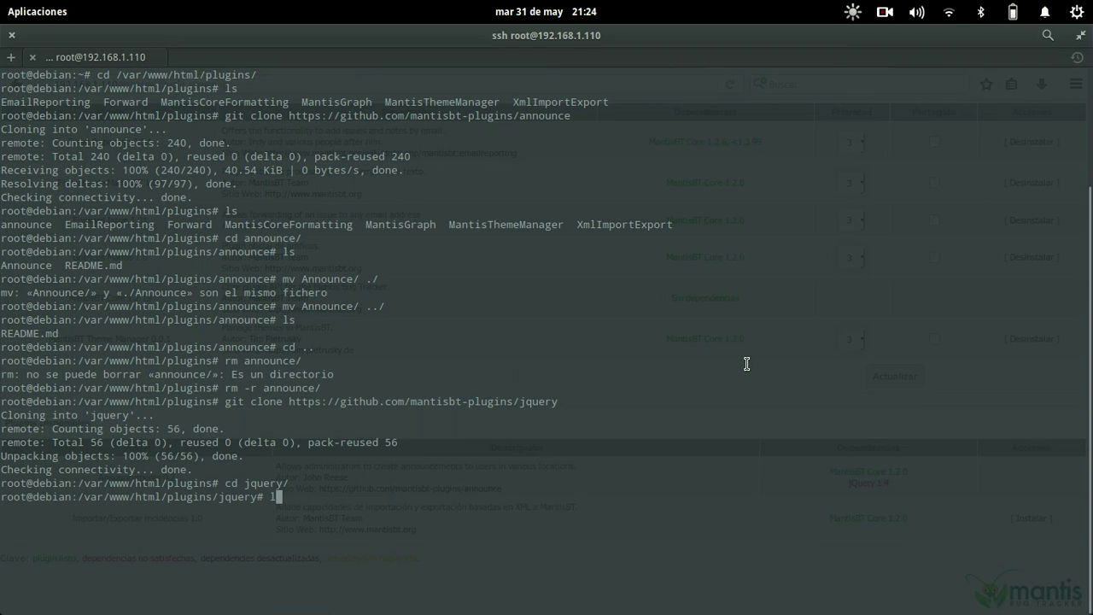
type("ls")
key("Return")
type("mv jQuery/")
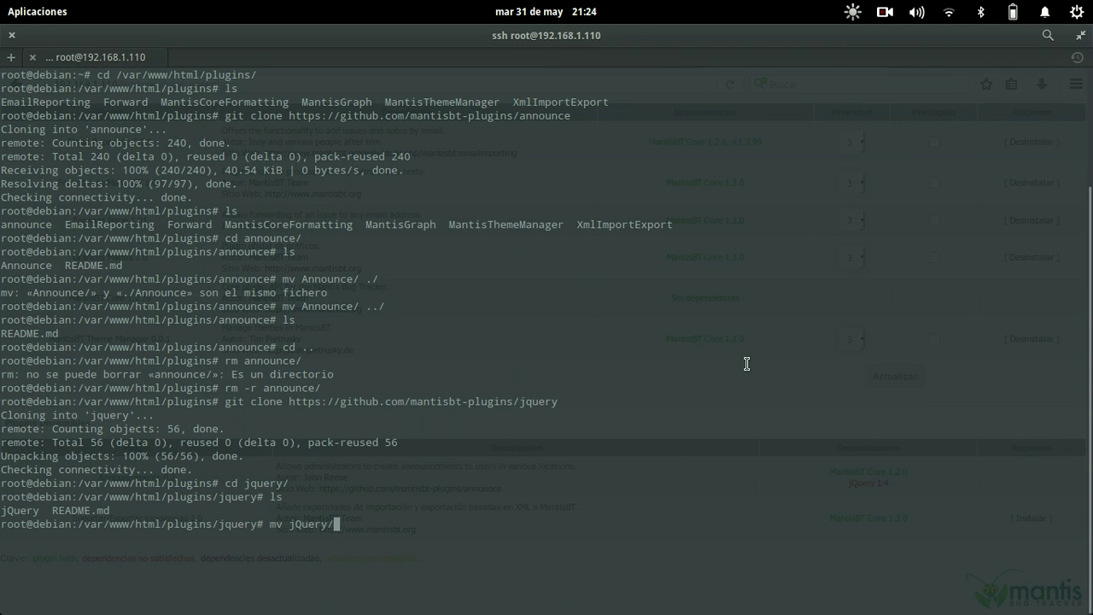
type(" ../")
key("Return")
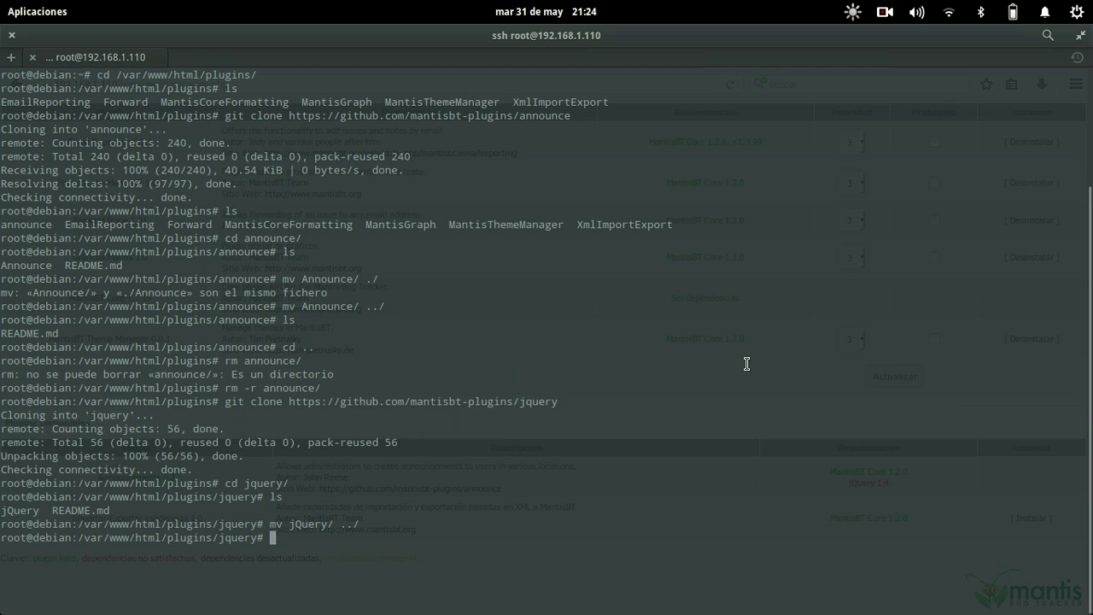
type("cd ..")
key("Return")
- Delete the leftover jquery clone with rm -r and reload the plugin management page
type("rm -r ")
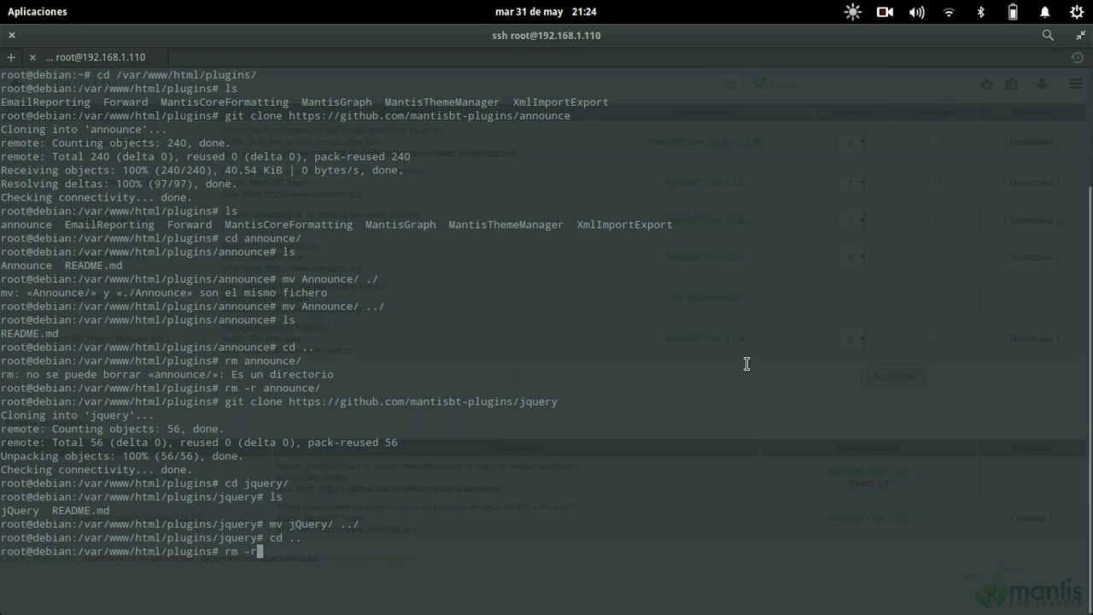
type("jq")
key("Tab")
key("Return")
key("alt+Tab")
key("ctrl+l")
key("Return")
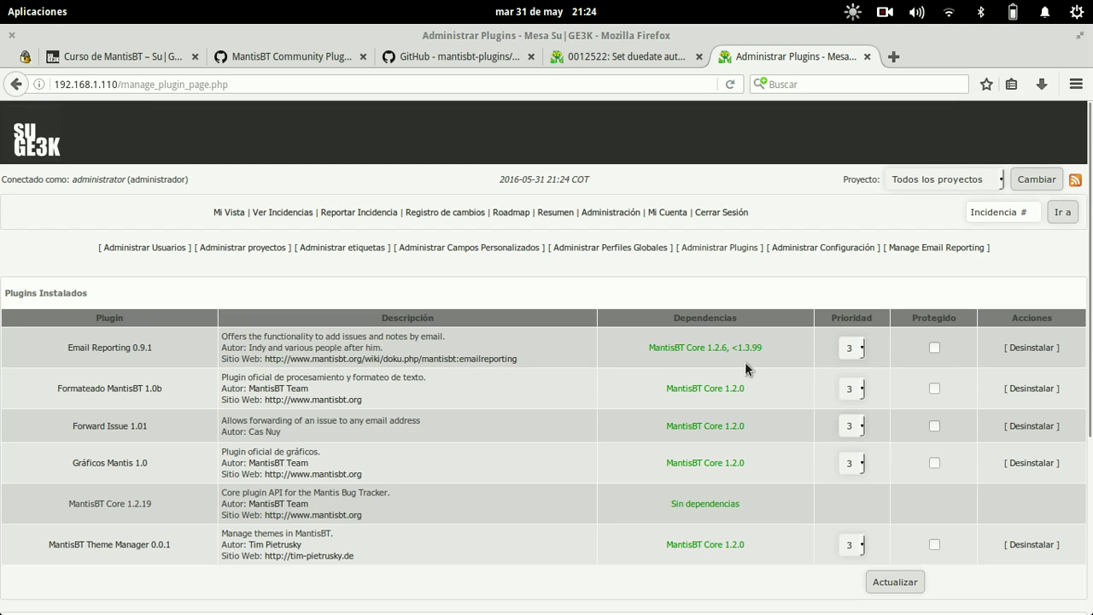
- Install jQuery Library 1.11.1, then install Announcements 0.2 now that its dependency is met
scroll(744, 368, "down", 5)
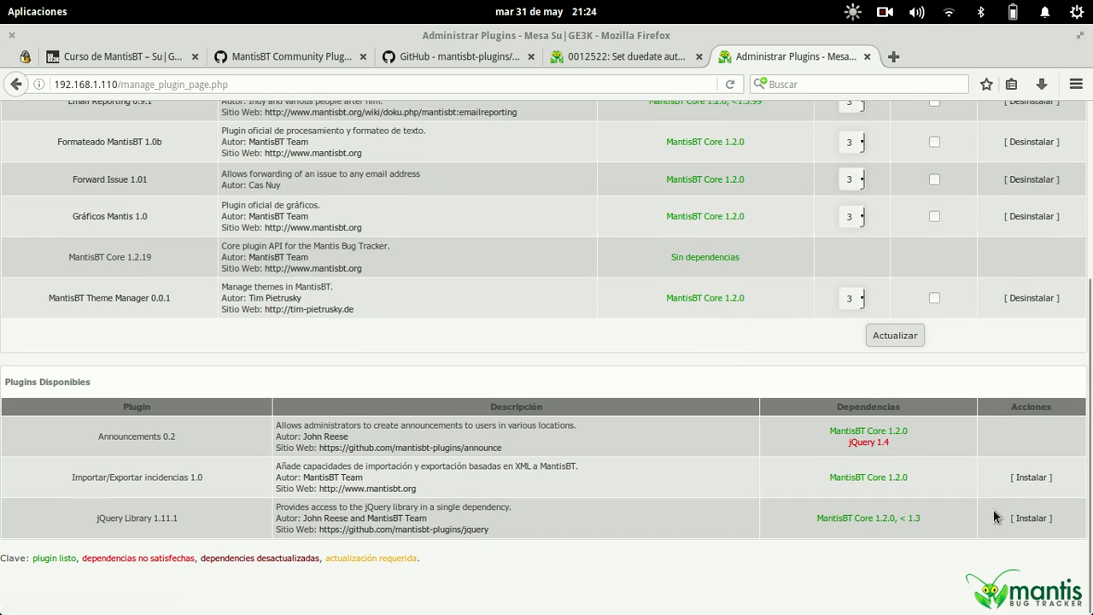
left_click(1019, 519)
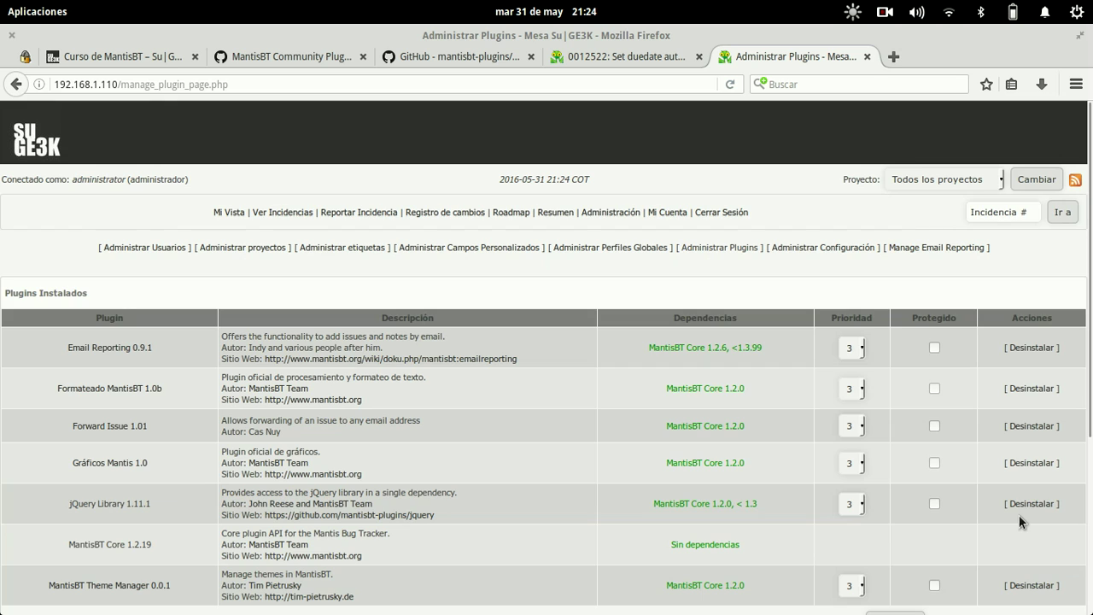
scroll(795, 373, "down", 5)
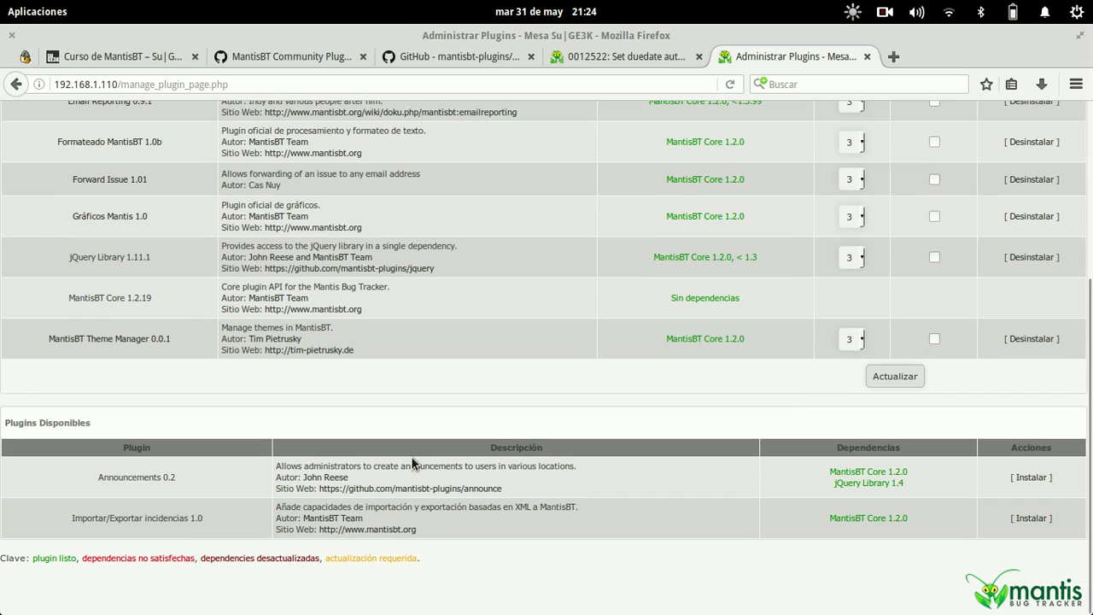
mouse_move(837, 472)
left_mouse_down()
mouse_move(907, 484)
mouse_move(831, 480)
left_mouse_up()
left_click(1038, 479)
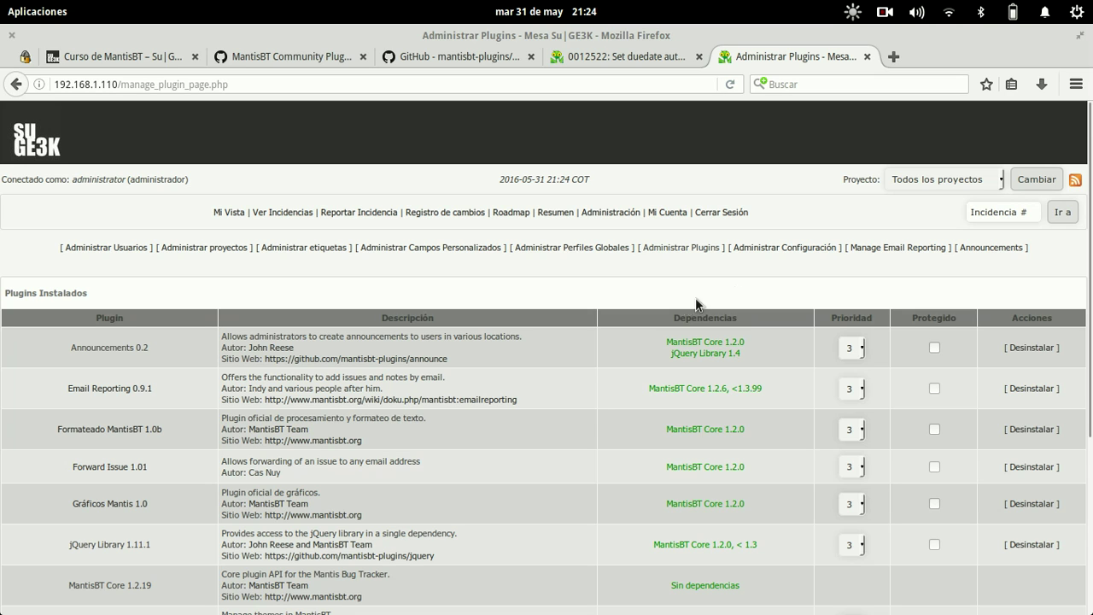
- Go to the Announcements management page and review the project choices
left_click(999, 248)
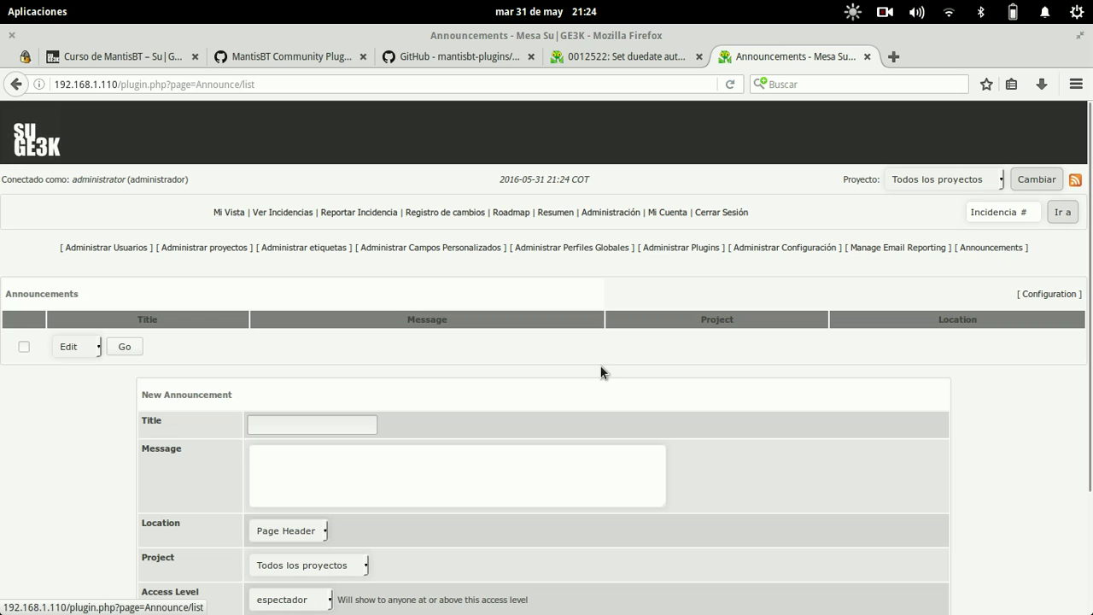
scroll(600, 367, "down", 3)
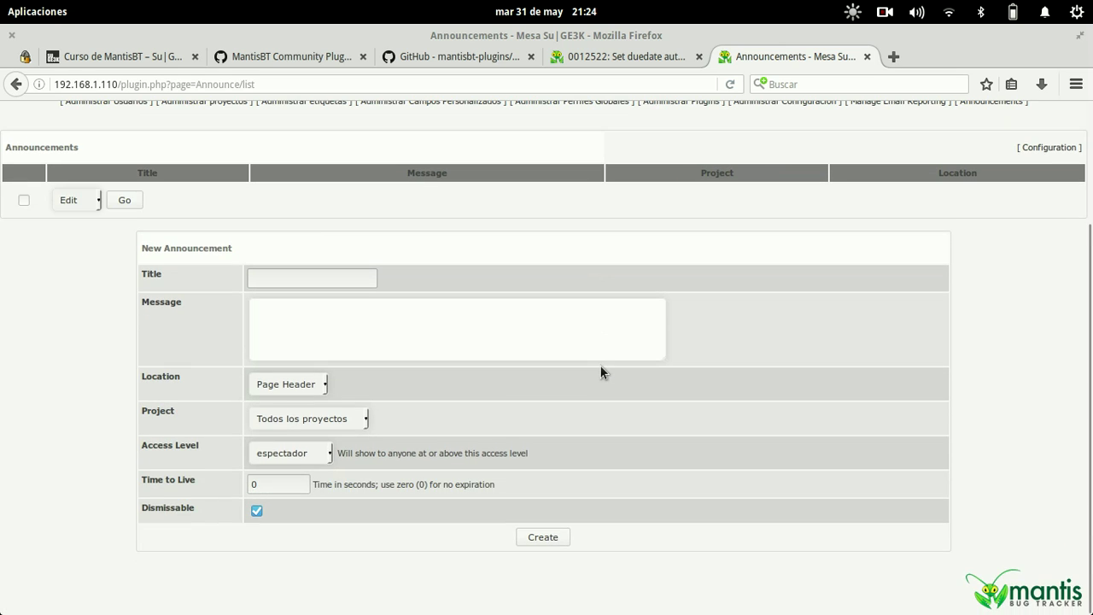
scroll(600, 364, "up", 3)
scroll(600, 371, "down", 3)
left_click(328, 418)
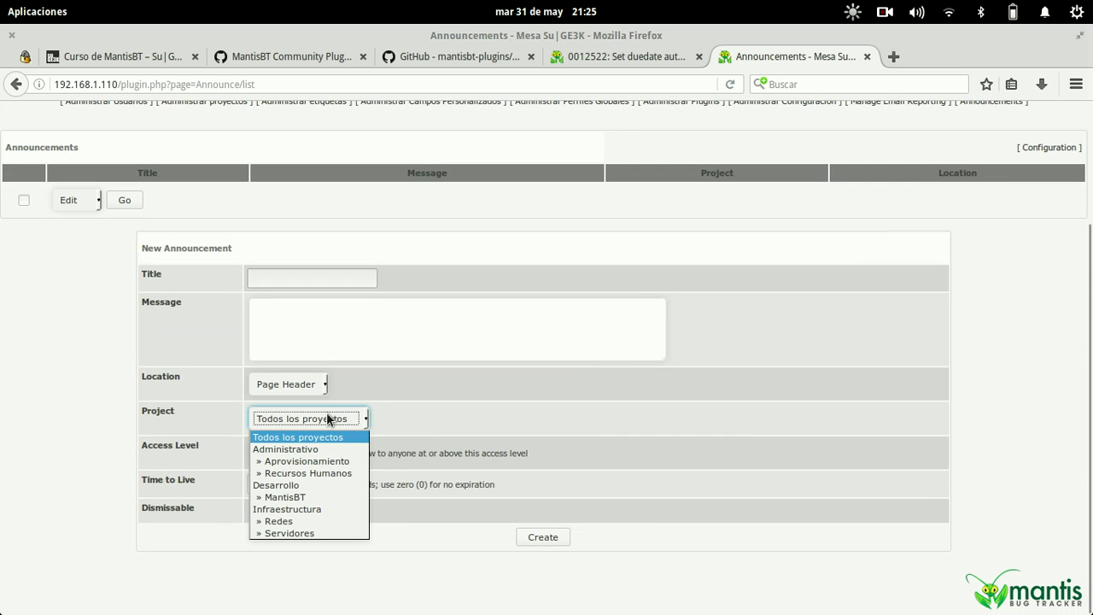
left_click(328, 419)
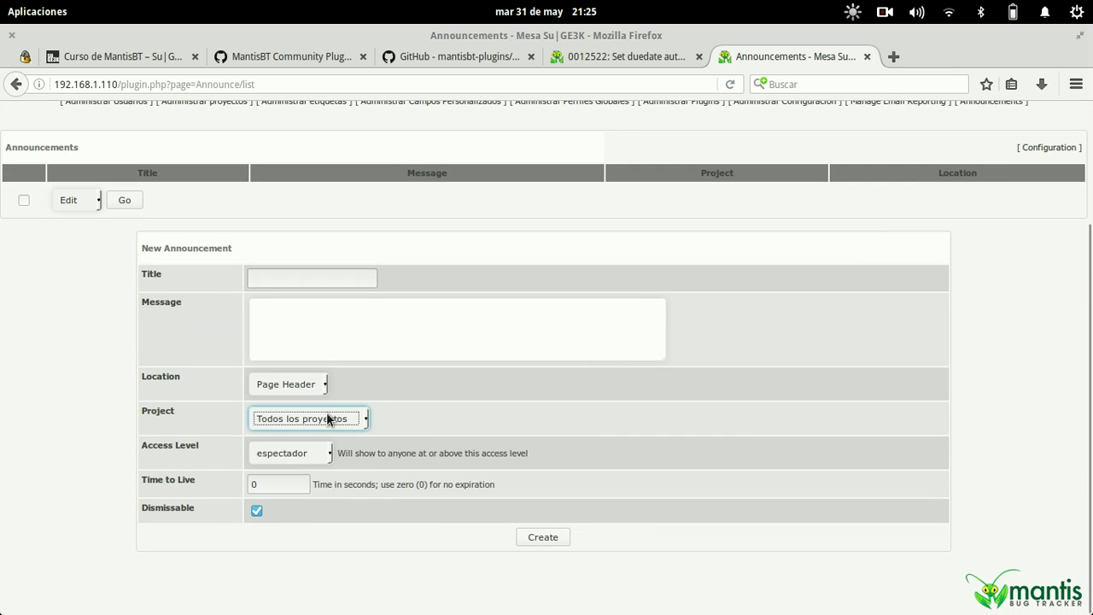
- Title the announcement Cumpleaños with a message that técnico 2 has the day off for his birthday
left_click(293, 280)
type("V")
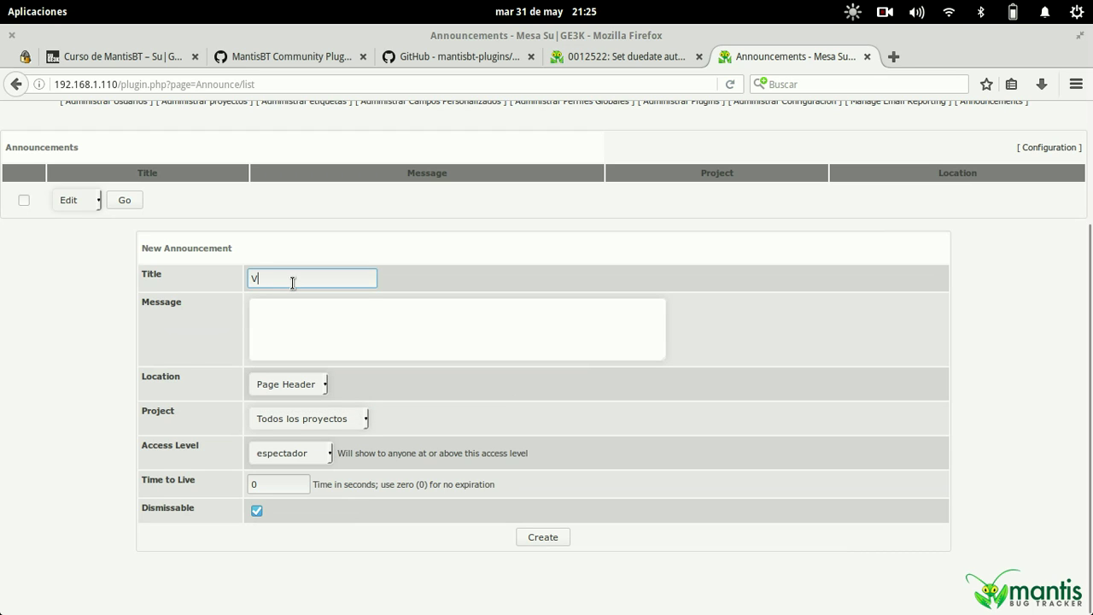
type("ACACIONES")
key("Tab")
key("shift+Tab")
type("Cumpleaños")
key("Tab")
type("Mala")
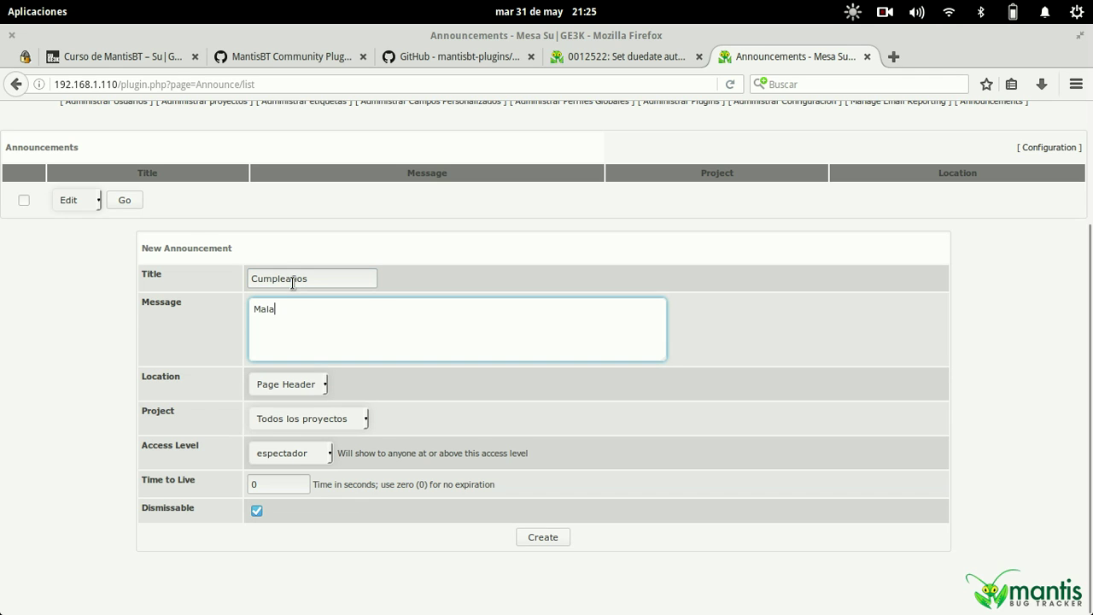
type("nana")
key("BackSpace")
key("BackSpace")
type("na el tecnico 2 esta de cmple, ")
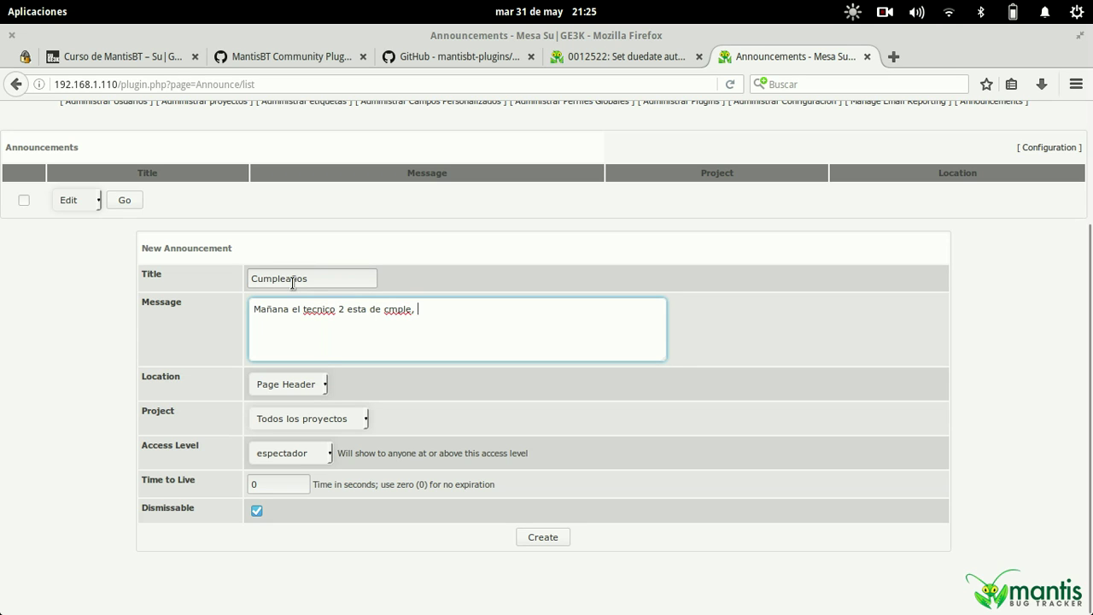
type("a lo cual tiene el dia libre.")
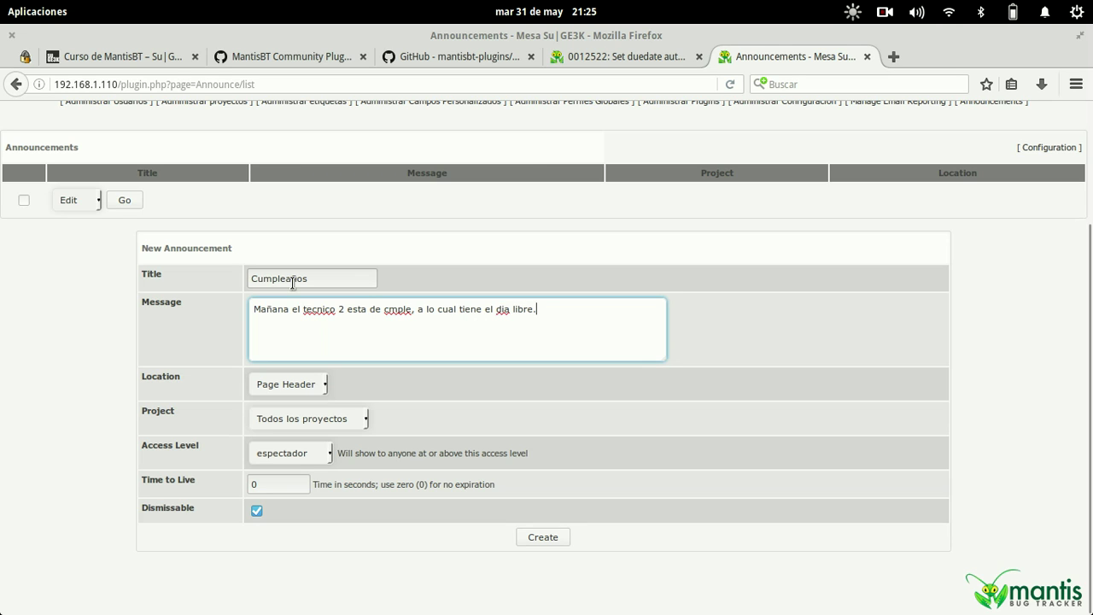
- Keep the Page Header location and target the Redes project
left_click(303, 385)
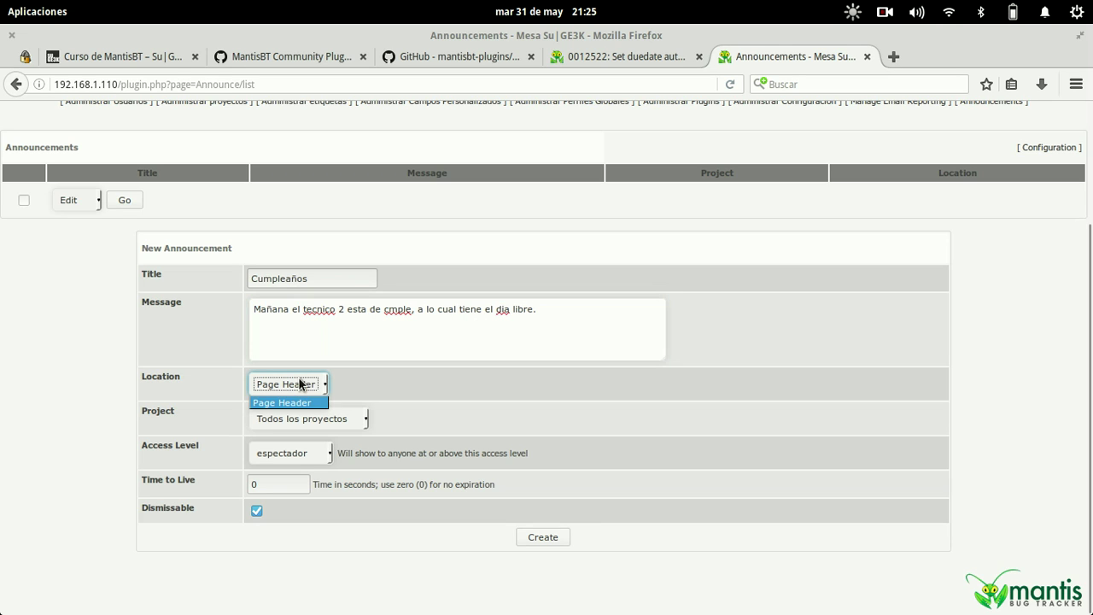
left_click(304, 404)
left_click(305, 417)
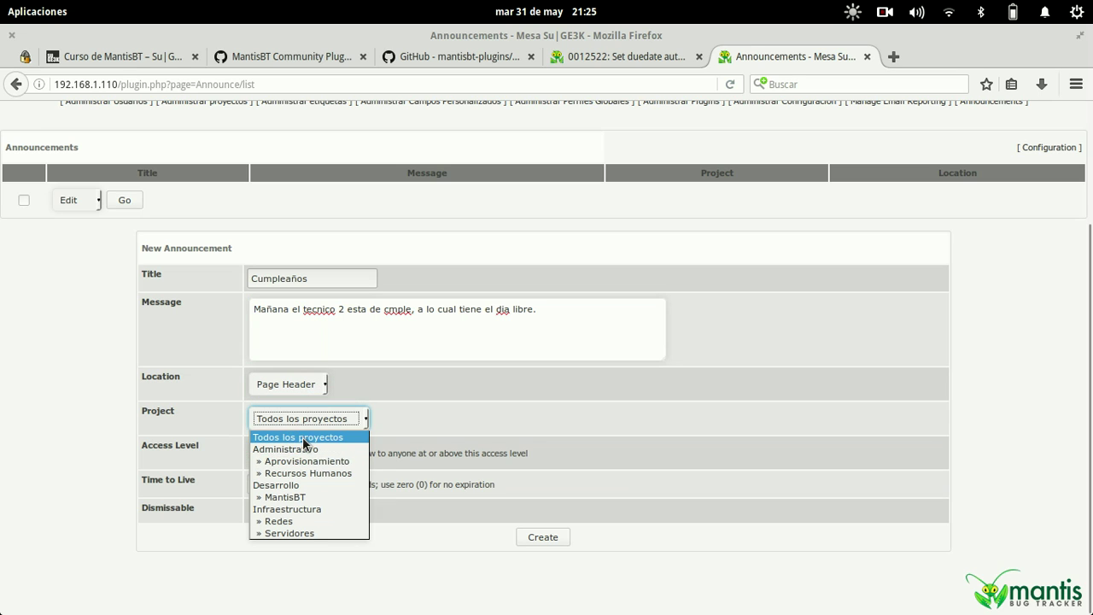
left_click(308, 519)
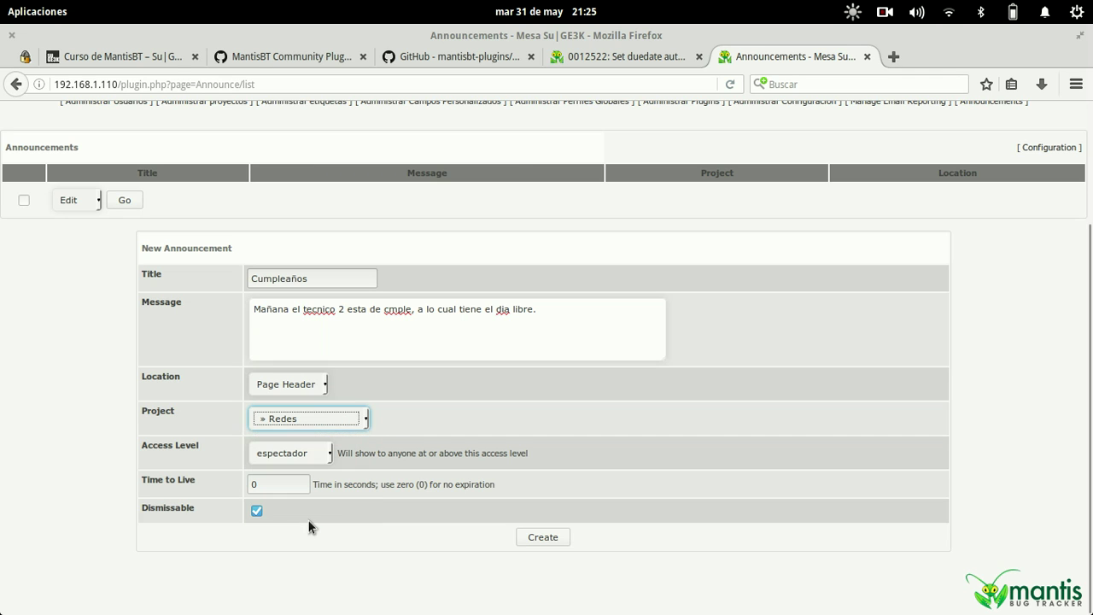
left_click(534, 413)
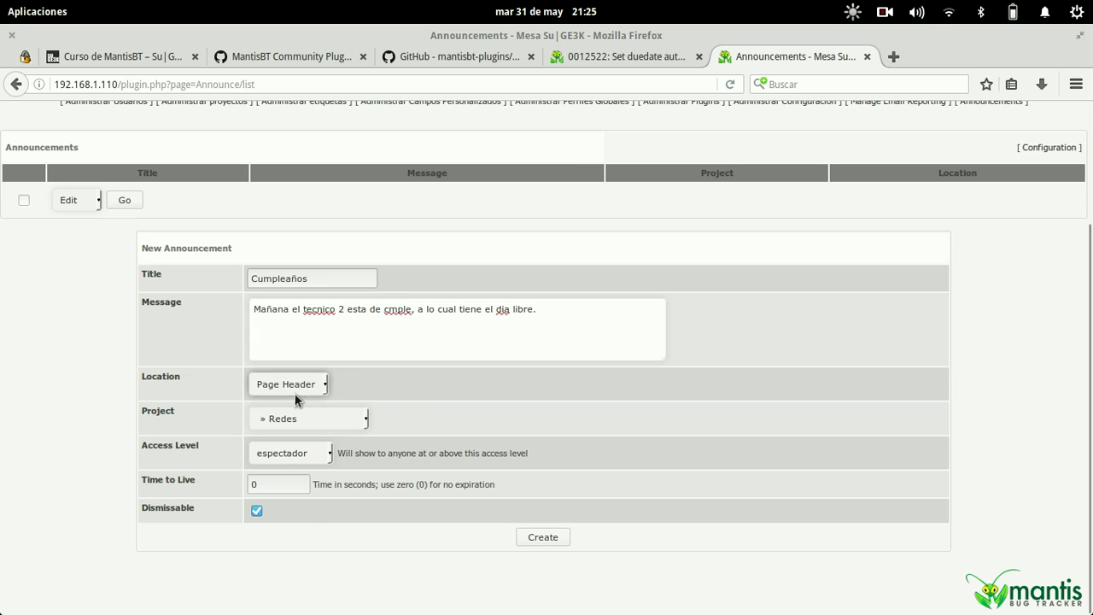
- Keep access level espectador and Time to Live 0, and uncheck Dismissable
left_click(317, 459)
left_click(316, 459)
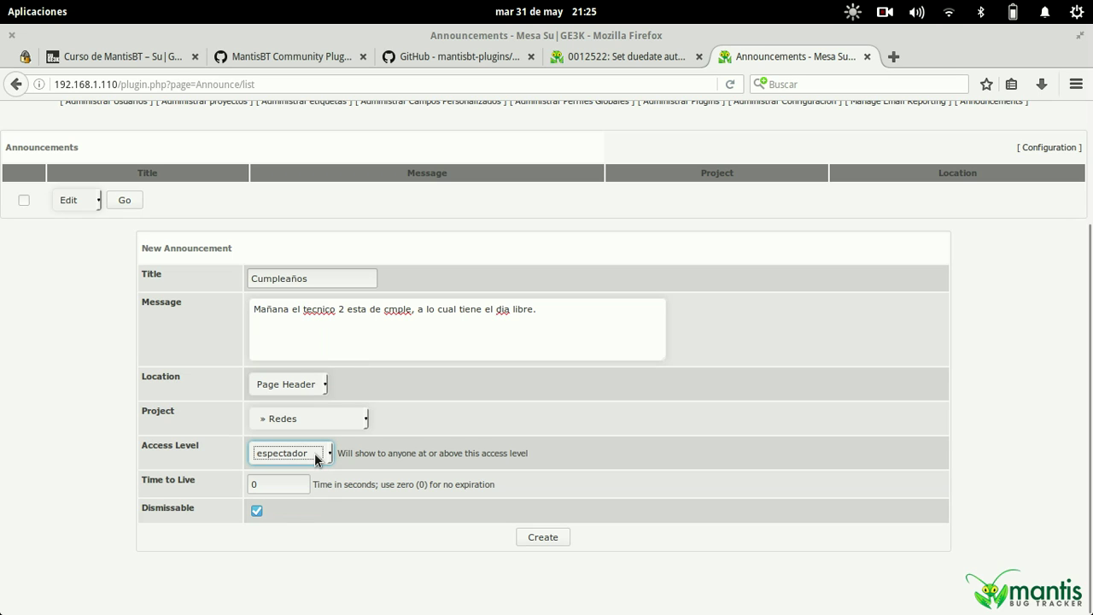
left_click(269, 484)
double_click(268, 484)
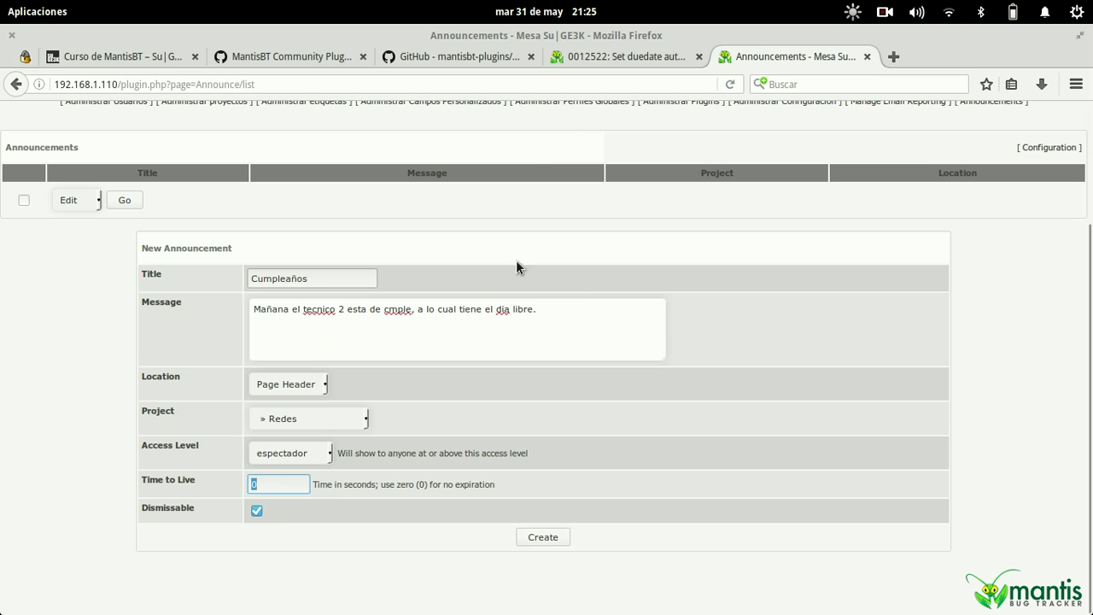
left_click(280, 487)
double_click(281, 487)
left_click(256, 511)
- Create the Cumpleaños announcement and switch to the Redes project
left_click(535, 537)
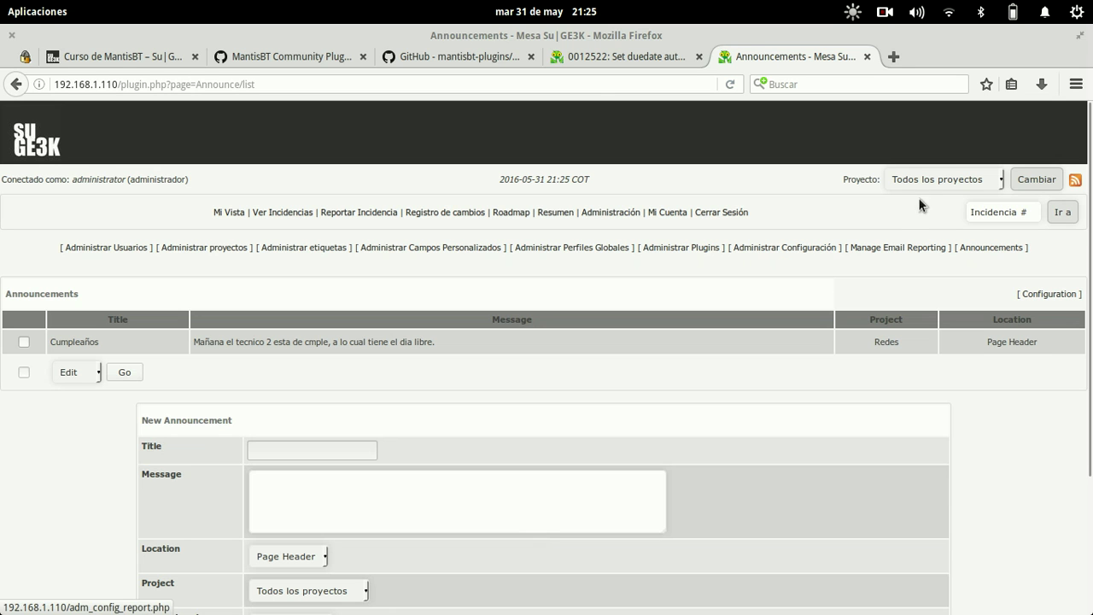
left_click(939, 180)
left_click(913, 282)
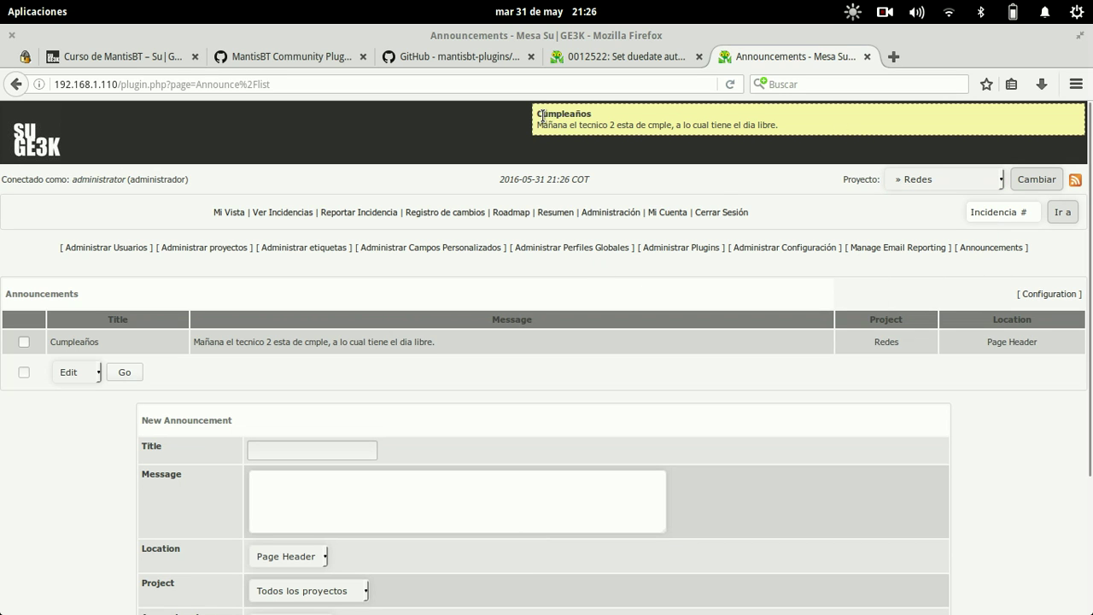
- Check the Cumpleaños banner text in the header and mark its announcement row
left_click_drag(538, 114, 641, 136)
left_click(738, 131)
left_click_drag(803, 128, 530, 120)
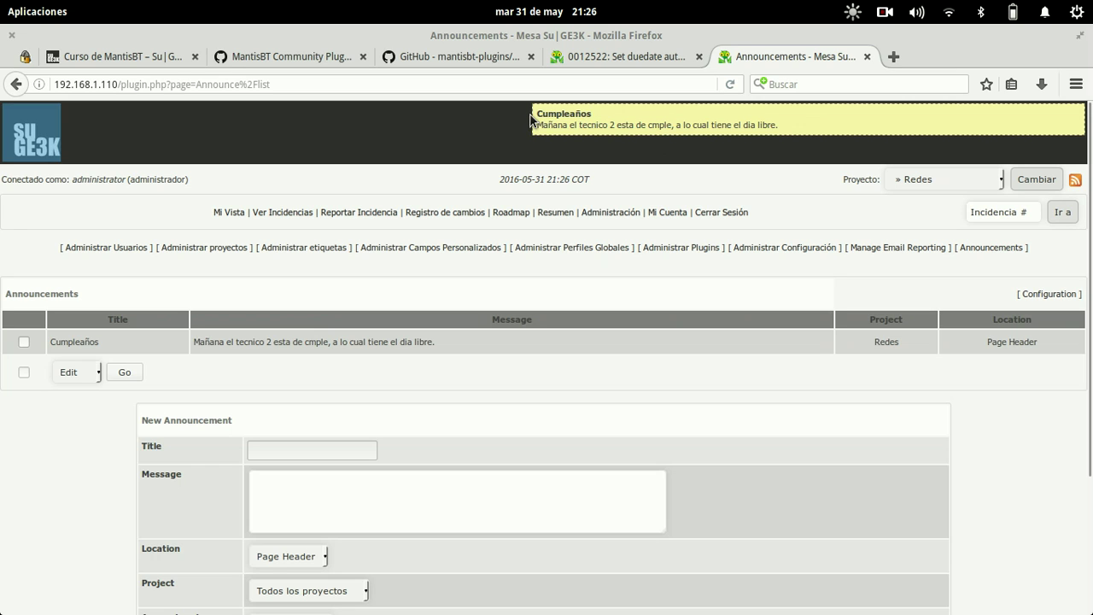
double_click(541, 114)
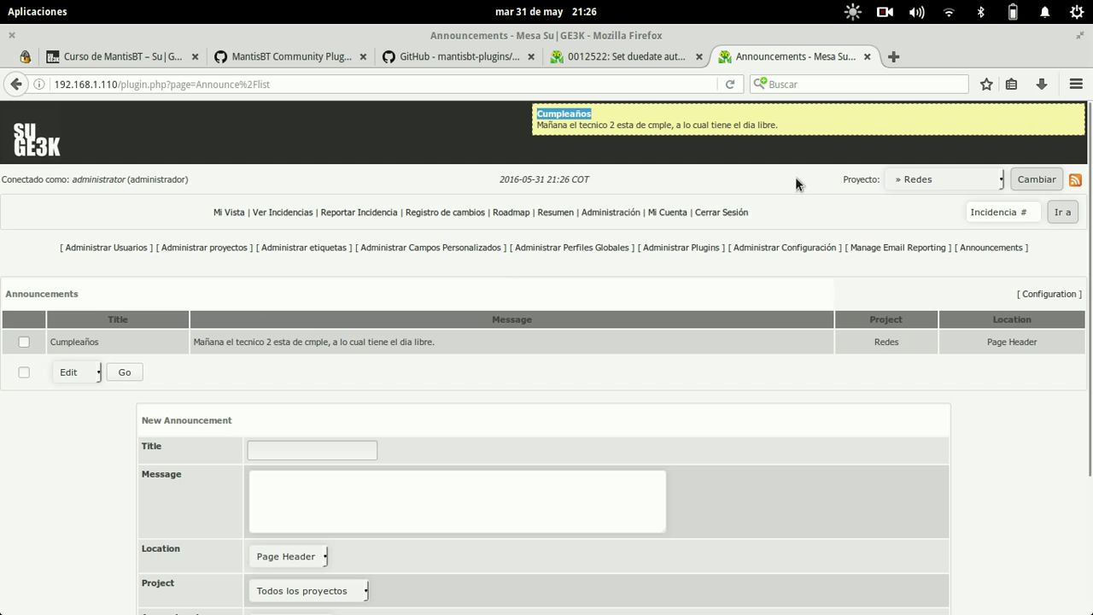
left_click(89, 343)
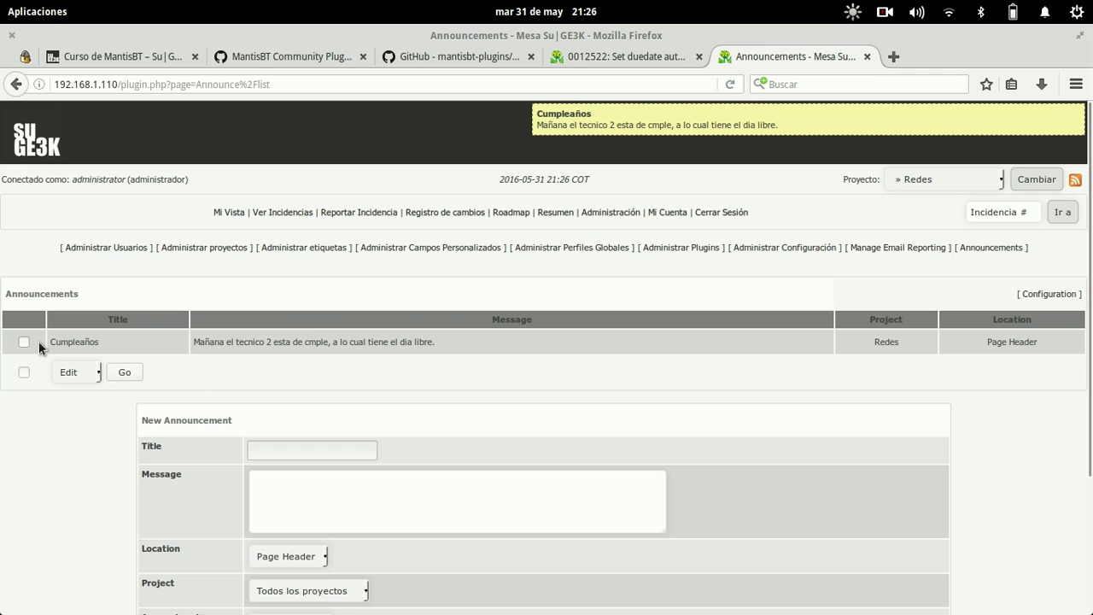
left_click(24, 342)
- Edit the Cumpleaños announcement to a Time to Live of 10 and save
left_click(125, 372)
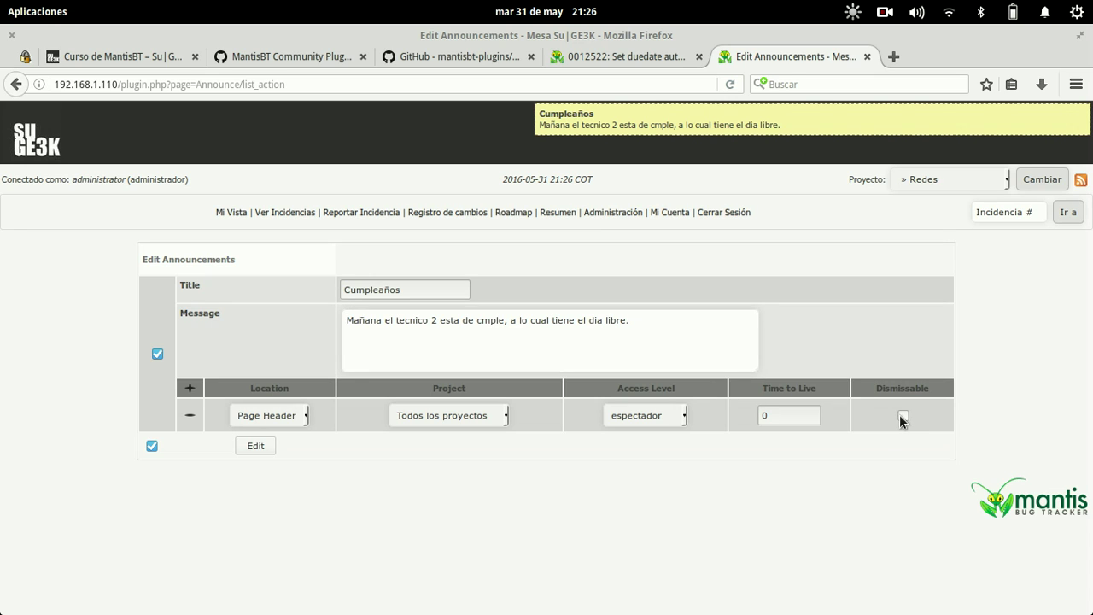
double_click(821, 416)
type("10")
left_click(250, 447)
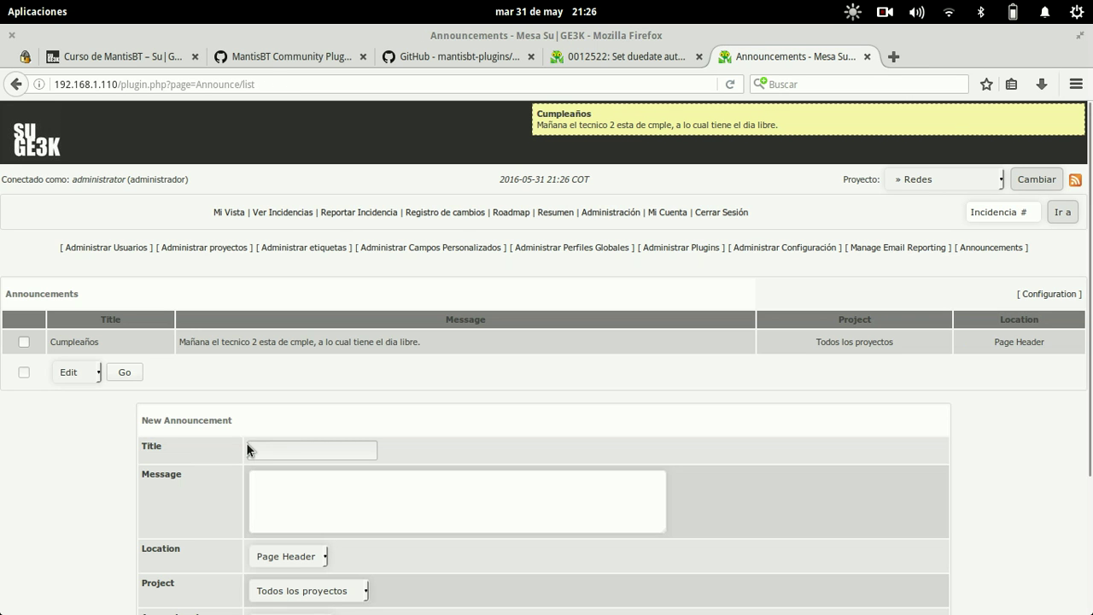
scroll(250, 461, "down", 4)
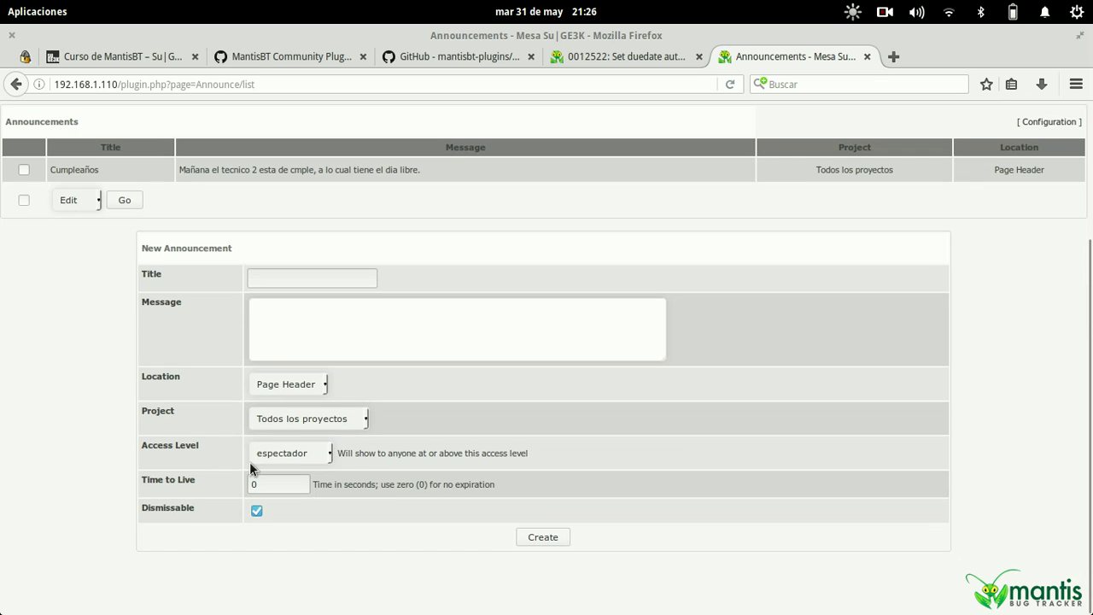
scroll(249, 461, "up", 4)
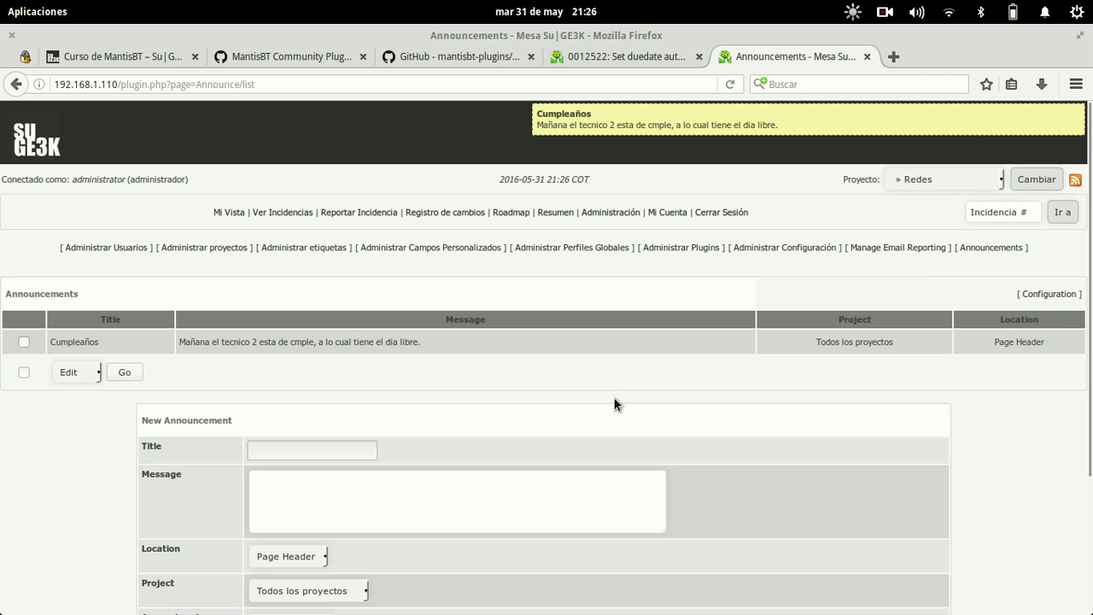
scroll(615, 436, "down", 4)
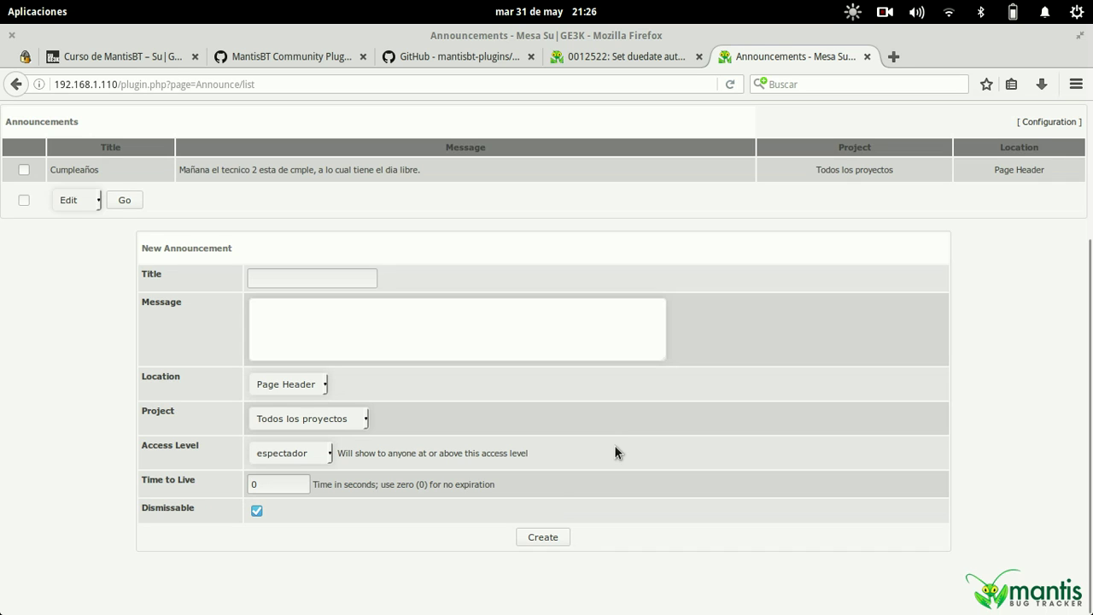
scroll(614, 445, "up", 4)
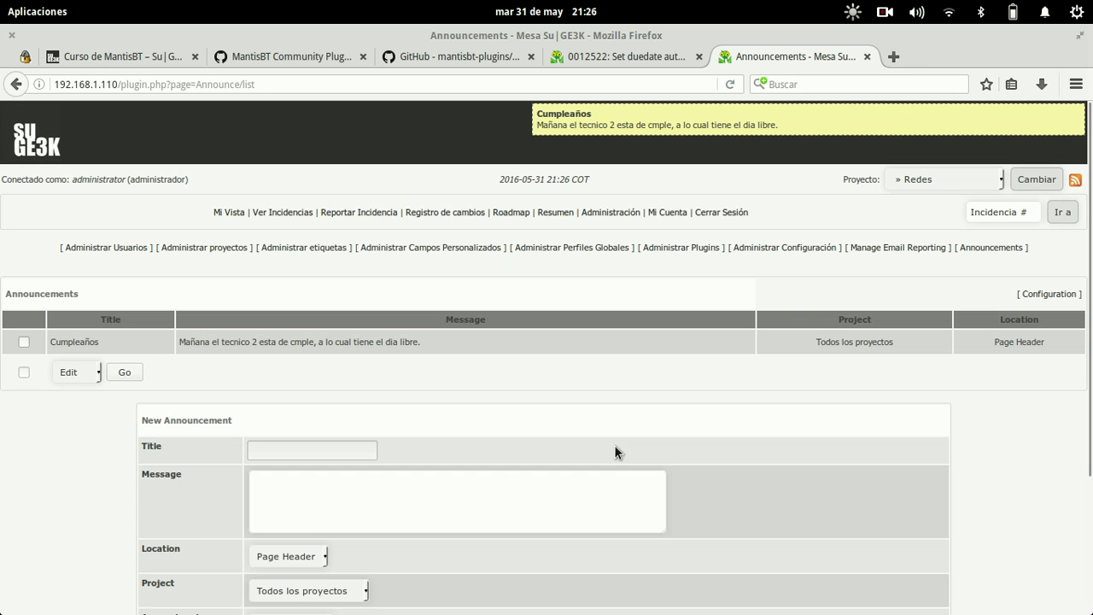
- Re-edit Cumpleaños to Time to Live 0 and dismissable, save, then close its banner
left_click(23, 341)
left_click(124, 373)
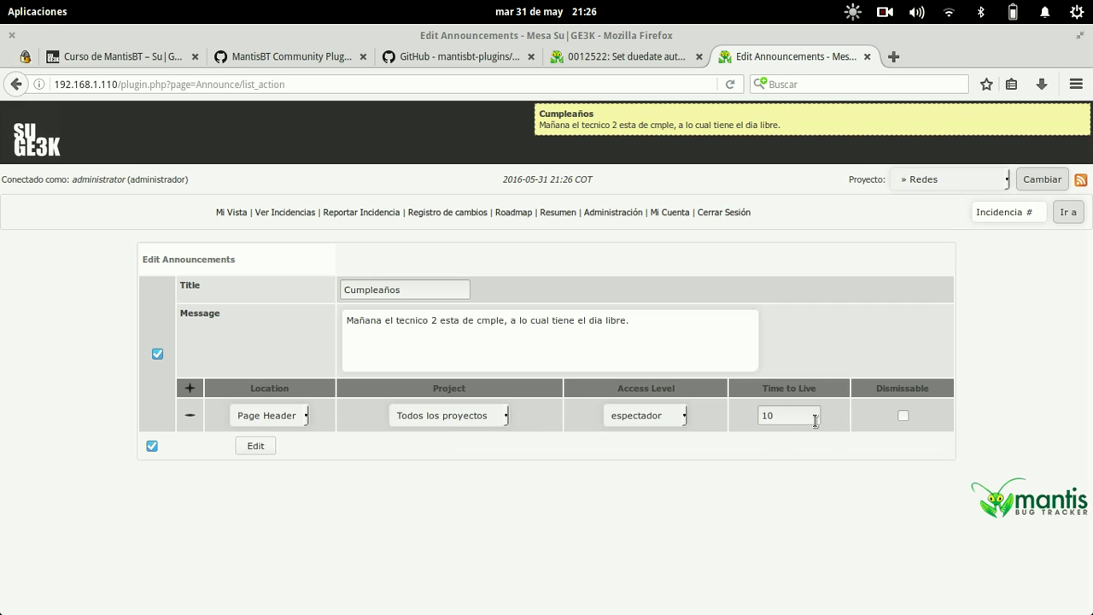
double_click(793, 414)
type("0")
left_click(903, 415)
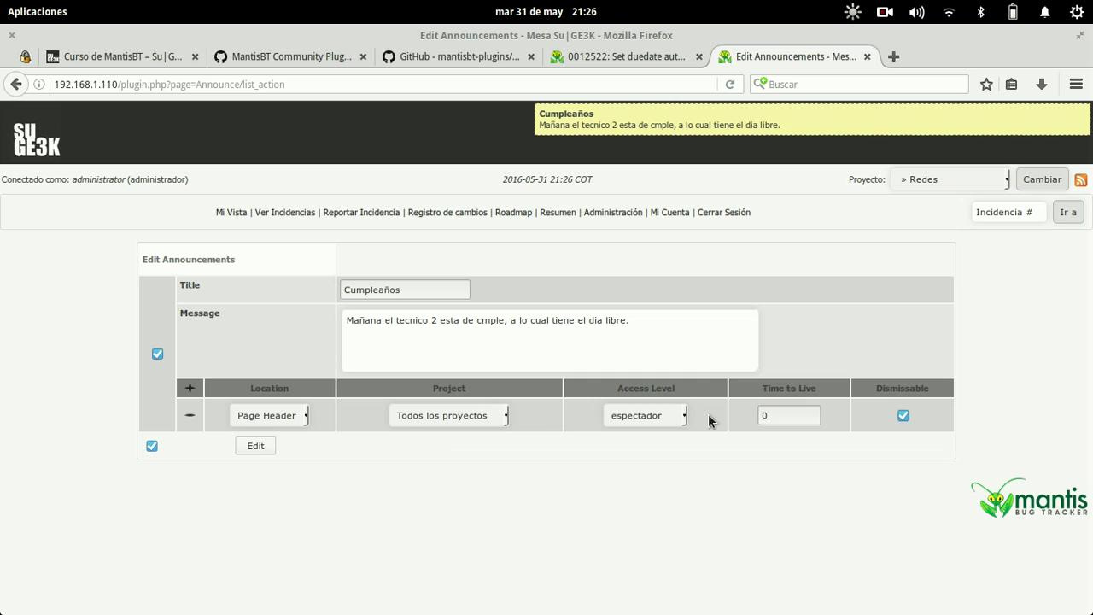
left_click(259, 445)
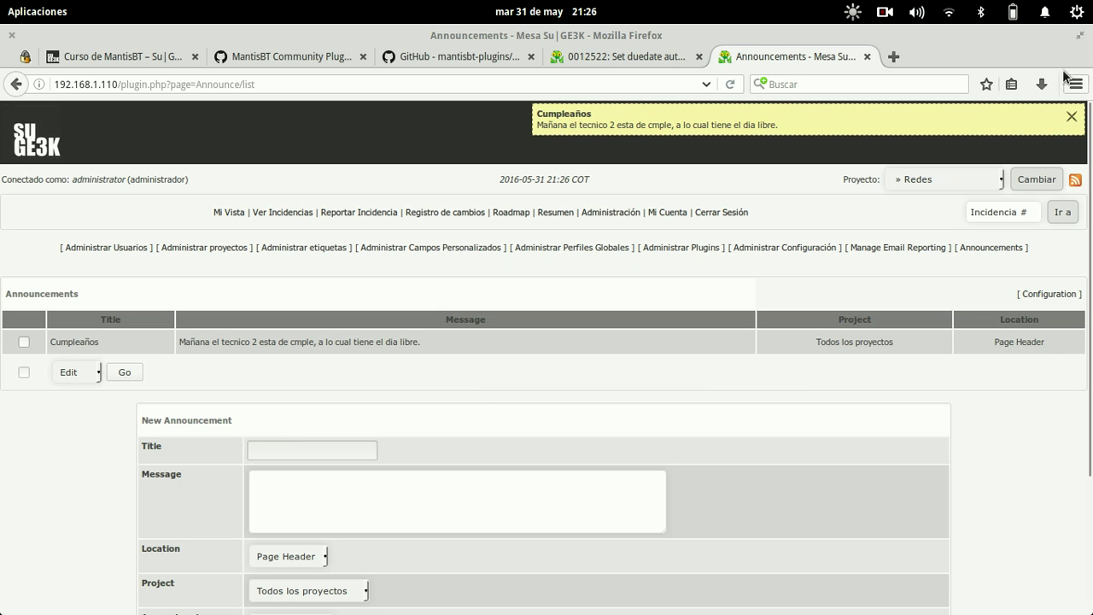
left_click(1071, 117)
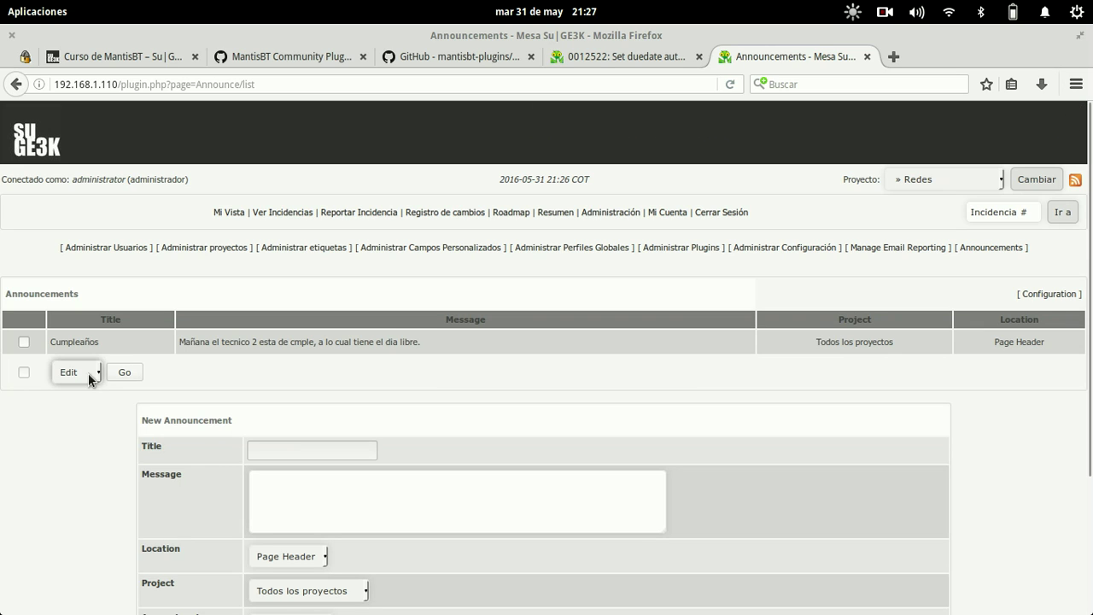
- Create a Vacaciones announcement with the message 'Dia libre mañana para todos'
left_click(311, 449)
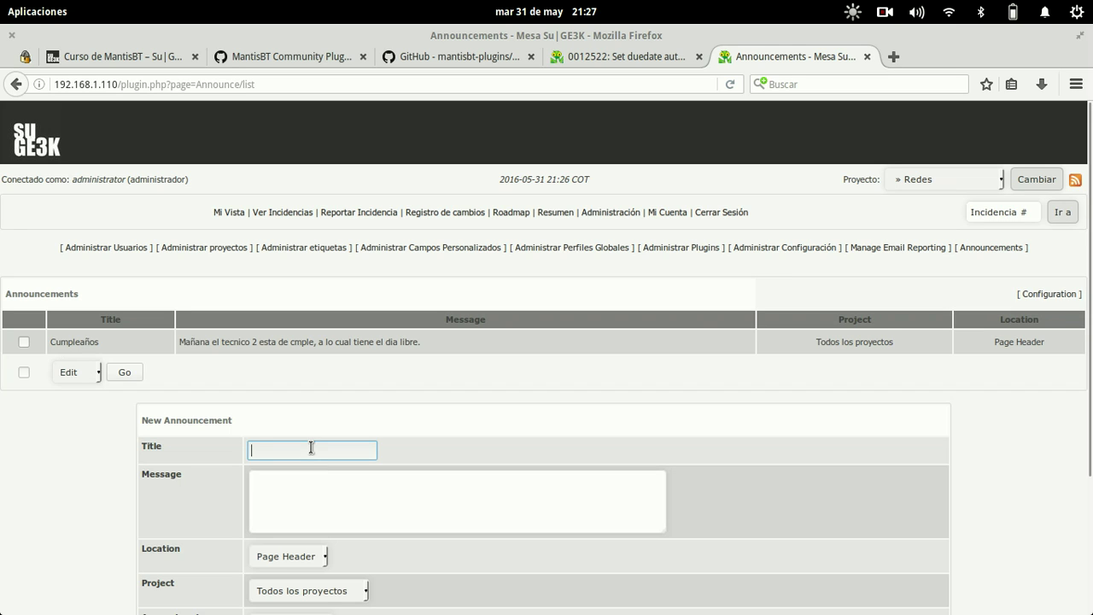
type("Vacaciones")
key("Tab")
type("Dia librem")
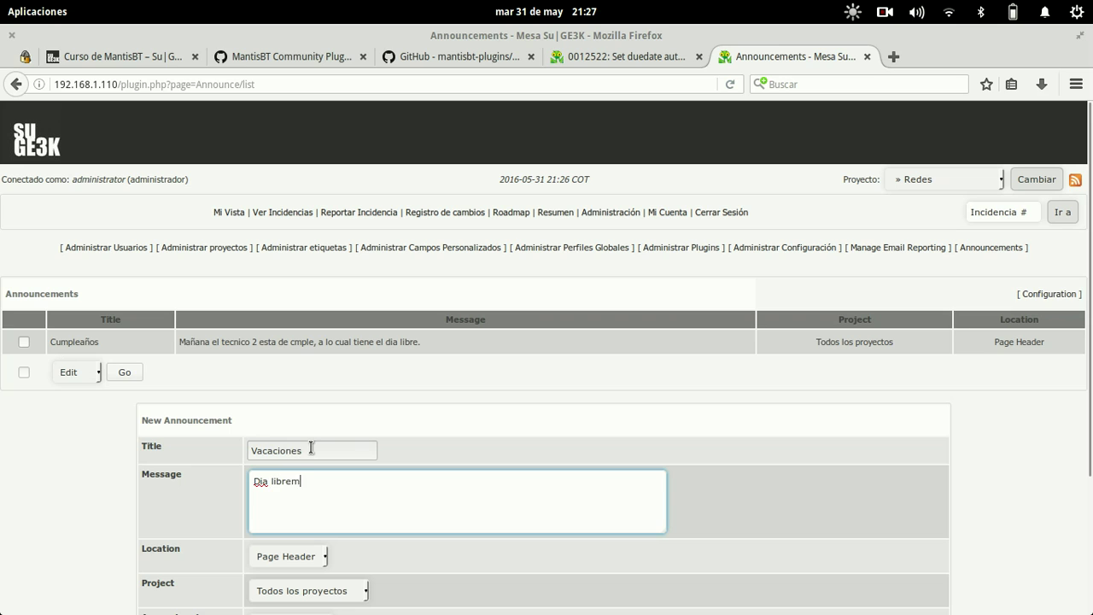
key("BackSpace")
type("mañana para todos")
scroll(311, 483, "down", 4)
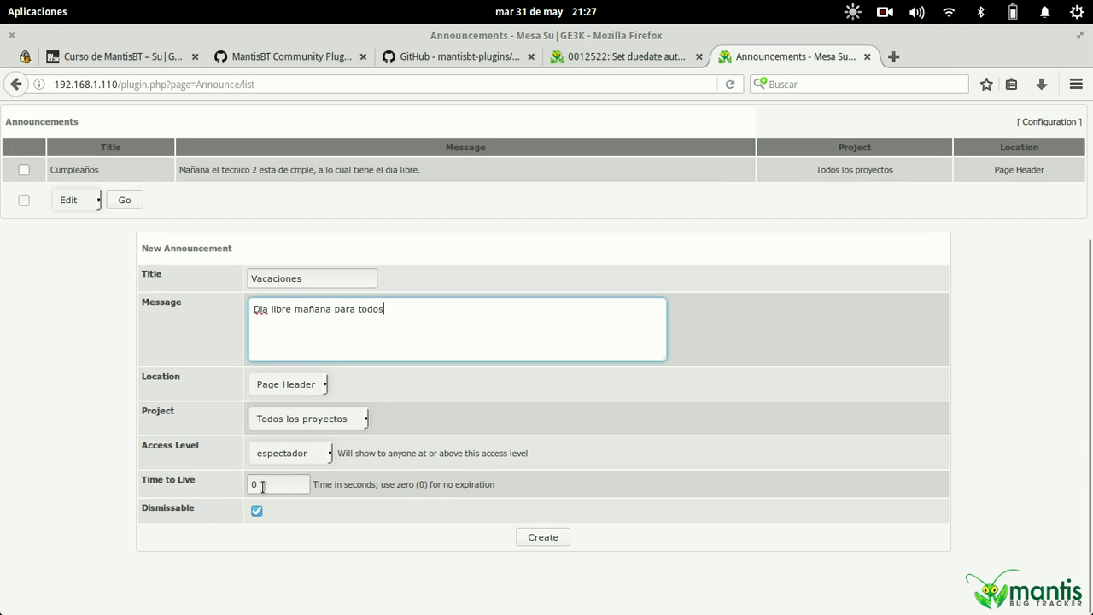
left_click_drag(273, 485, 229, 476)
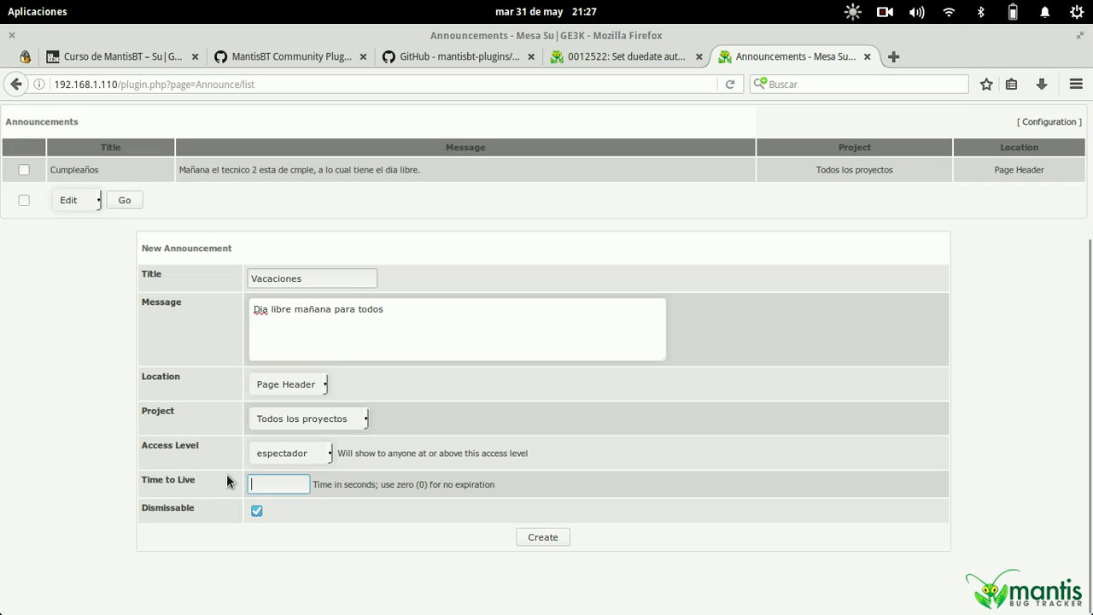
left_click(549, 537)
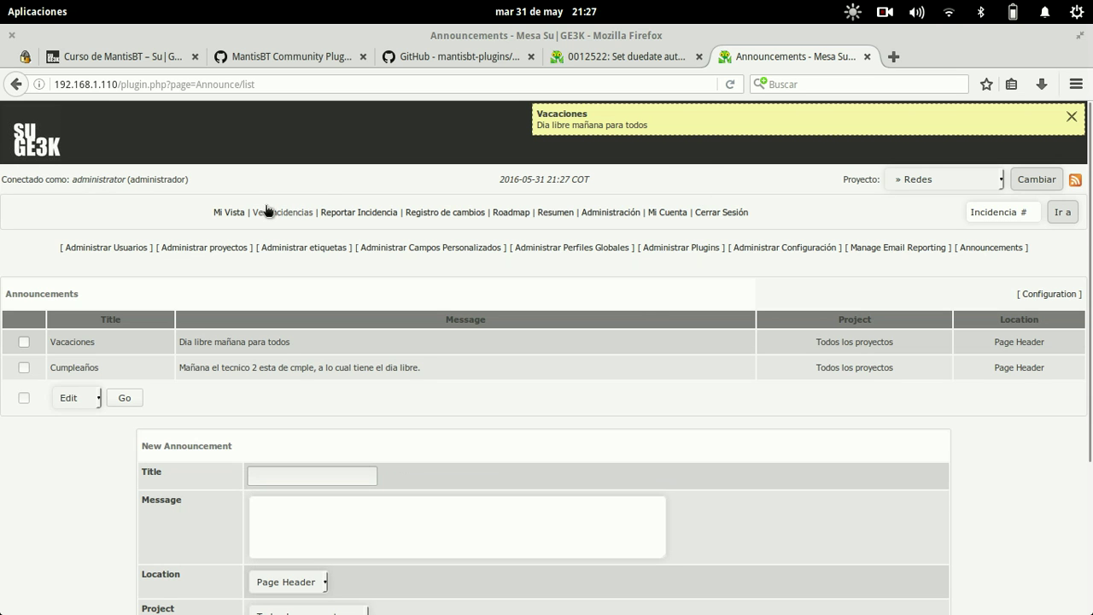
- On My View, switch to Aprovisionamiento, Recursos Humanos and all projects, then open Administración
left_click(237, 214)
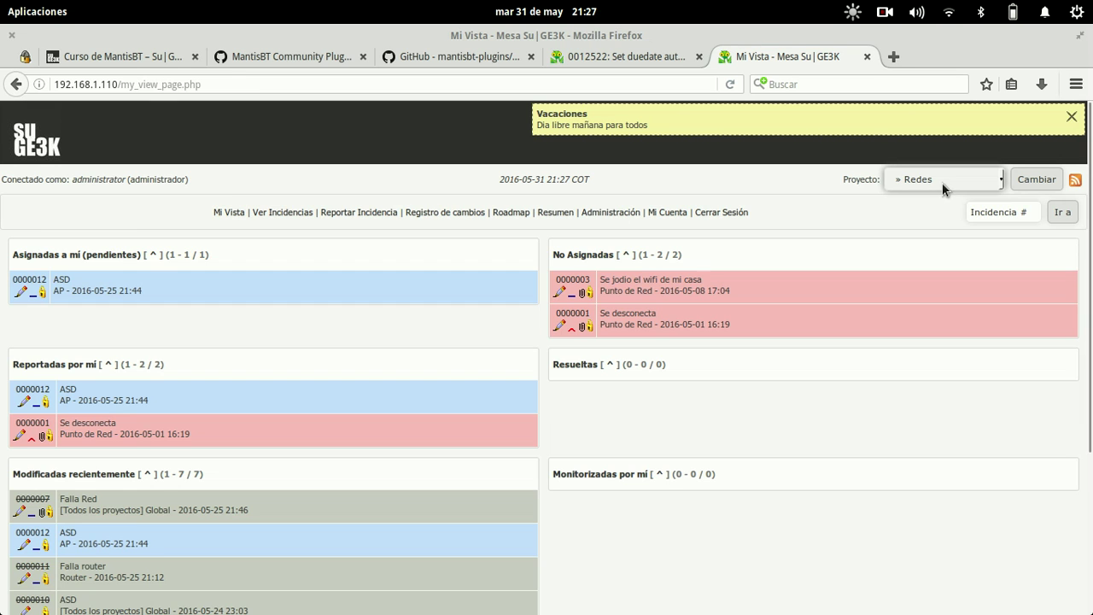
left_click(940, 181)
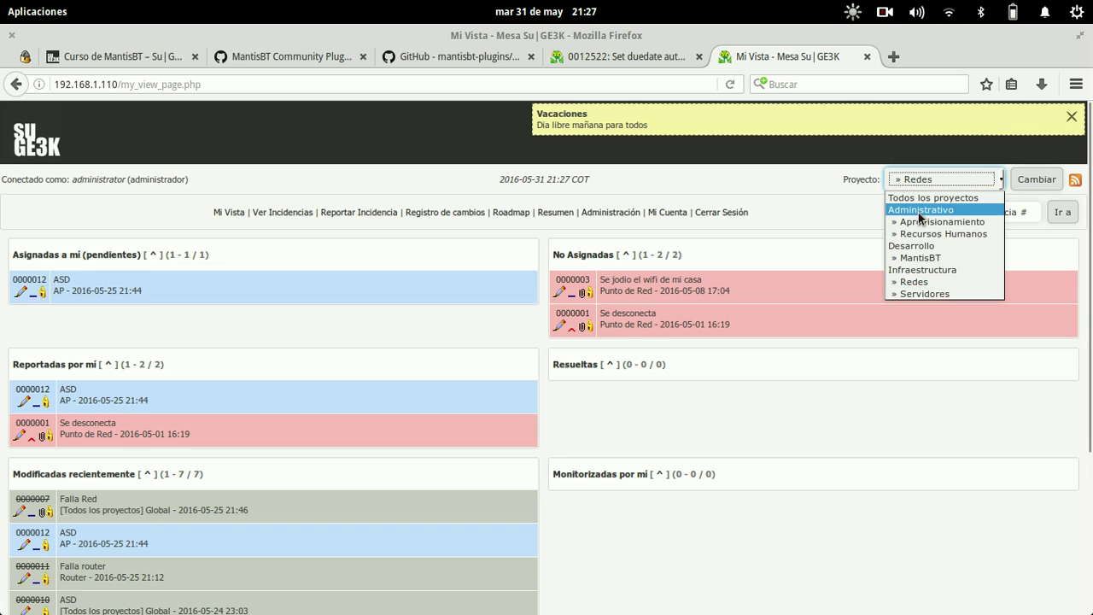
left_click(919, 220)
left_click(926, 181)
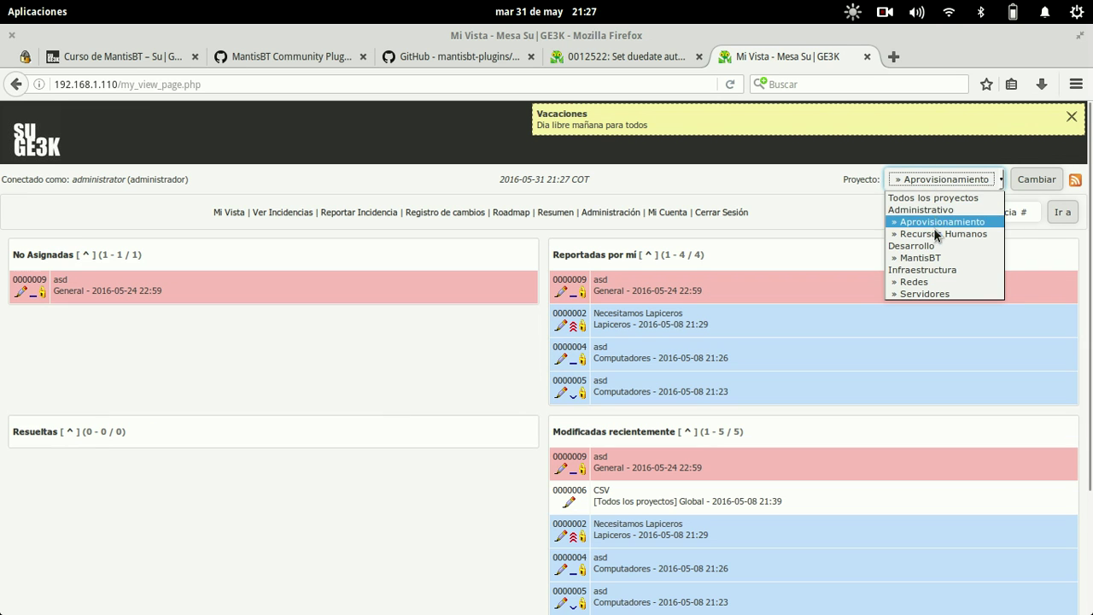
left_click(932, 226)
left_click(934, 181)
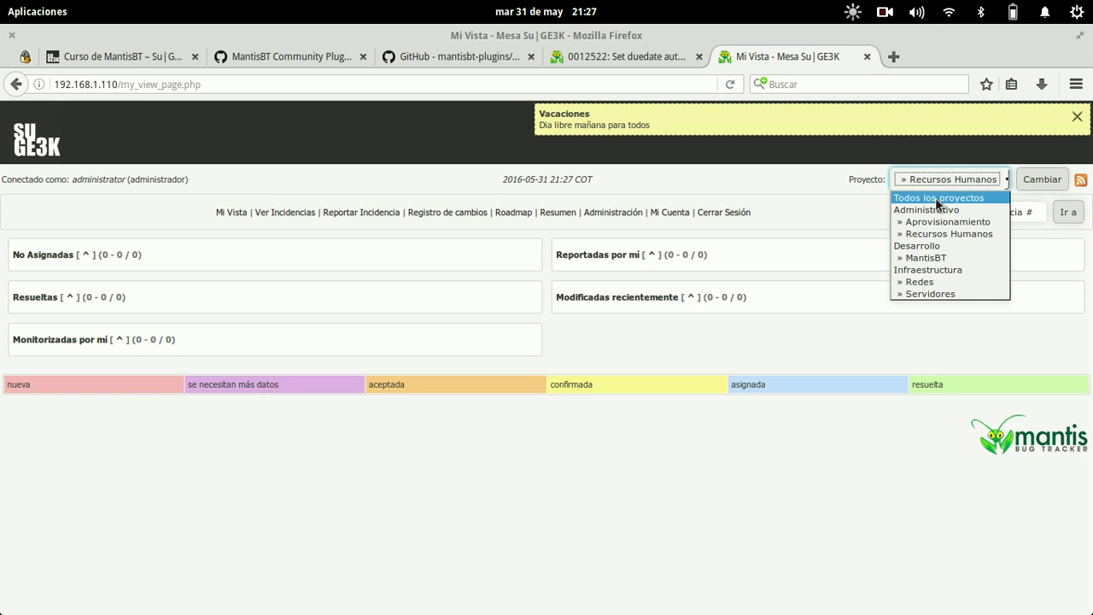
left_click(936, 199)
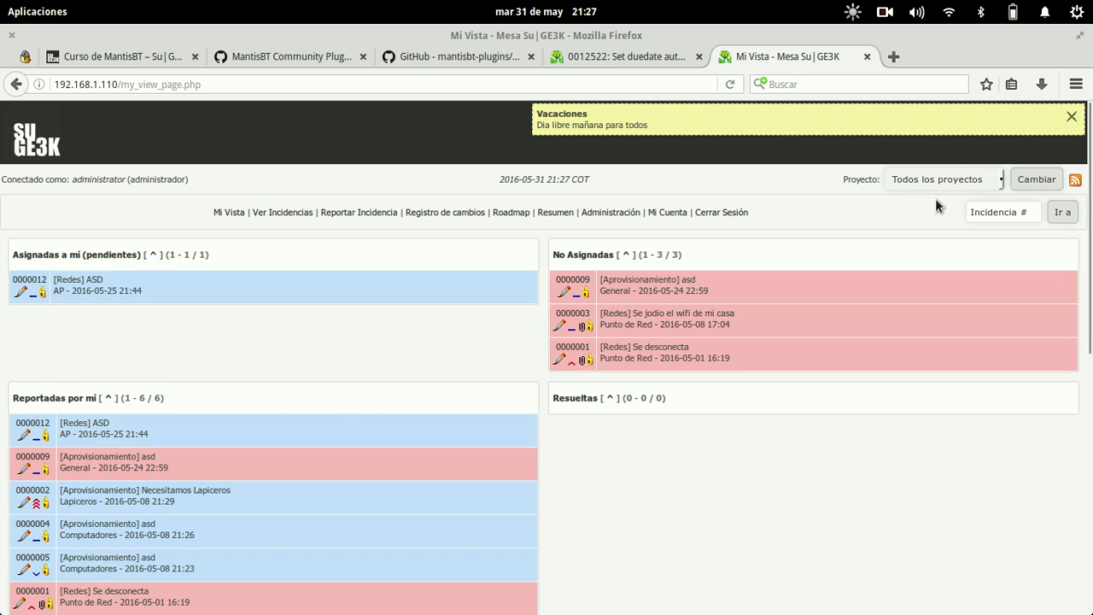
left_click(610, 212)
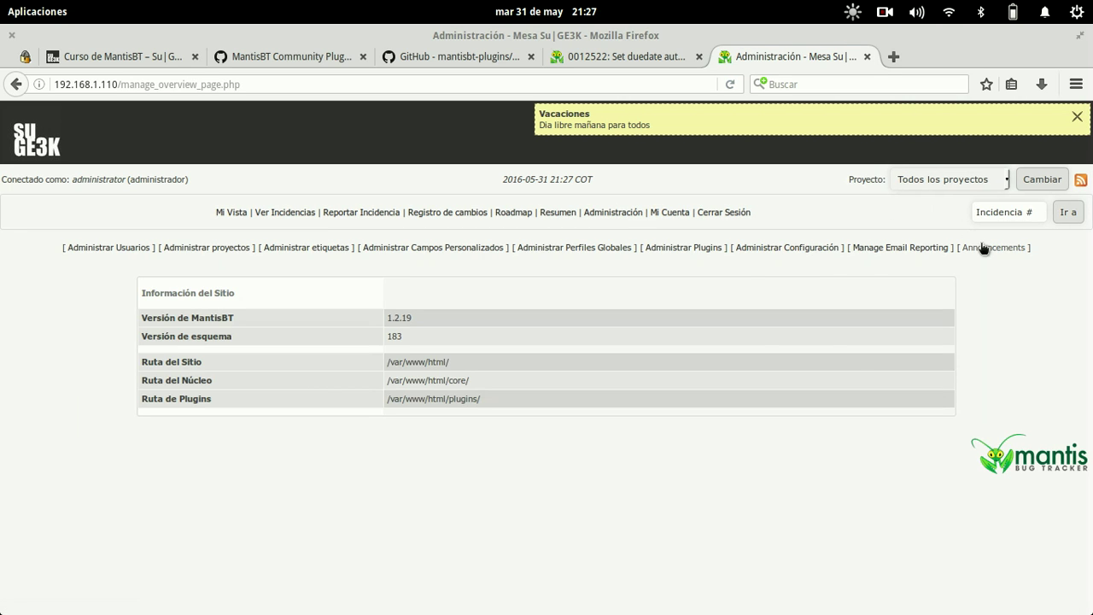
- Bulk-delete the Vacaciones and Cumpleaños announcements from the Announcements page
left_click(983, 248)
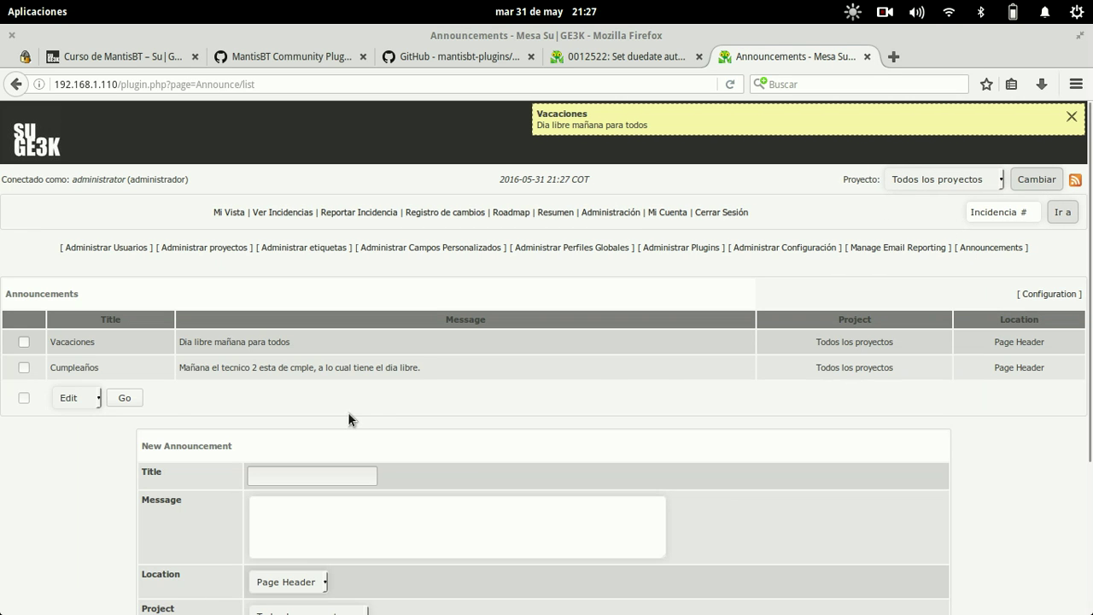
left_click(24, 341)
left_click(24, 368)
left_click(65, 401)
left_click(68, 429)
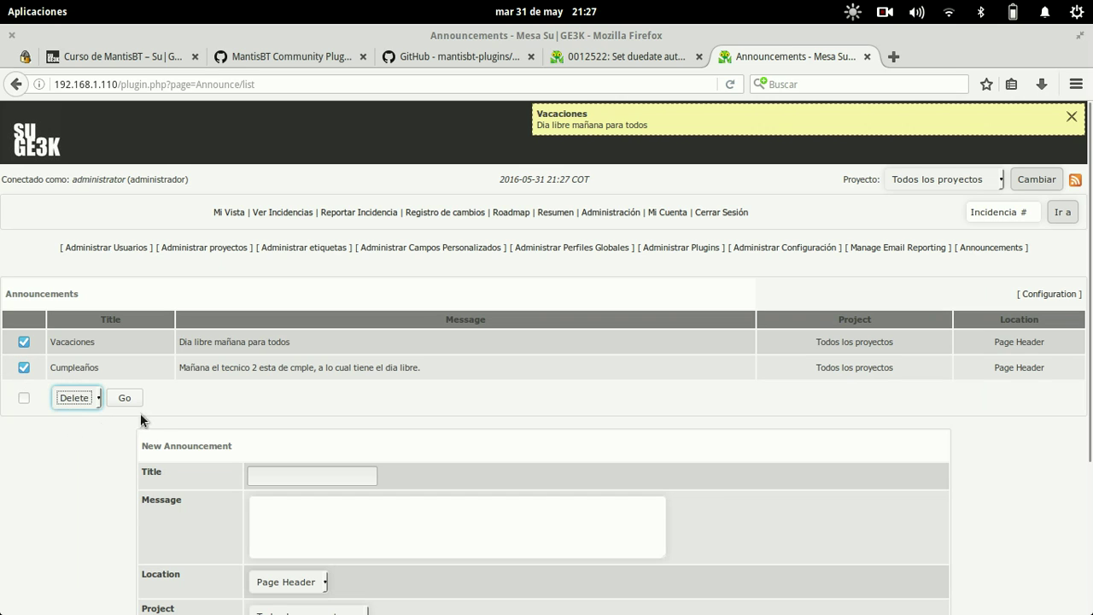
left_click(124, 398)
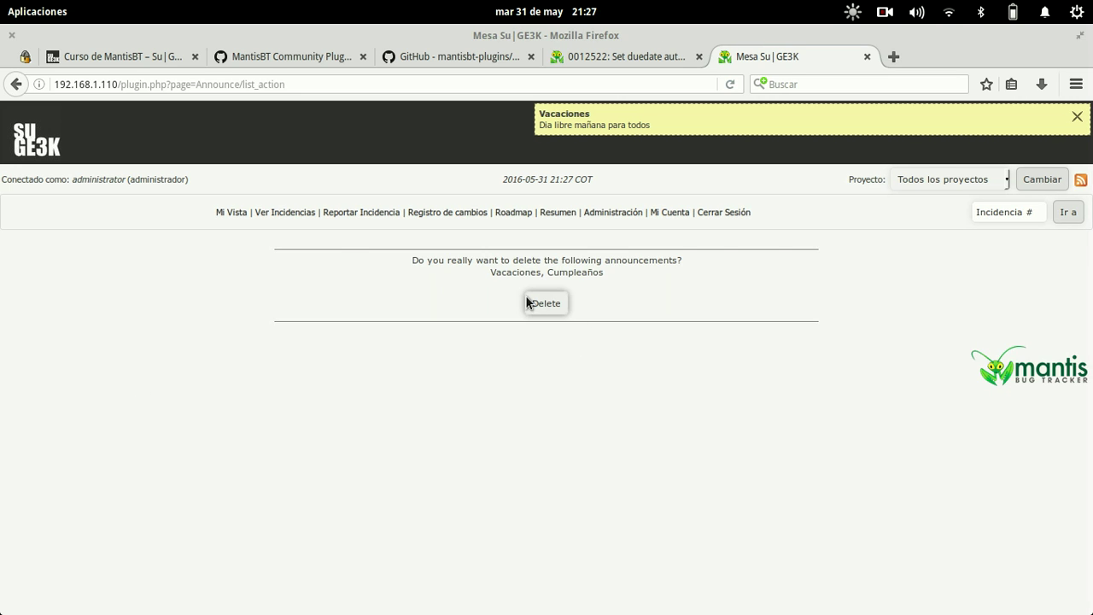
left_click(547, 303)
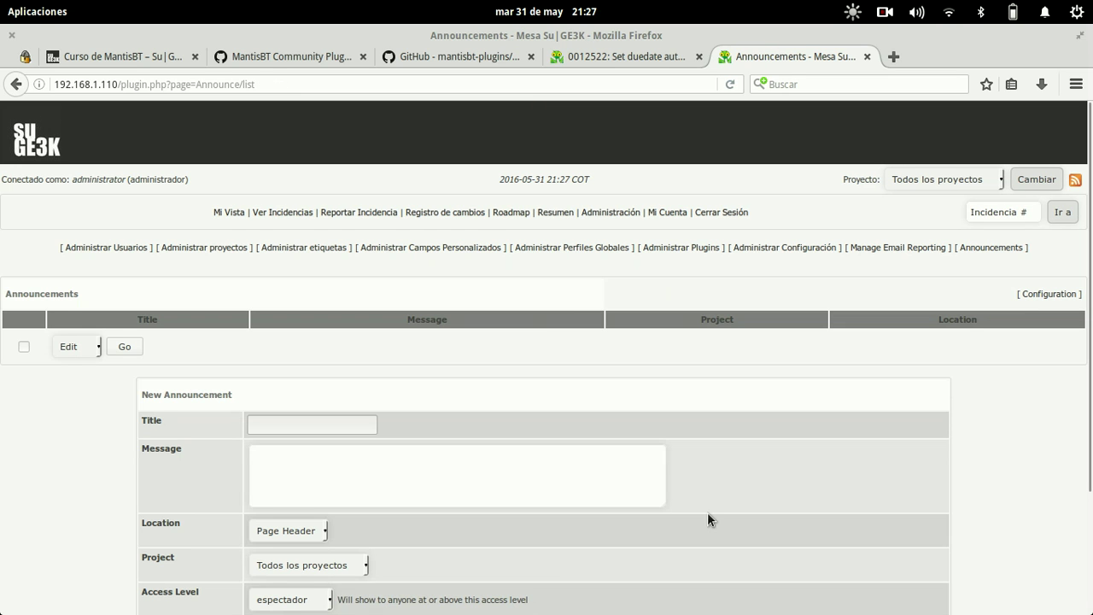
- Create an announcement titled Su|GE3K with message 'Bienvenido a la mesa de solicitudes de SuGE3K'
scroll(707, 513, "down", 3)
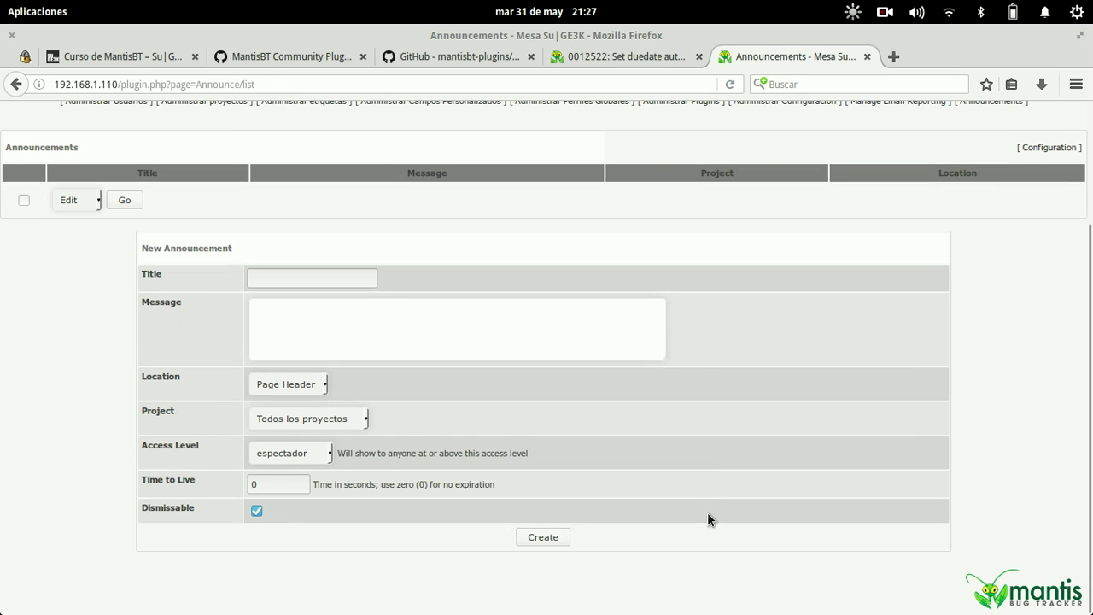
left_click(328, 279)
type("SUGE3K")
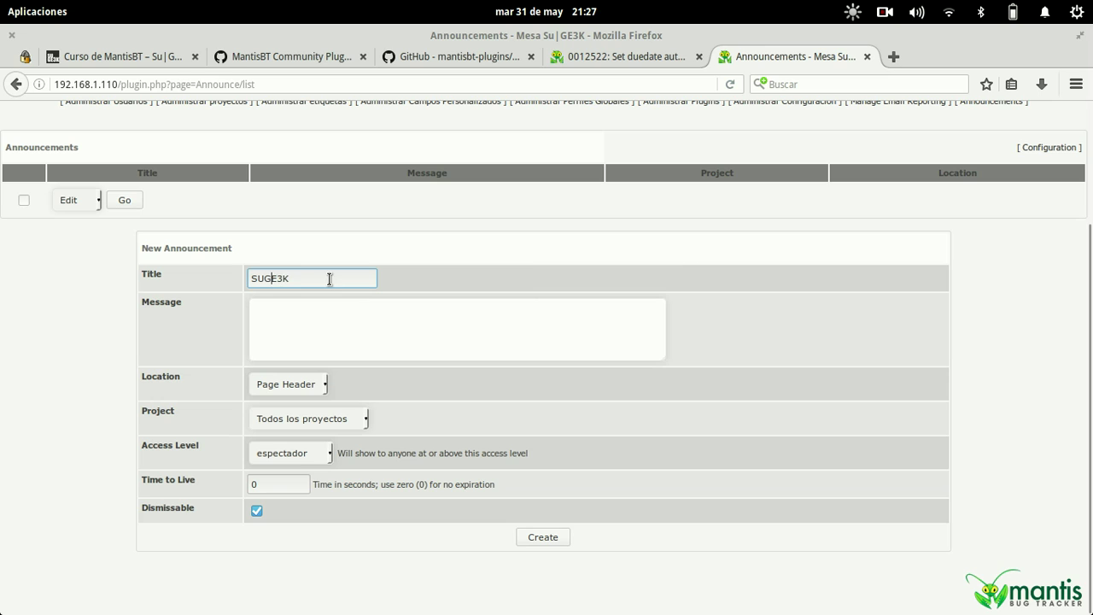
key("Left")
key("BackSpace")
type("u")
key("Right")
type("|")
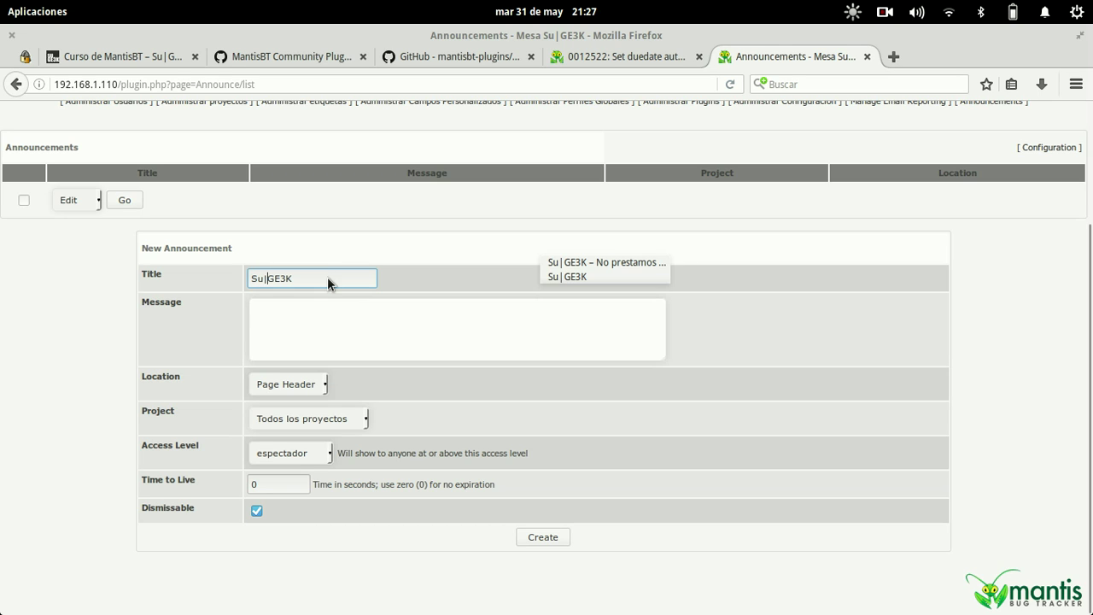
key("Tab")
type("Bienvenid")
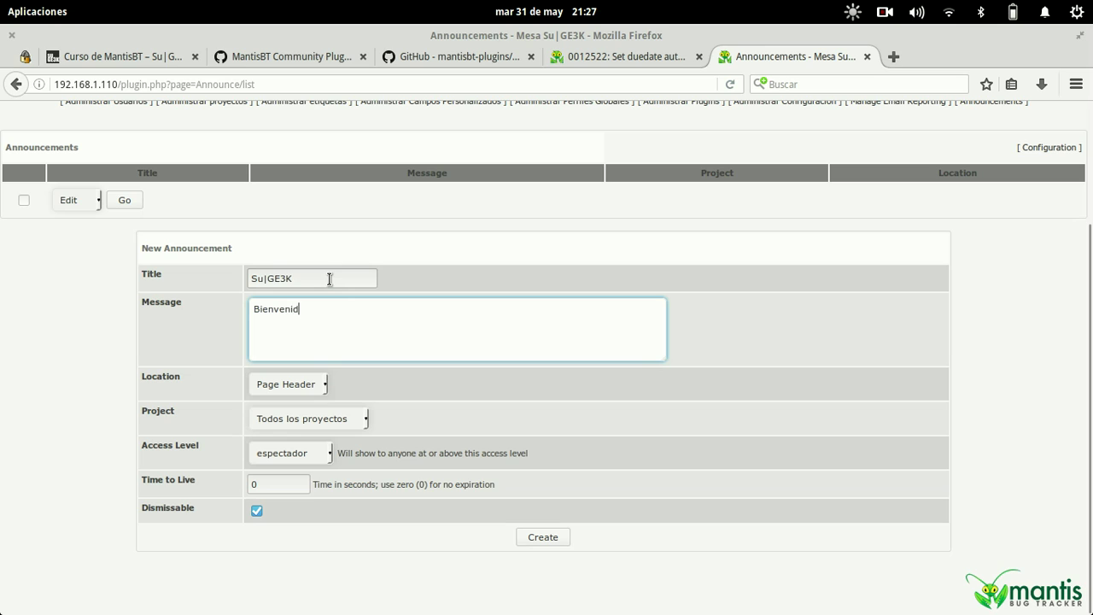
type("o a la mesa de solicitudes de SuGE3K")
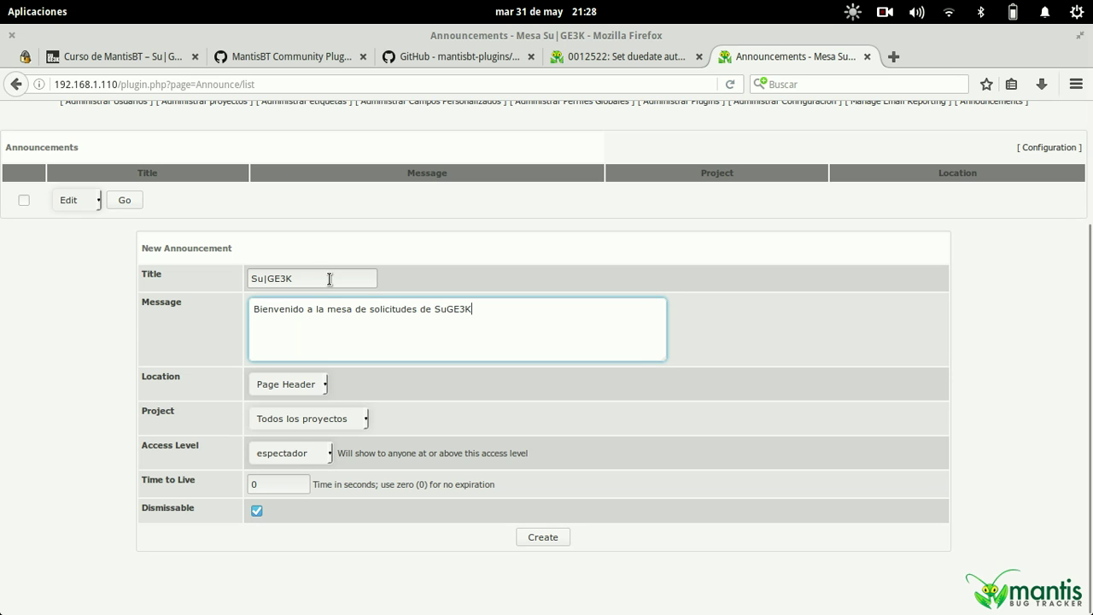
left_click(542, 538)
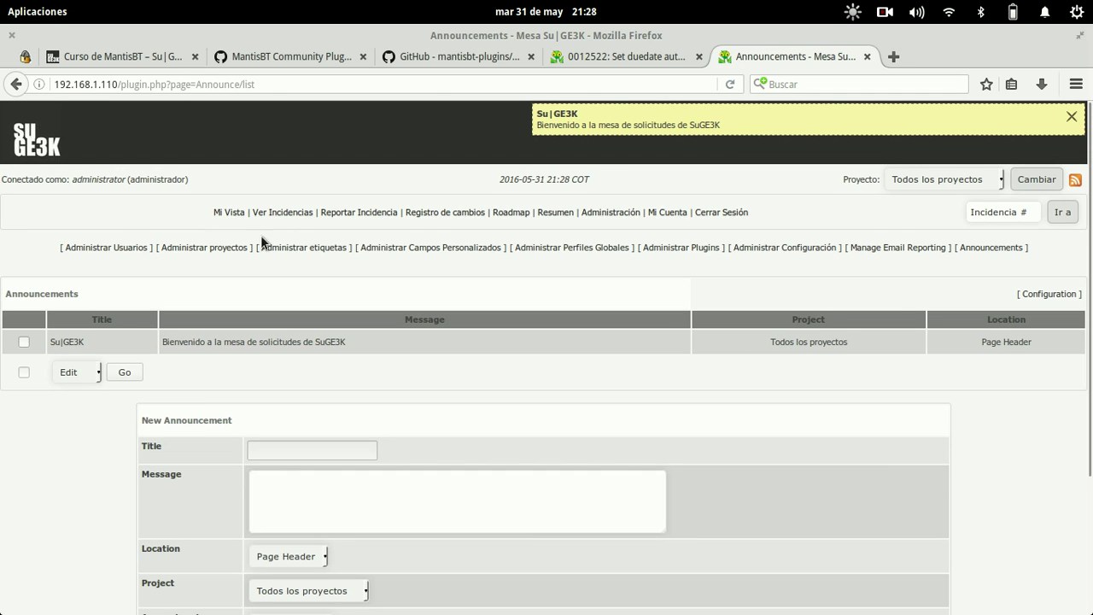
- Open Mi Vista and select part of the Su|GE3K welcome banner text
left_click(229, 213)
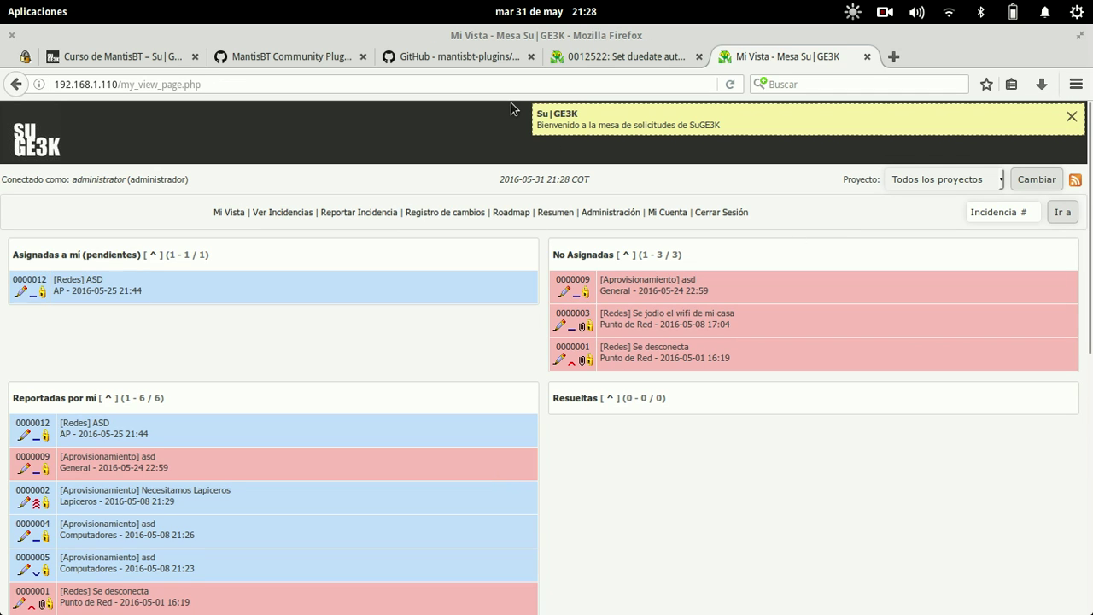
left_click_drag(731, 128, 636, 126)
left_click(636, 125)
left_click_drag(722, 125, 715, 125)
key("super")
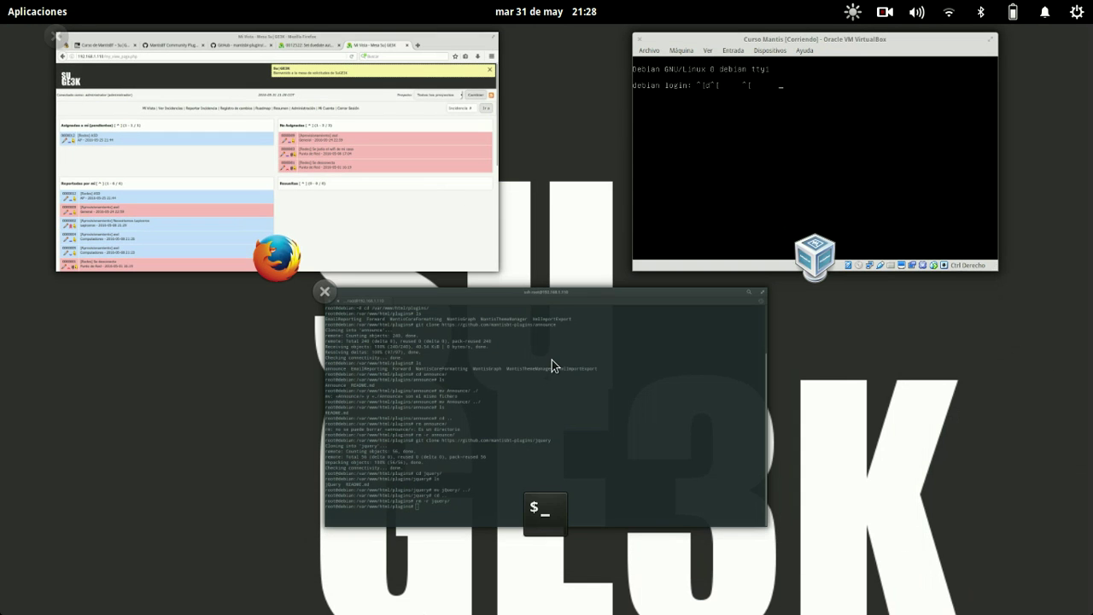
left_click(444, 145)
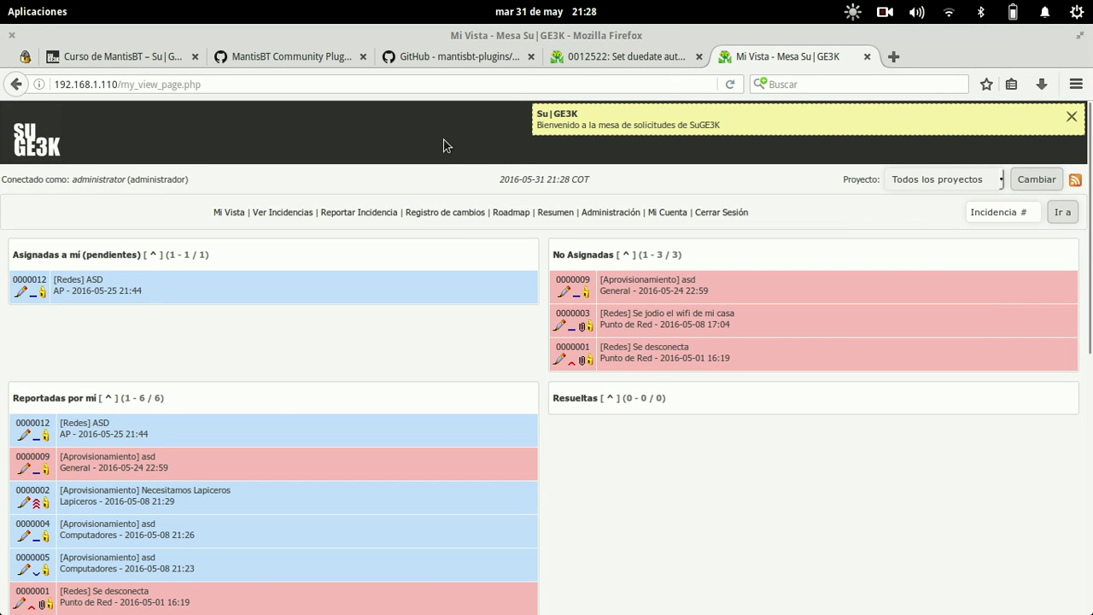
- Save SetDuedate330.zip from the Attached Files of issue 0012522
left_click(604, 54)
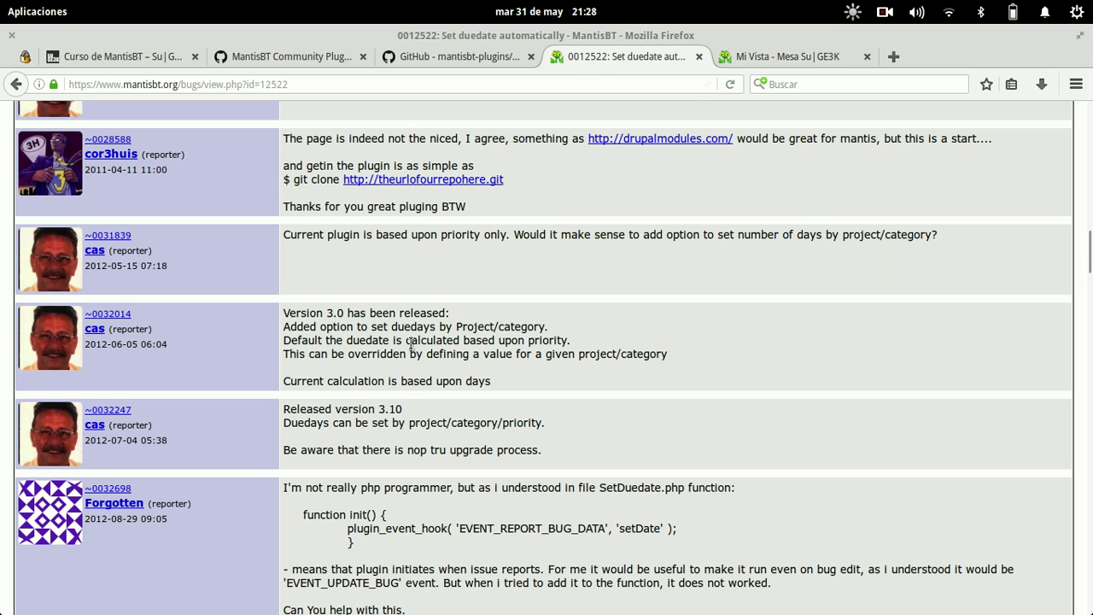
scroll(411, 258, "up", 6)
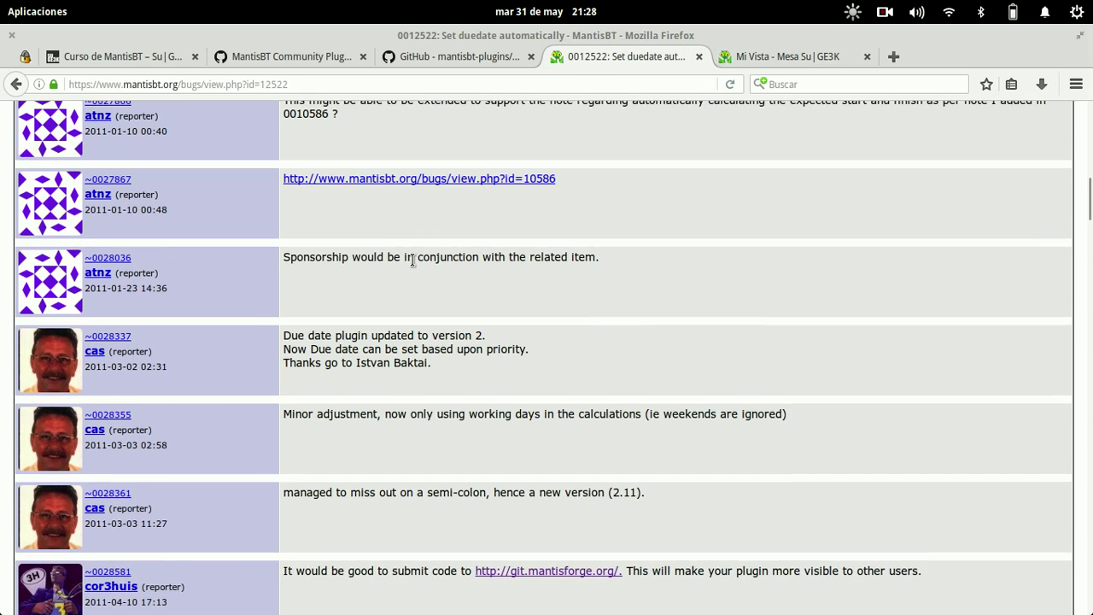
scroll(412, 260, "up", 15)
left_click_drag(309, 87, 264, 84)
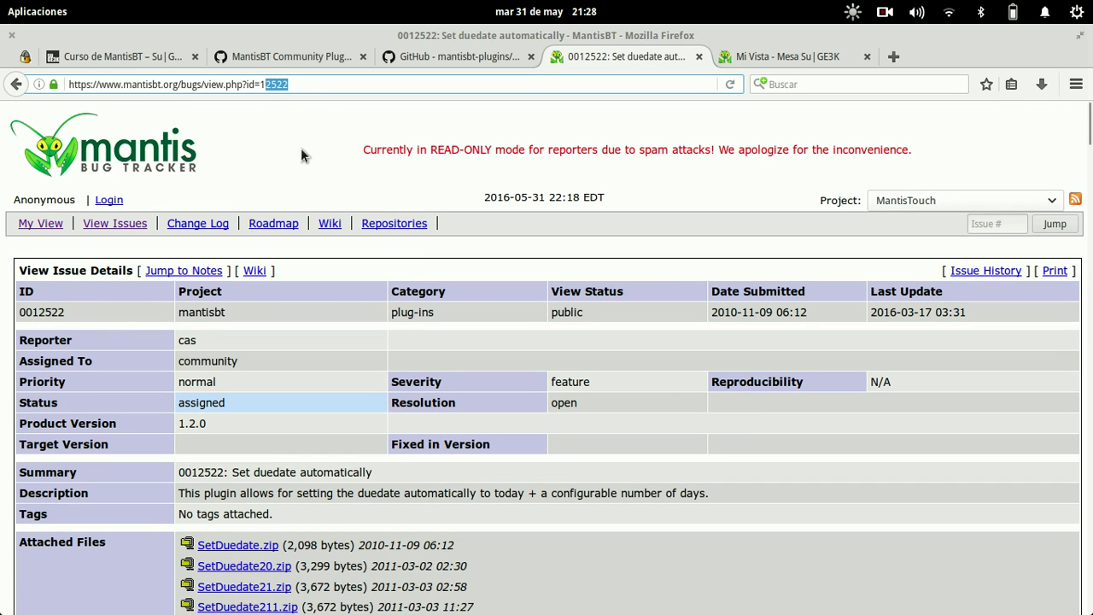
scroll(359, 431, "down", 5)
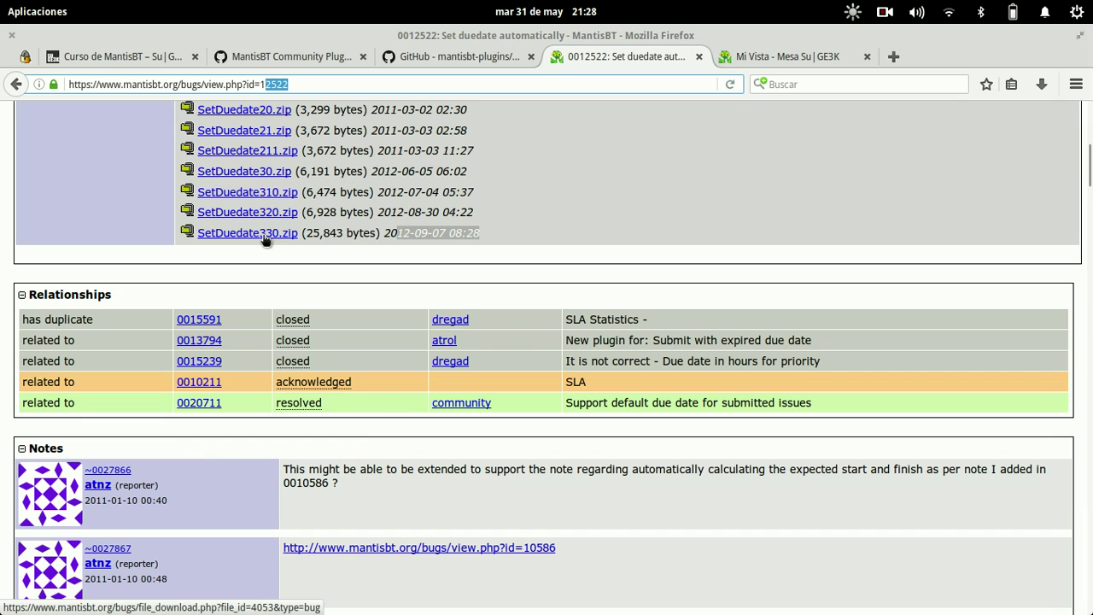
left_click(266, 241)
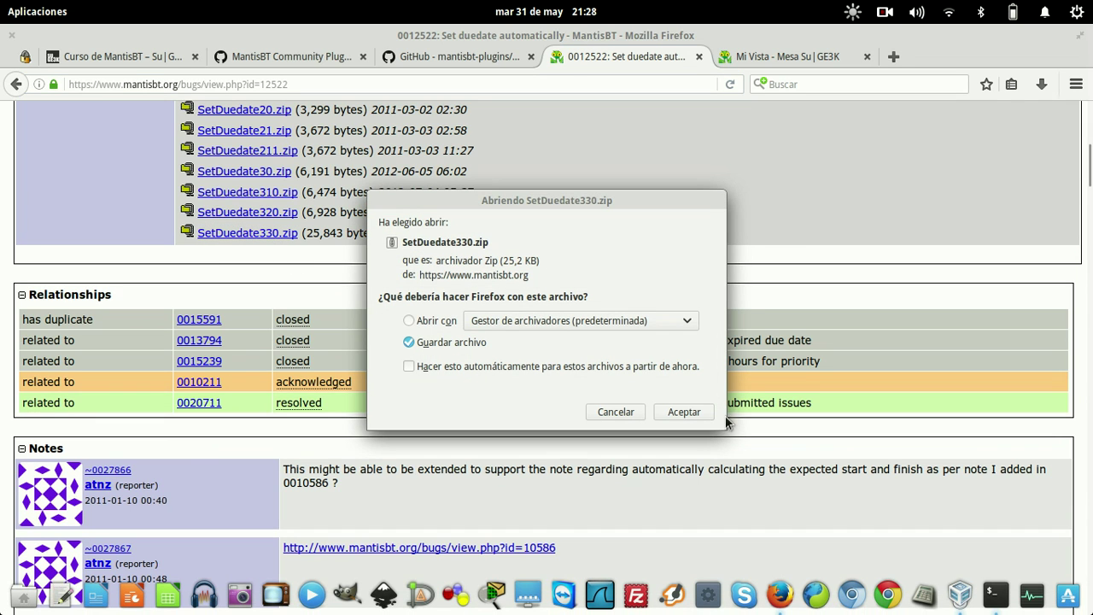
left_click(699, 413)
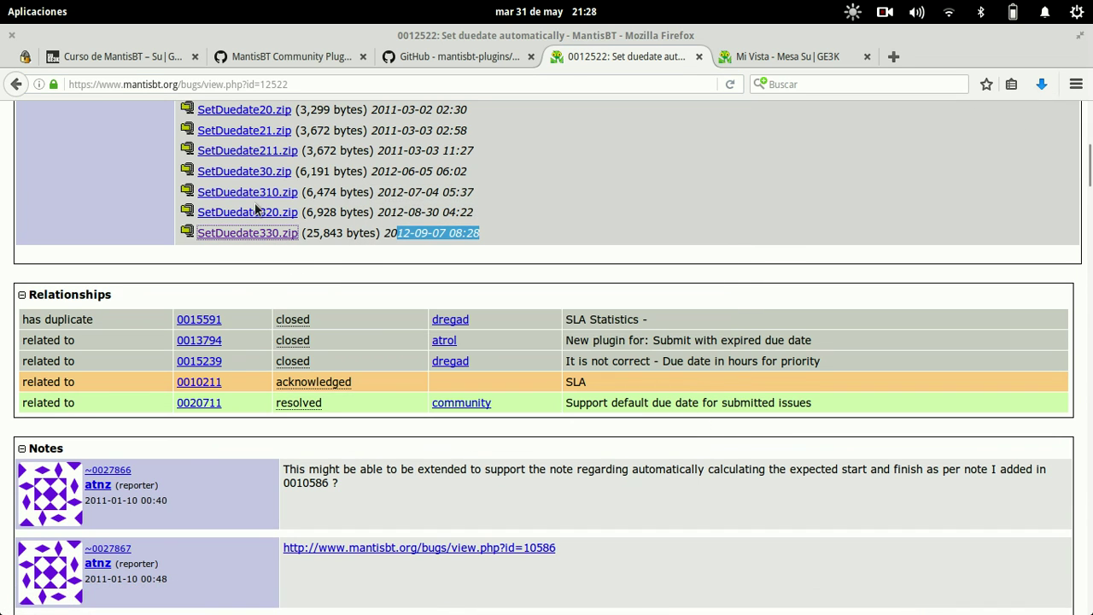
key("super")
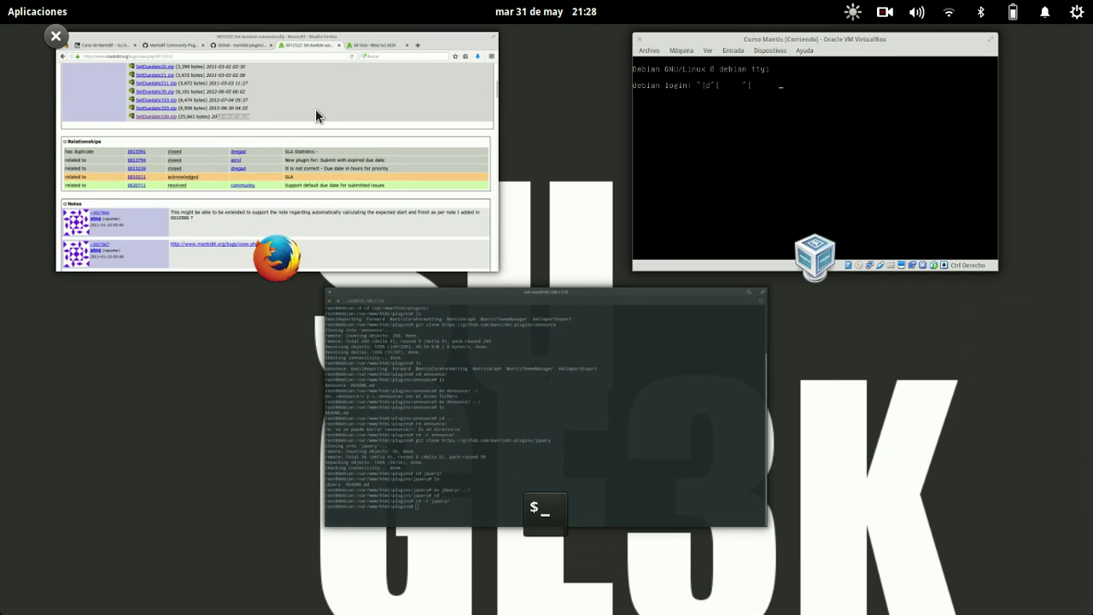
left_click(513, 386)
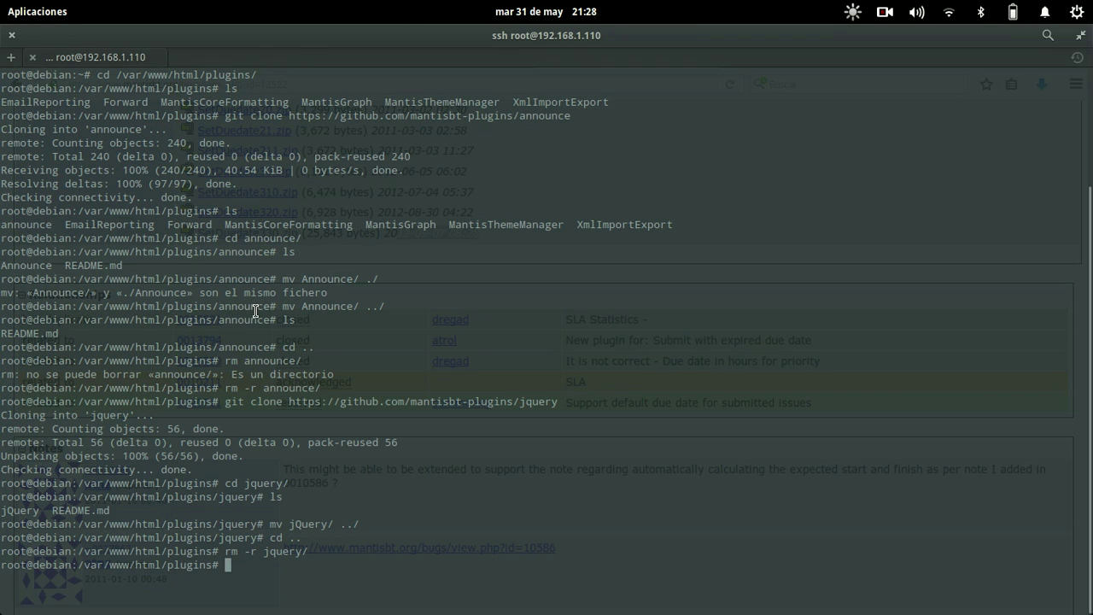
key("ctrl+shift+t")
type("cd Des")
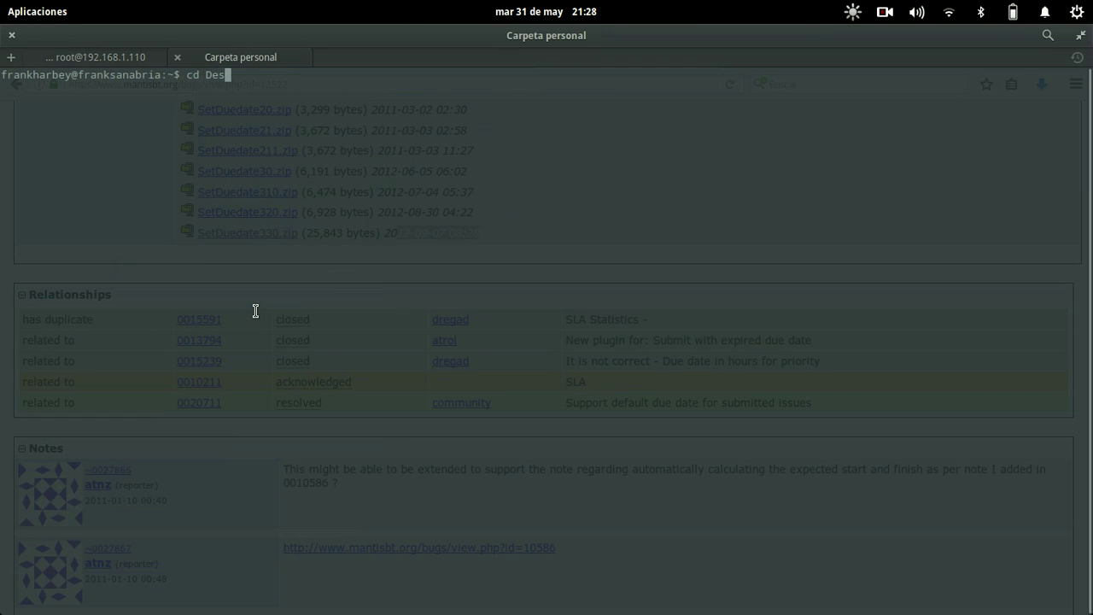
key("Tab")
key("Return")
type("ls")
key("Return")
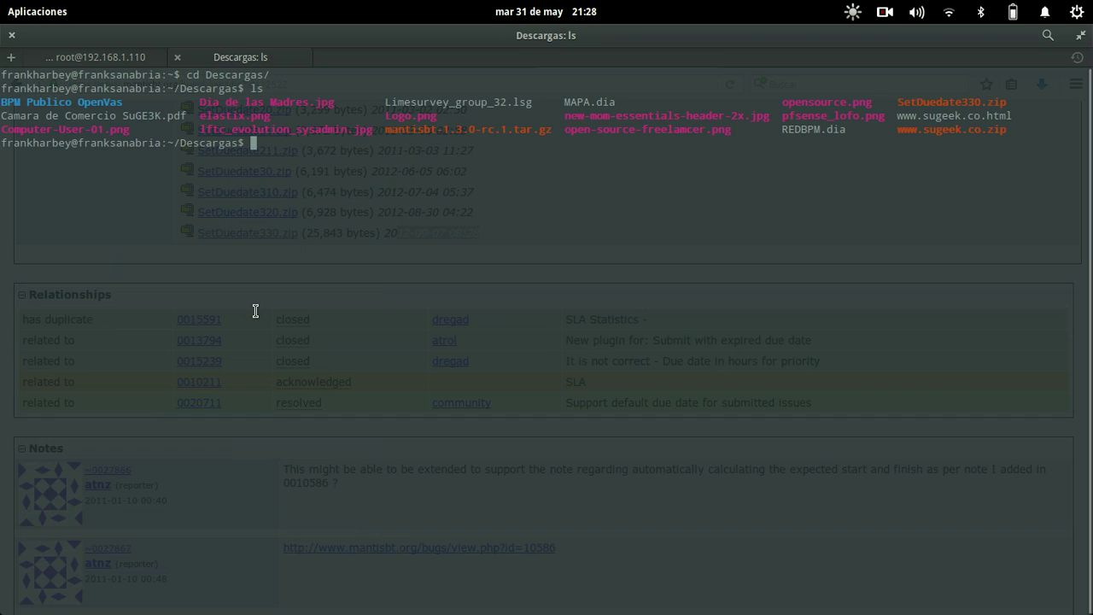
type("scp S")
key("Tab")
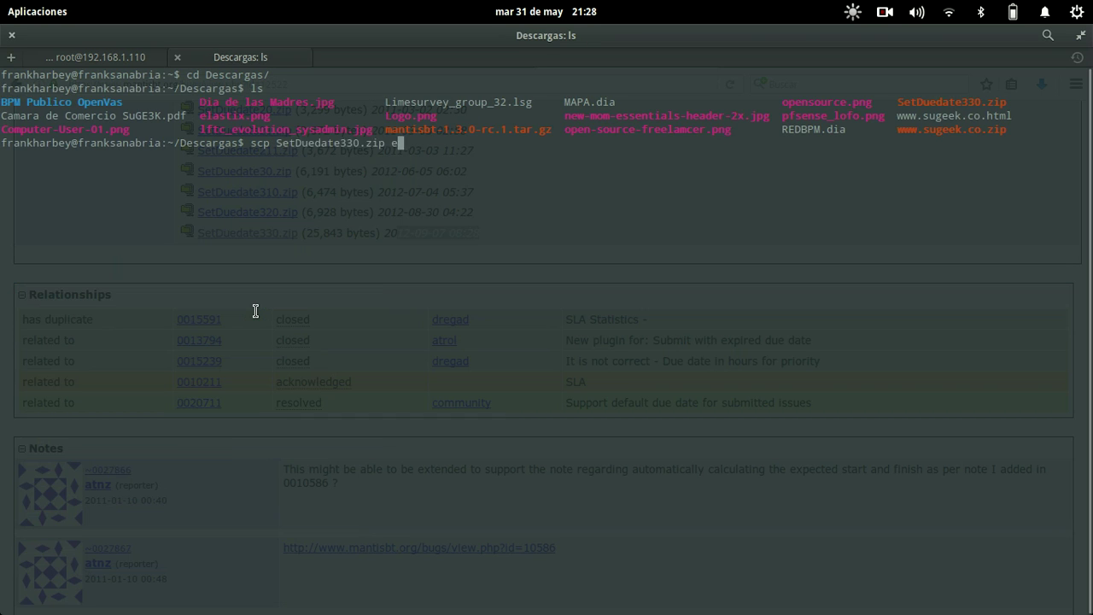
type("root@192.168.11")
key("BackSpace")
type(".110:")
key("Return")
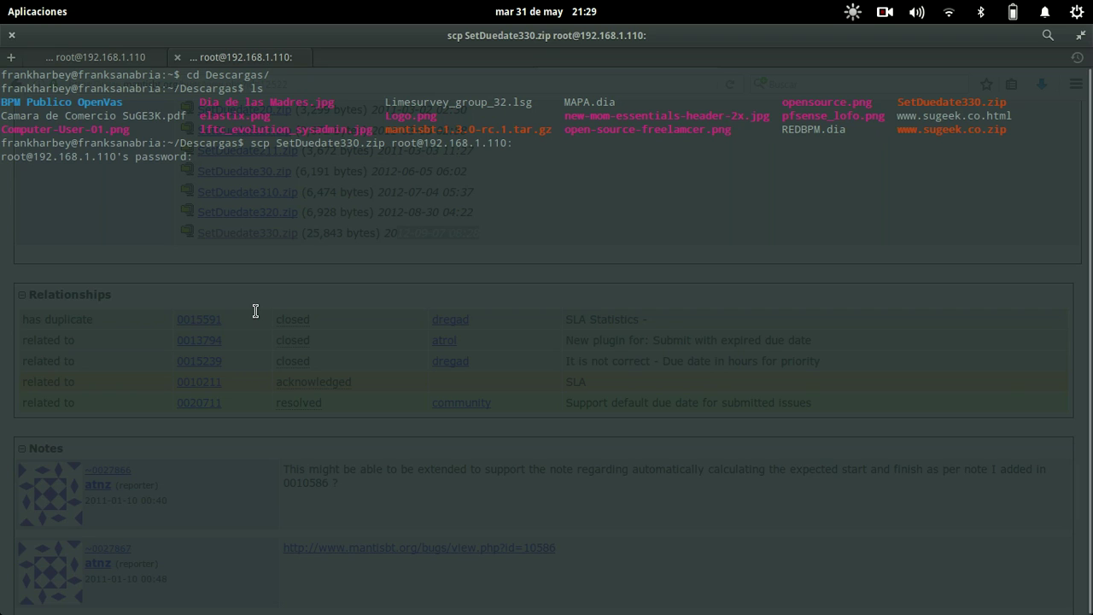
key("Return")
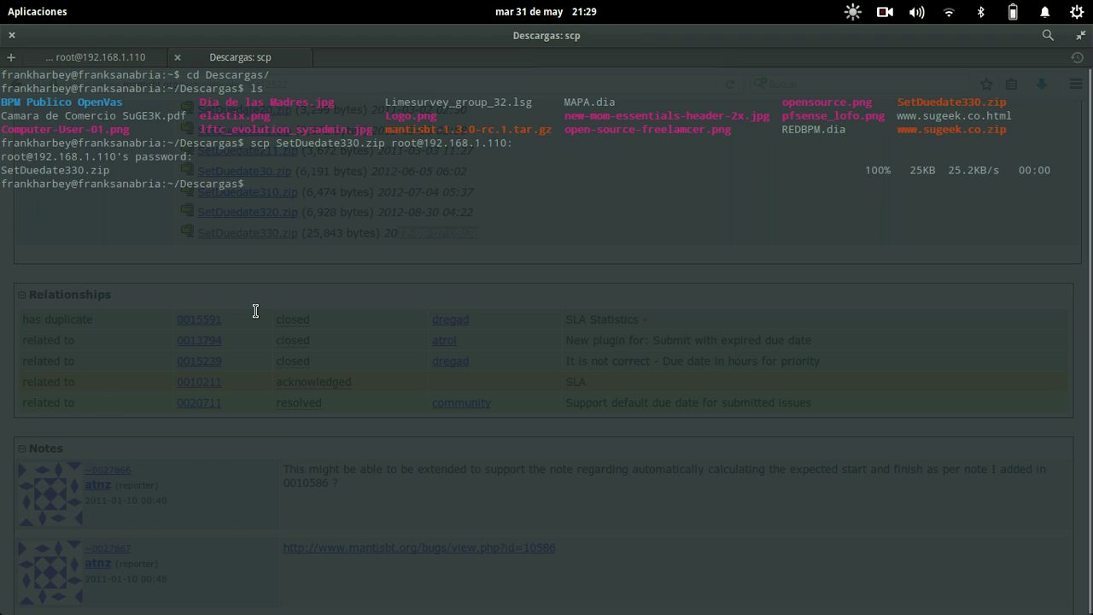
- In the ssh session, unzip ~/SetDuedate330.zip into plugins and list the SetDuedate folder's files
key("ctrl+Page_Up")
type("unzip /")
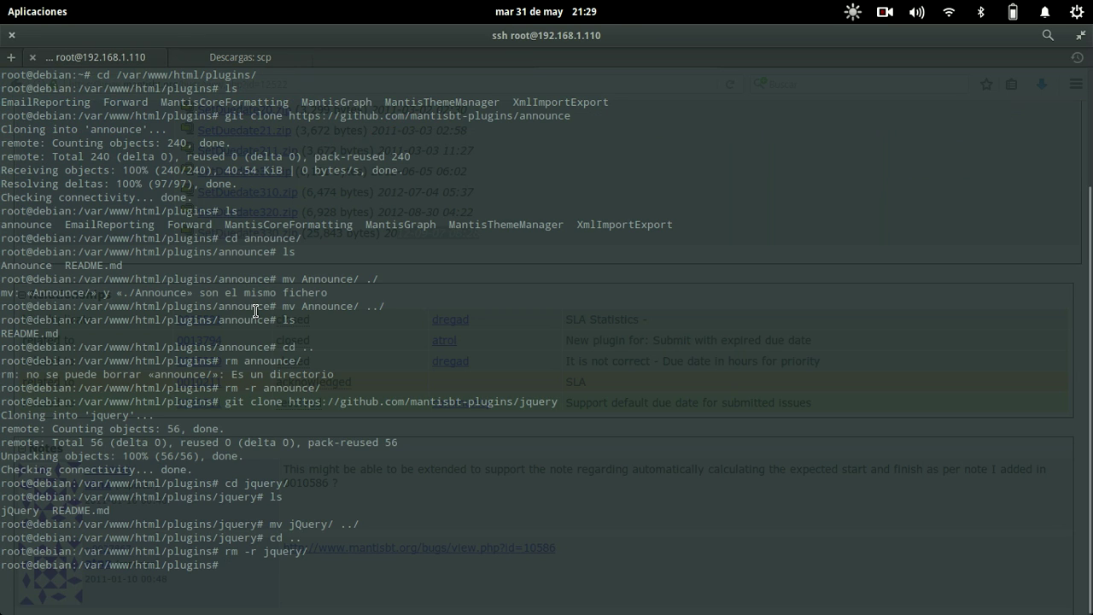
key("BackSpace")
type("~/Se")
key("Tab")
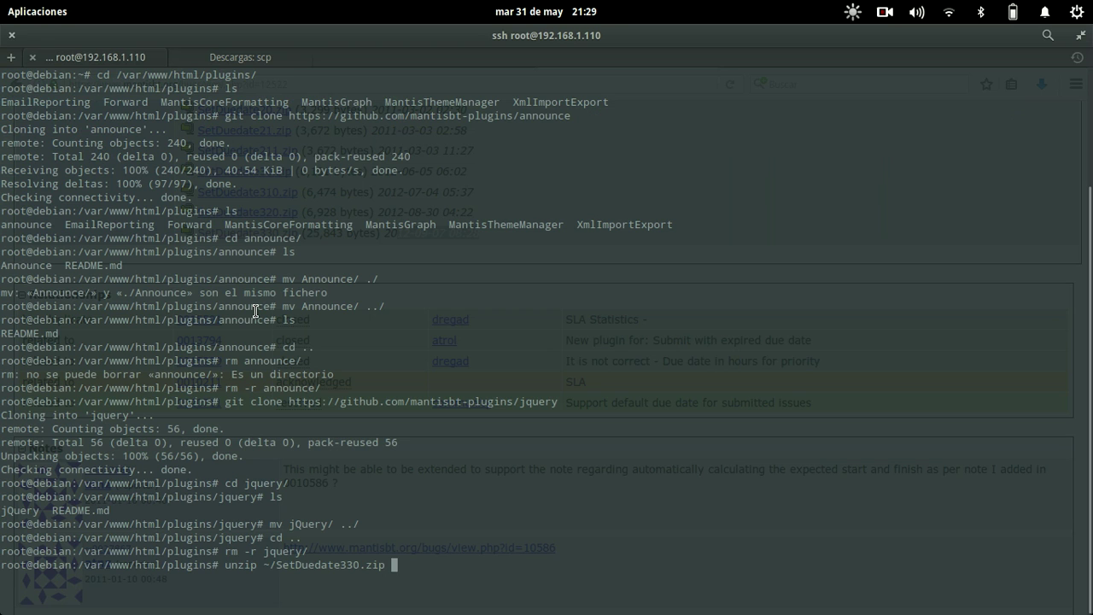
key("Return")
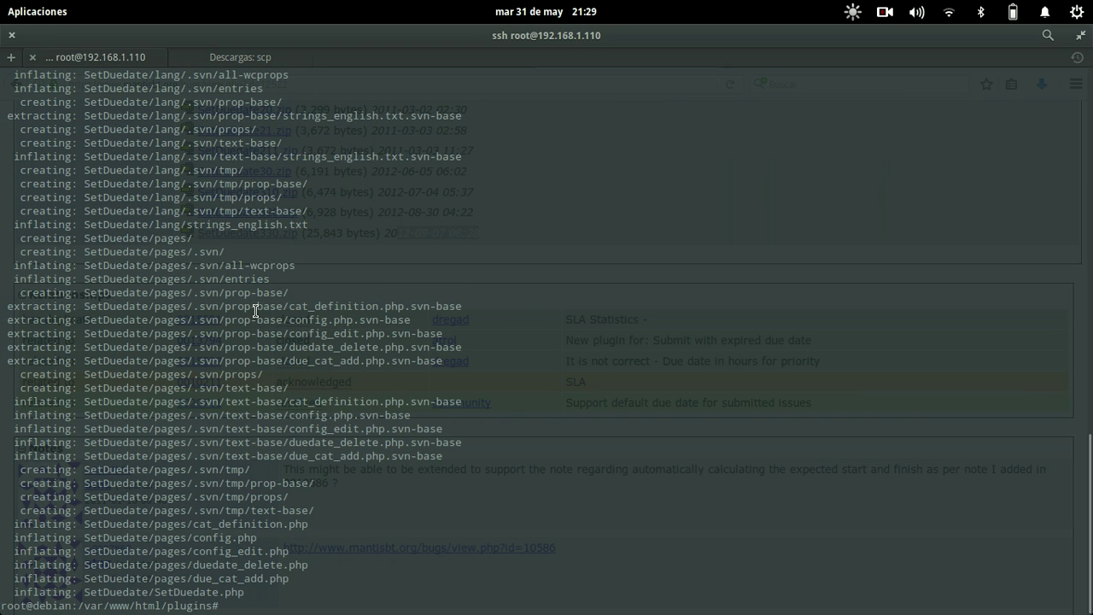
type("ls")
key("Return")
type("cd ")
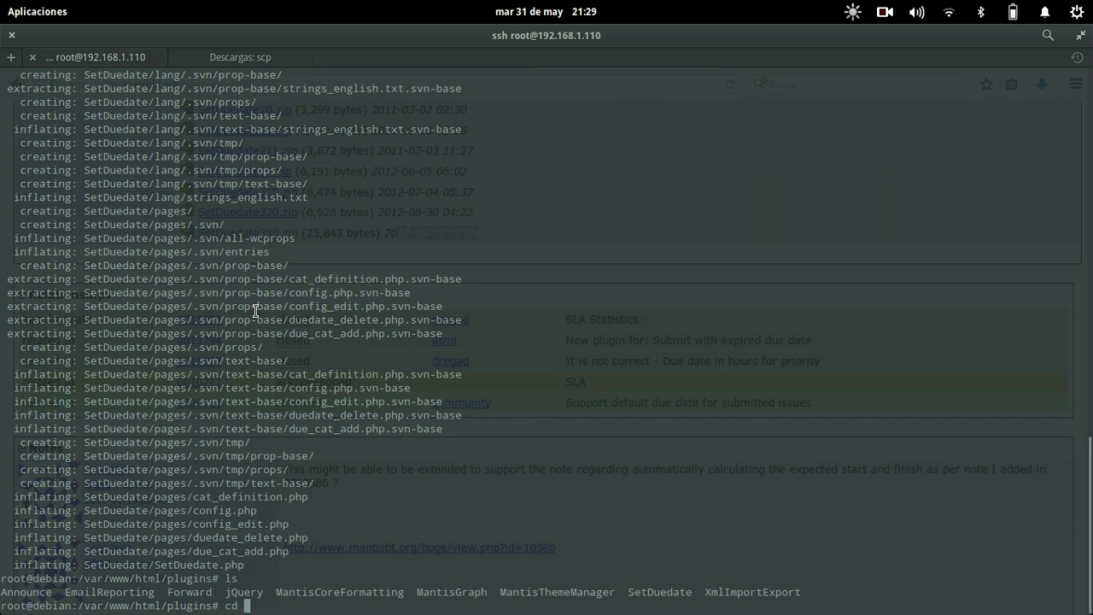
type("S")
key("Tab")
key("Return")
type("ls")
key("Return")
key("alt+Tab")
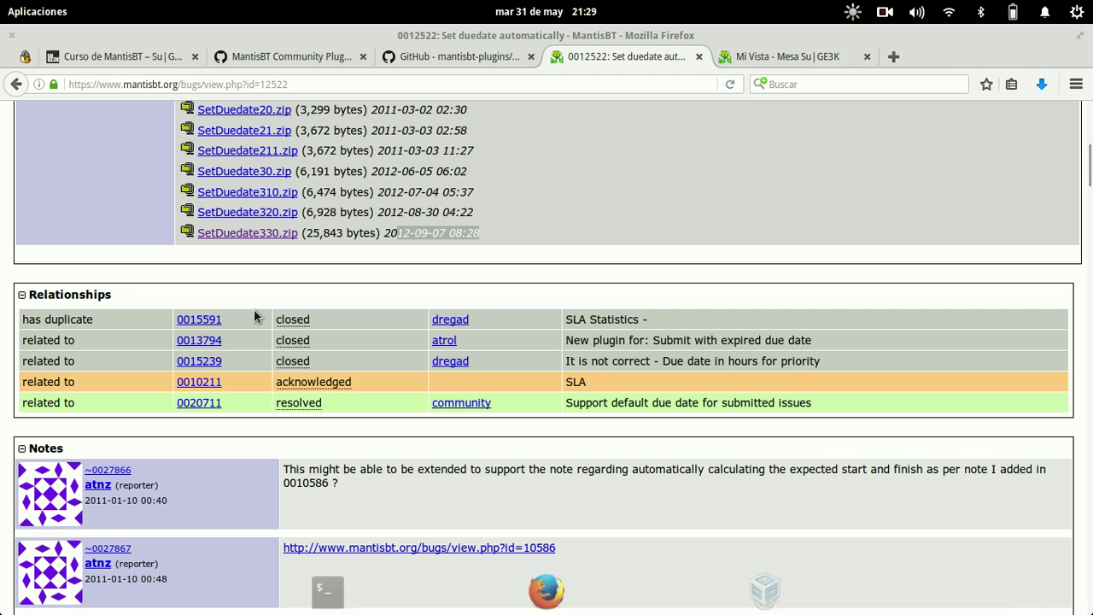
- Install SetDuedate 3.20 from Plugins Disponibles in Administrar Plugins
left_click(781, 57)
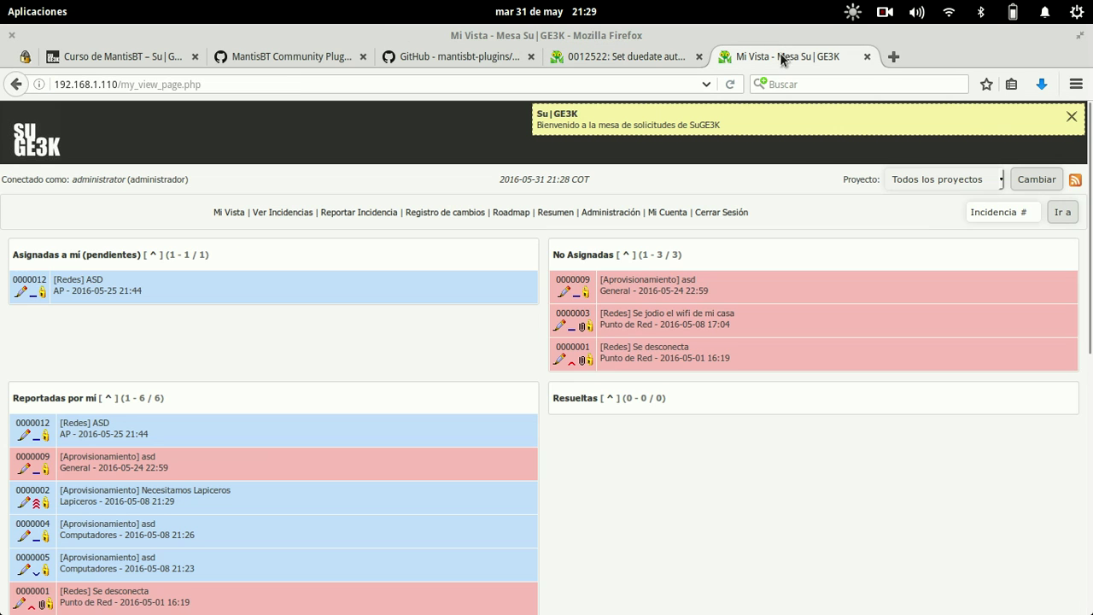
left_click(629, 213)
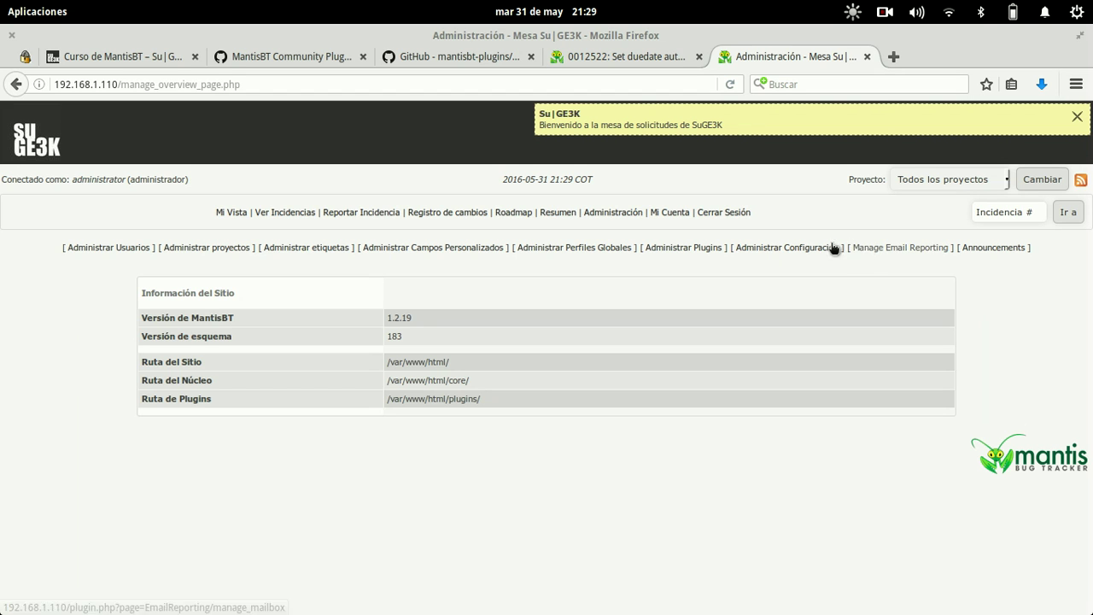
left_click(684, 248)
scroll(683, 248, "down", 5)
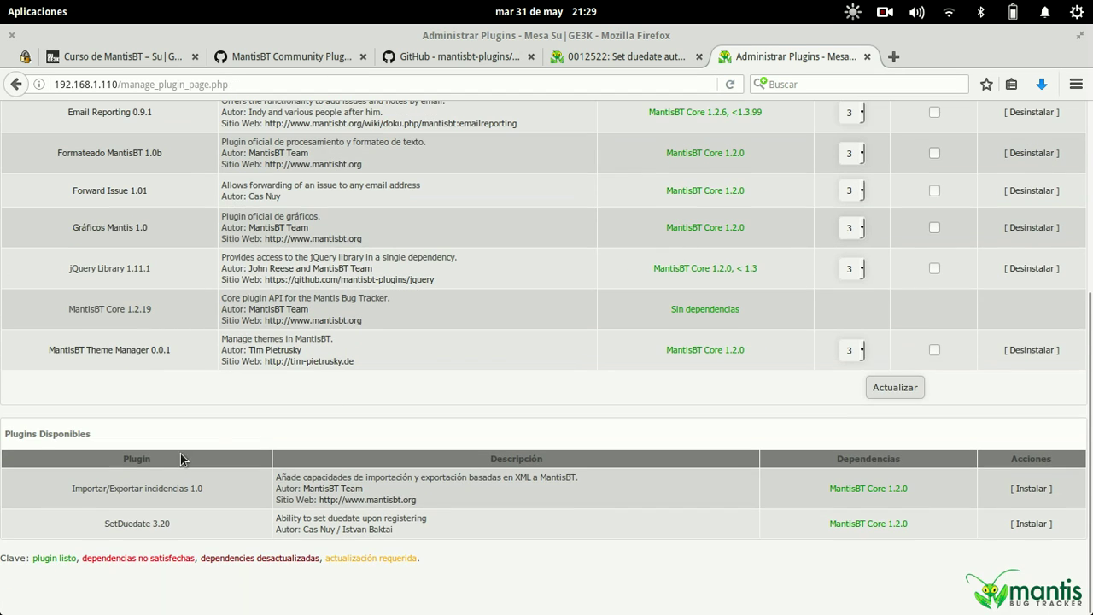
left_click_drag(104, 523, 168, 524)
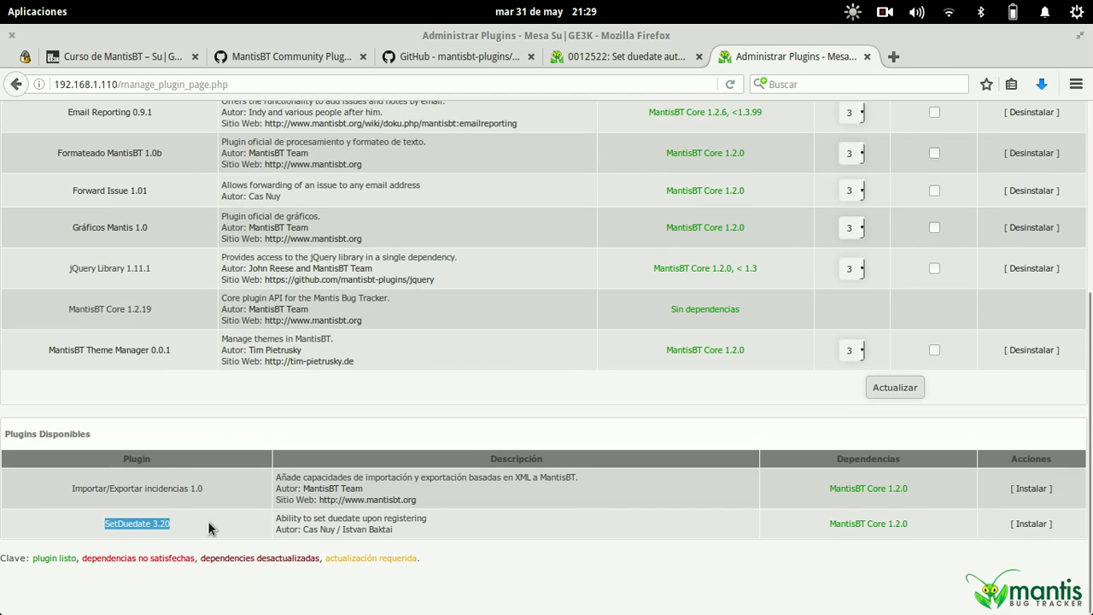
left_click(1030, 523)
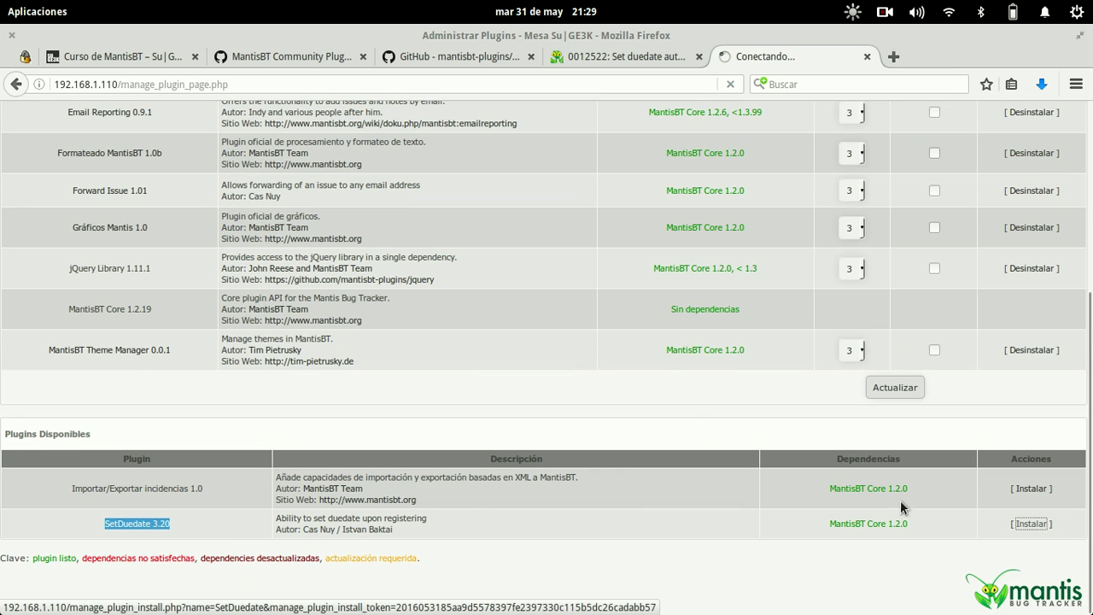
- Check the ssh terminal, then open the SetDuedate plugin's configuration page
key("alt+Tab")
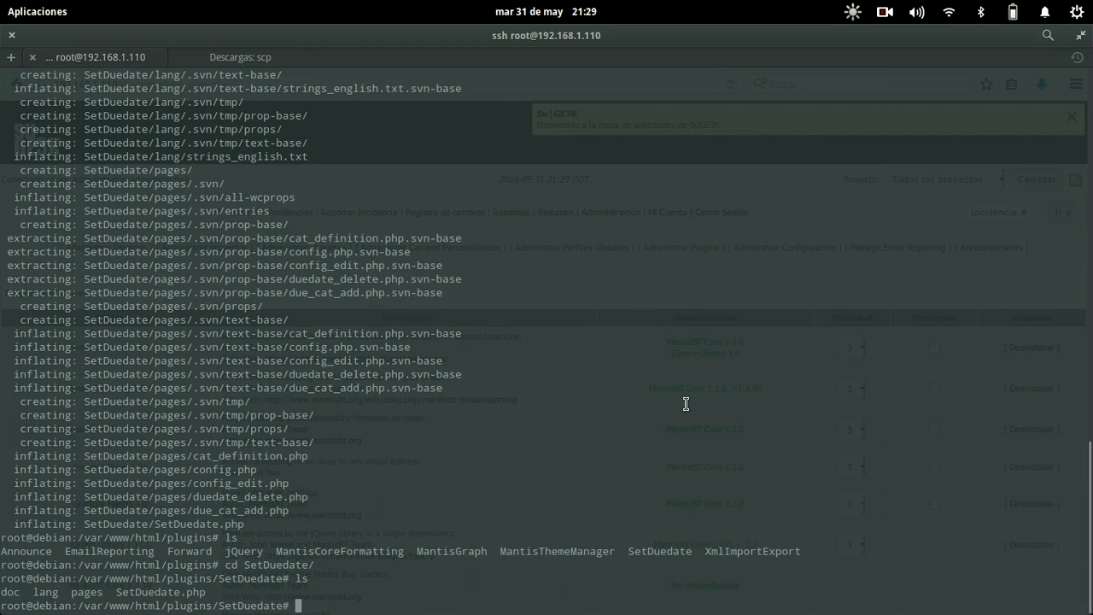
scroll(686, 404, "up", 20)
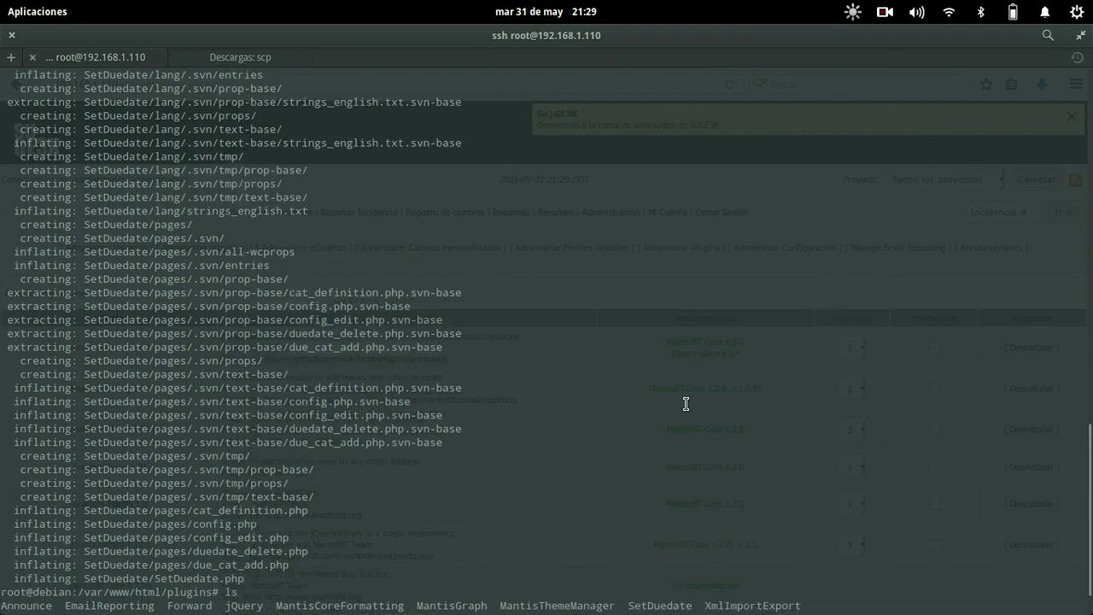
scroll(686, 404, "down", 4)
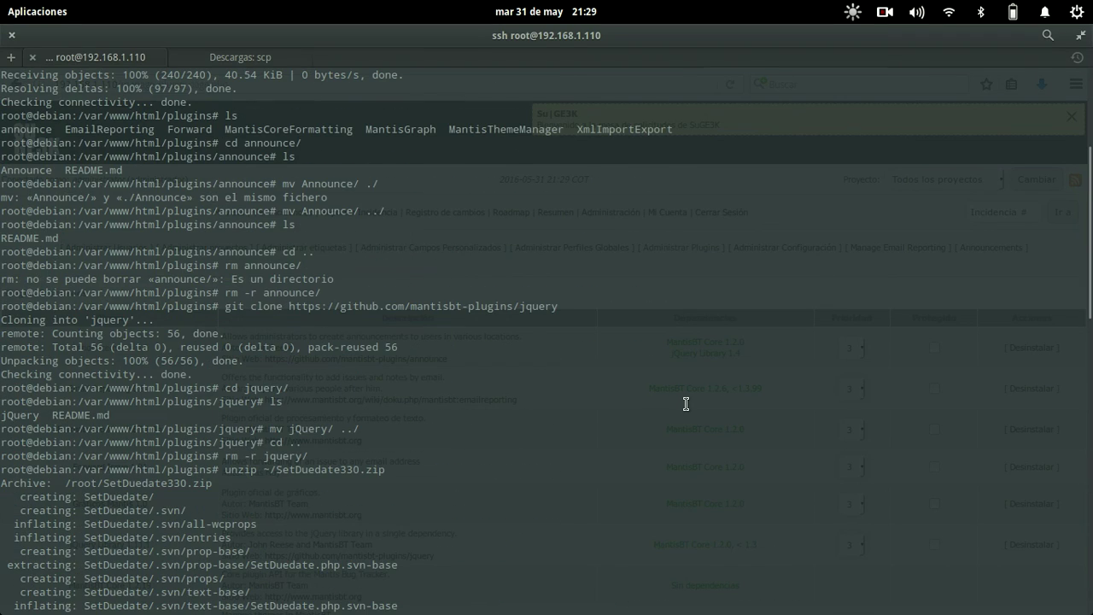
key("F12")
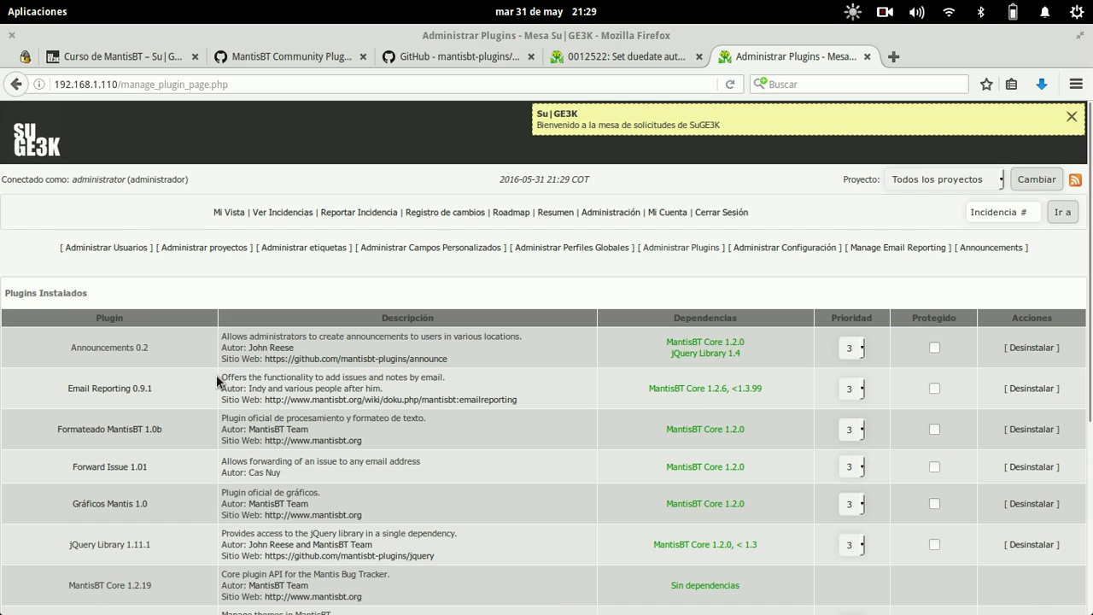
scroll(214, 416, "down", 5)
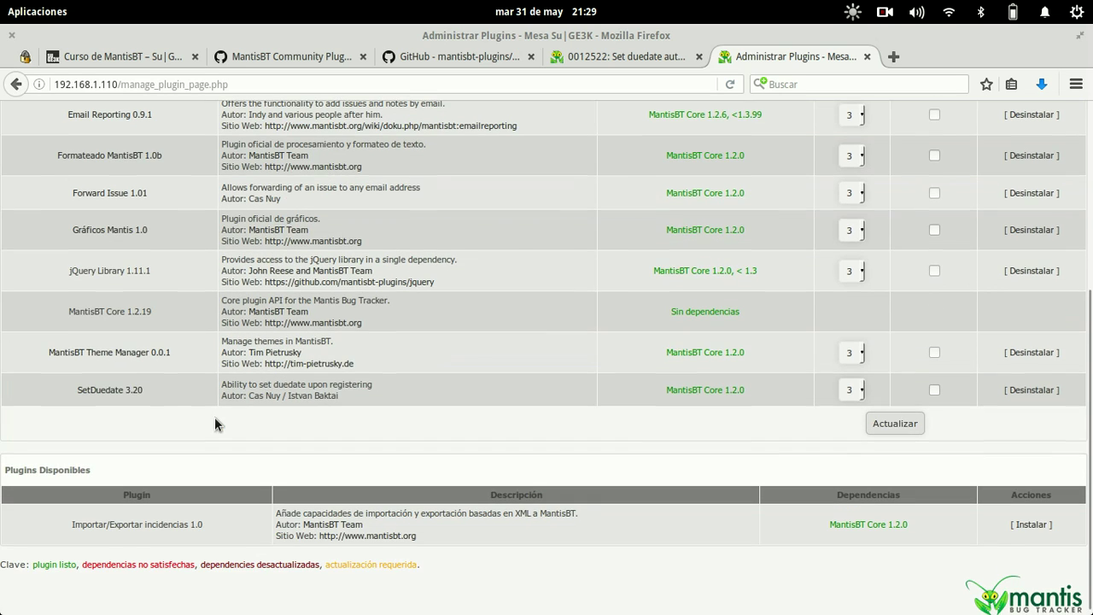
left_click(123, 391)
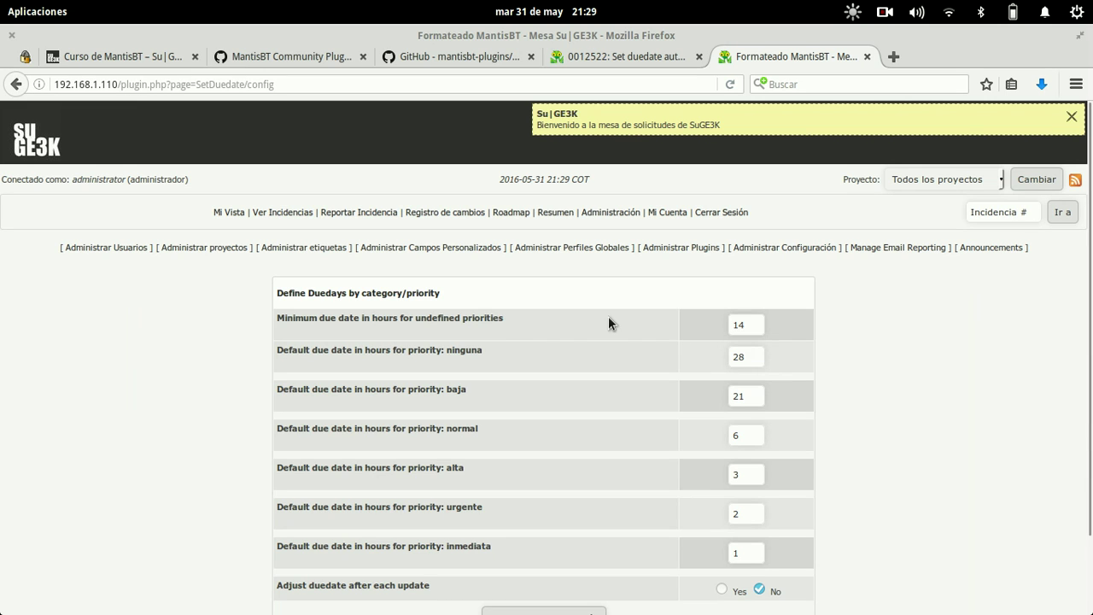
- Pick » MantisBT as the current project in the Proyecto dropdown
scroll(610, 323, "down", 2)
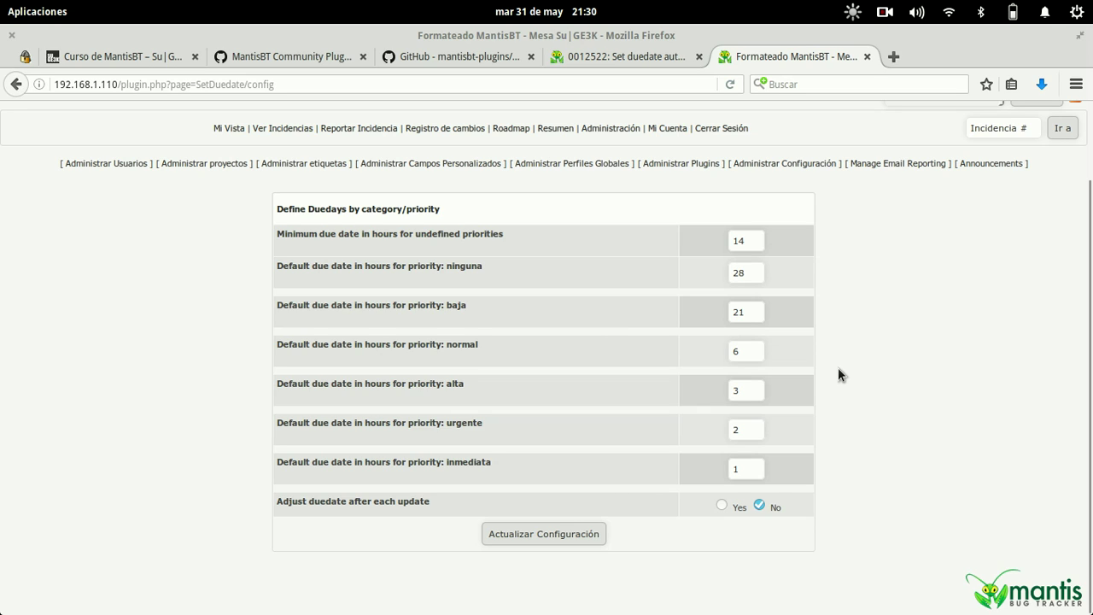
scroll(838, 368, "up", 2)
left_click(931, 182)
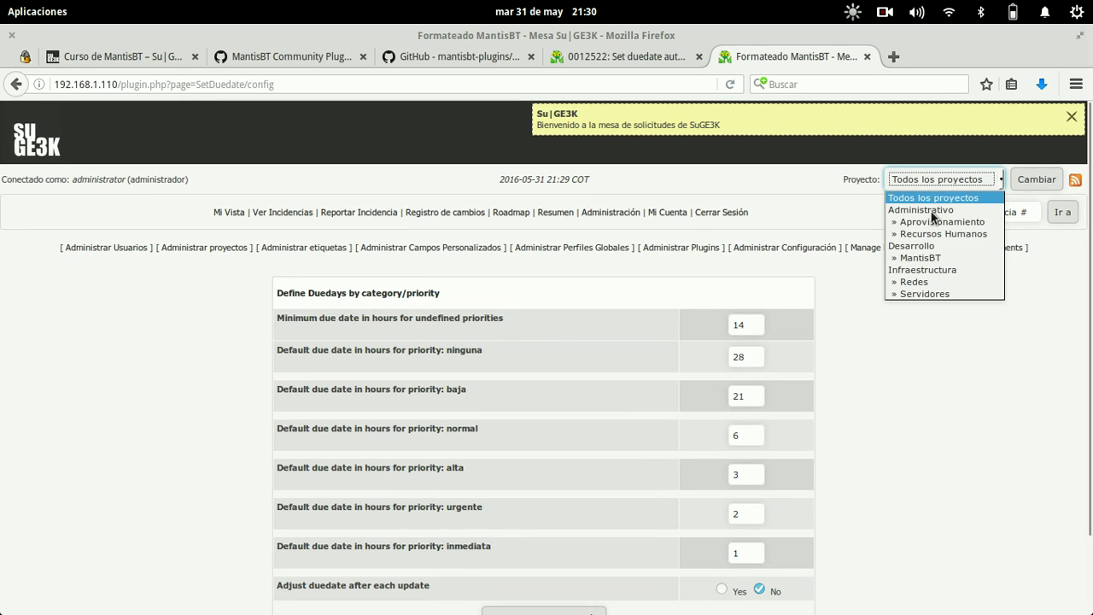
left_click(927, 255)
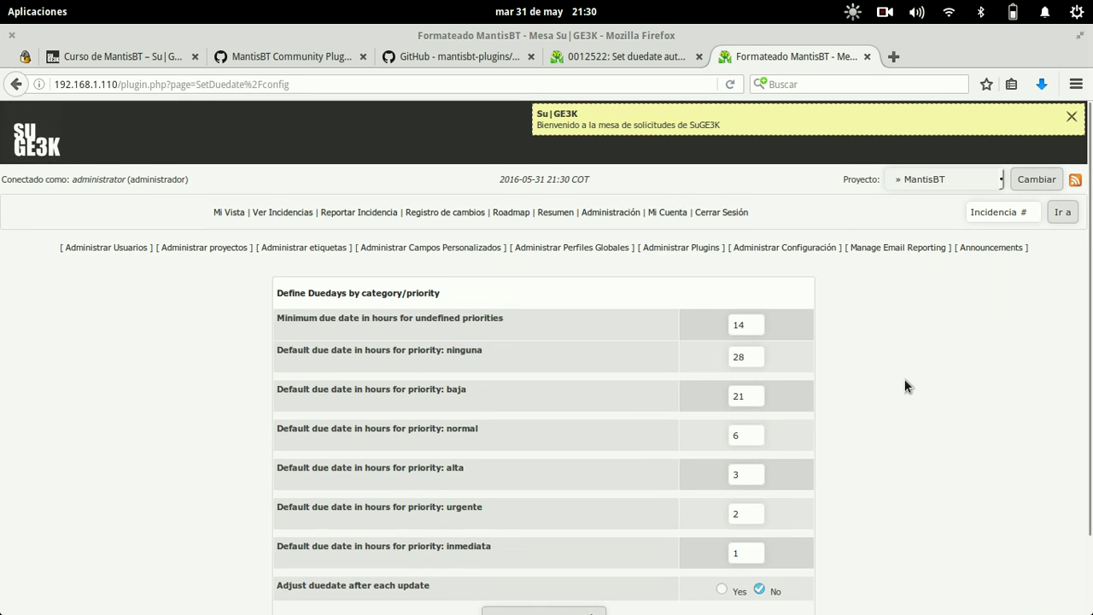
scroll(906, 386, "down", 2)
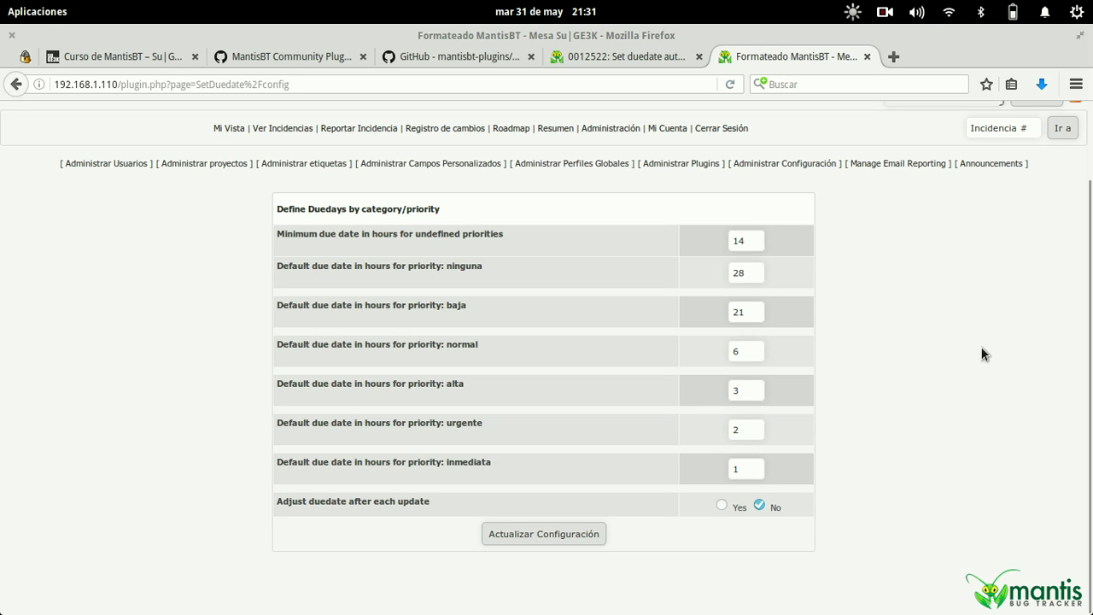
left_click(753, 468)
left_click_drag(752, 469, 715, 469)
key("super")
- List the SetDuedate folder and browse SetDuedate.php's date-calculation code in nano
left_click(543, 454)
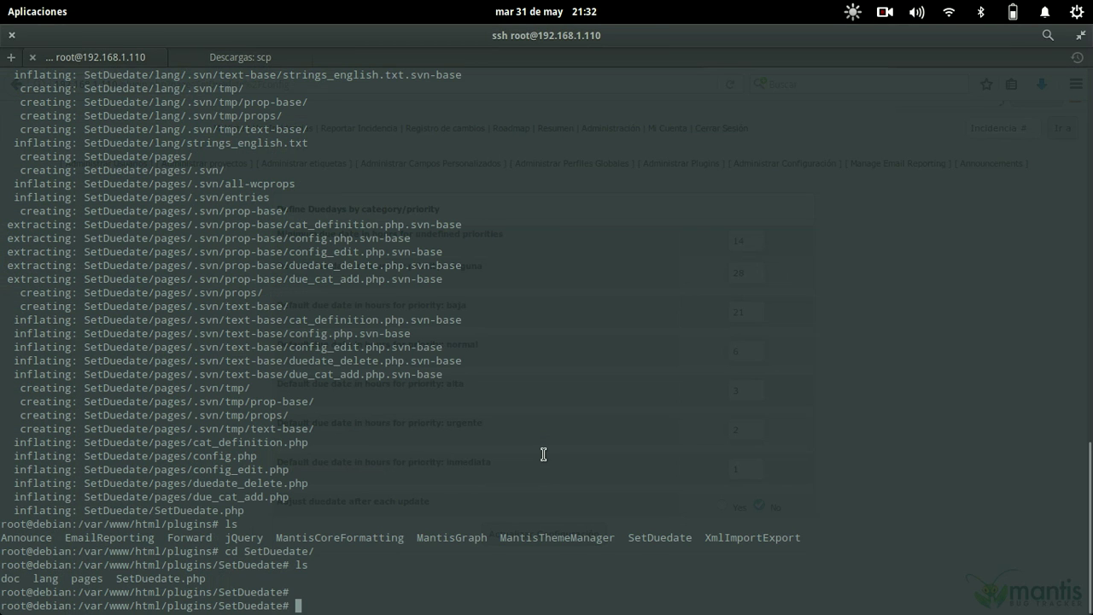
type("ls")
key("Return")
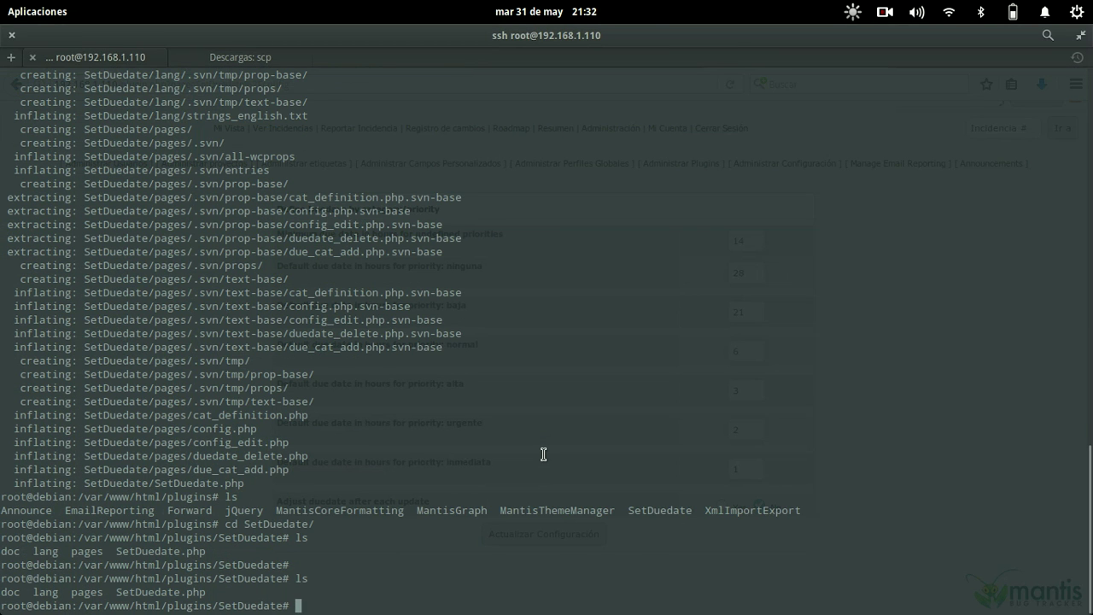
type("nano SetDuedate.php")
key("Return")
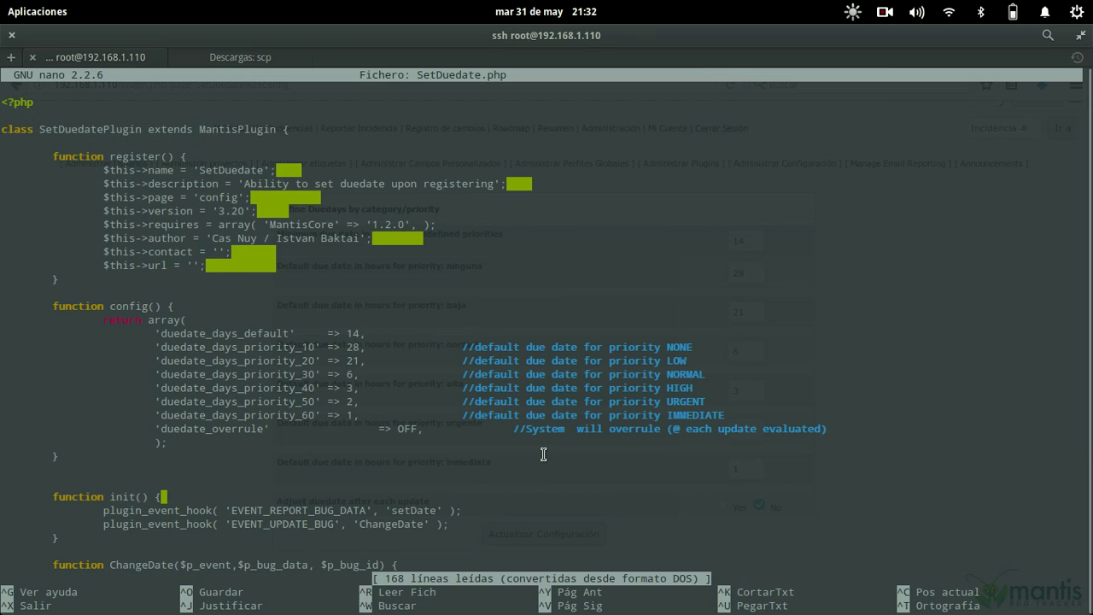
key("Down")
key("Down")
key("Down")
key("Down")
key("Down")
key("Down")
key("Down")
key("Down")
key("Down")
key("Down")
key("Down")
key("Down")
key("Down")
key("Down")
key("Down")
key("Down")
key("Down")
key("Down")
key("Down")
key("Down")
key("Down")
key("Down")
key("Down")
key("Down")
key("Down")
key("Down")
key("Down")
key("Down")
key("Down")
key("Down")
key("Down")
key("Down")
key("Down")
key("Down")
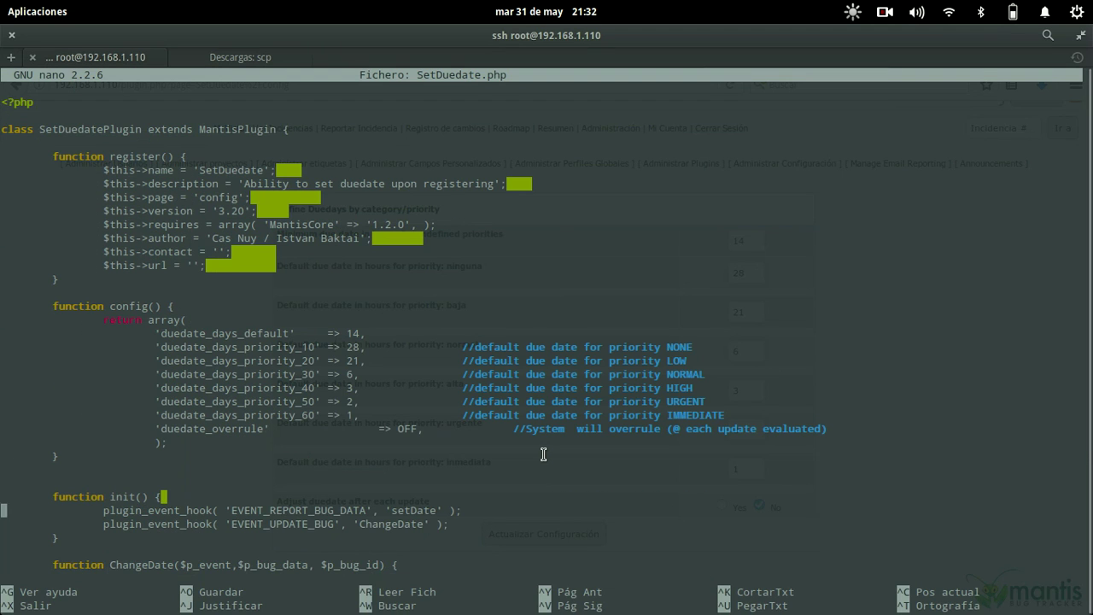
key("Down")
key("Down")
key("Down")
key("Down")
key("Down")
key("Down")
key("Down")
key("Down")
key("Down")
key("Down")
key("Down")
key("Down")
key("Down")
key("Down")
key("Down")
key("Down")
key("Down")
key("Down")
key("Down")
key("Down")
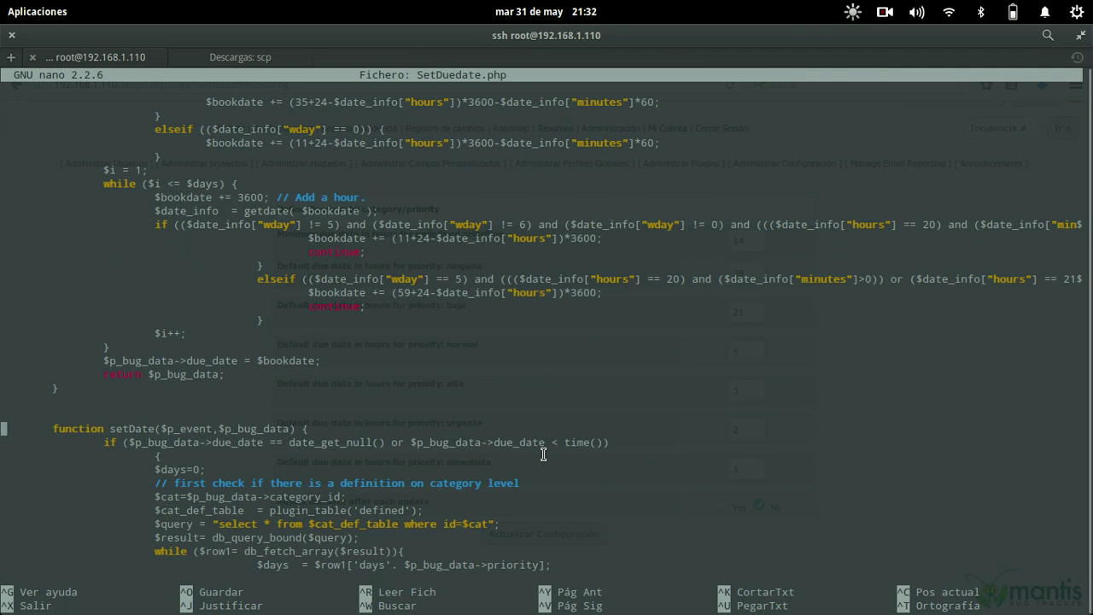
key("Up")
key("Up")
key("Up")
key("Up")
key("Up")
key("Up")
key("Up")
key("Up")
key("Up")
key("Up")
key("Up")
key("Up")
key("Up")
key("Up")
key("Up")
key("Up")
key("Up")
key("Up")
key("Up")
key("Up")
key("Up")
key("Up")
key("Up")
key("Up")
key("Up")
key("Up")
key("Up")
key("Up")
key("Up")
key("Up")
key("Up")
key("Up")
key("Up")
key("Up")
key("Up")
key("Up")
key("Up")
key("Up")
key("Up")
key("Up")
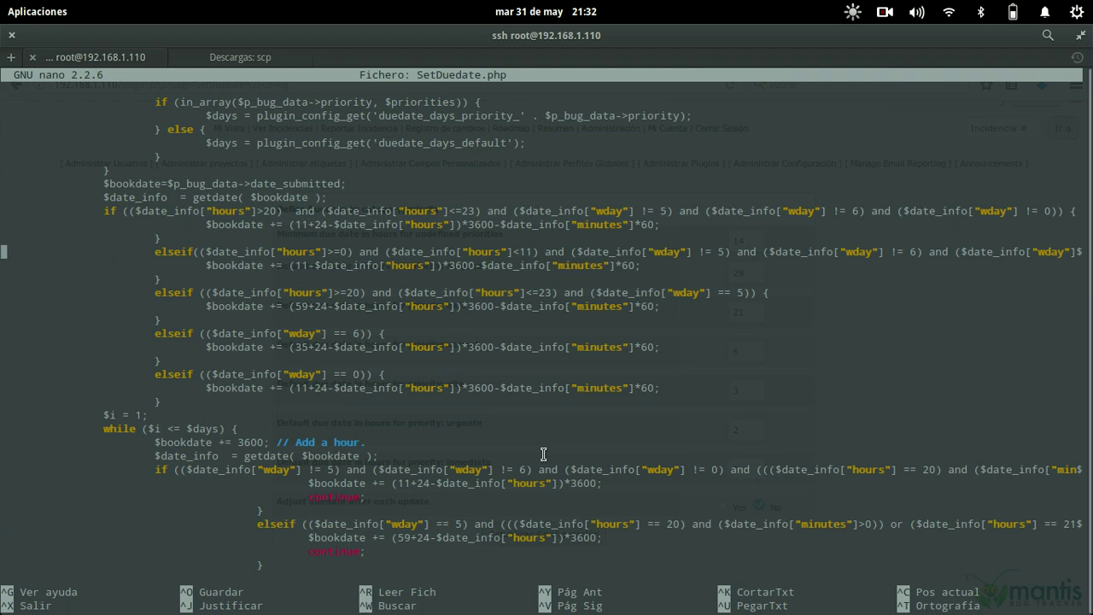
left_click_drag(501, 322, 71, 225)
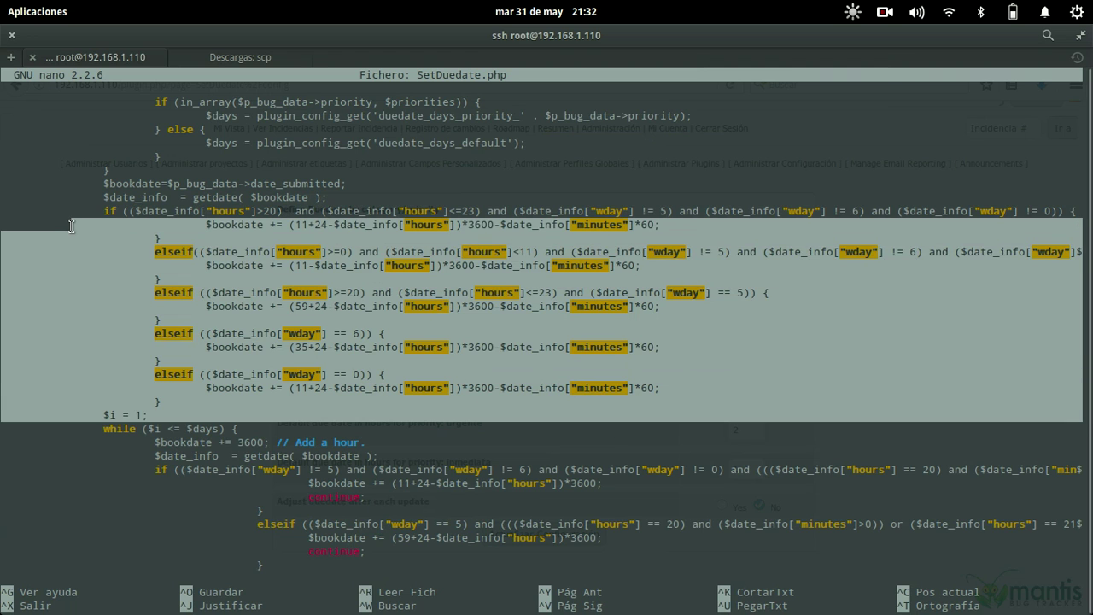
left_click(72, 226)
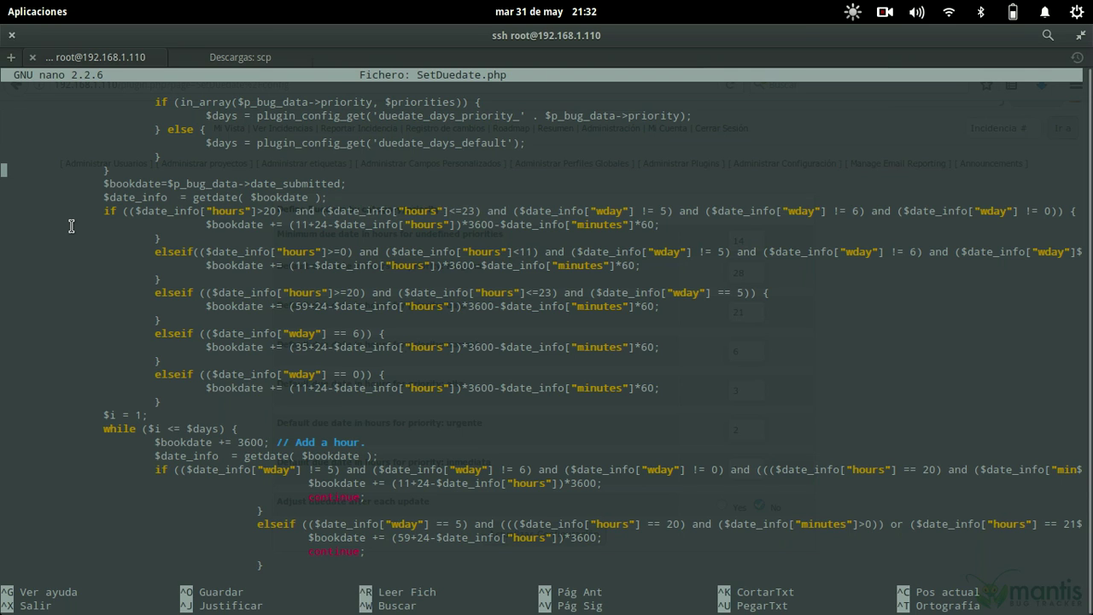
scroll(71, 226, "up", 12)
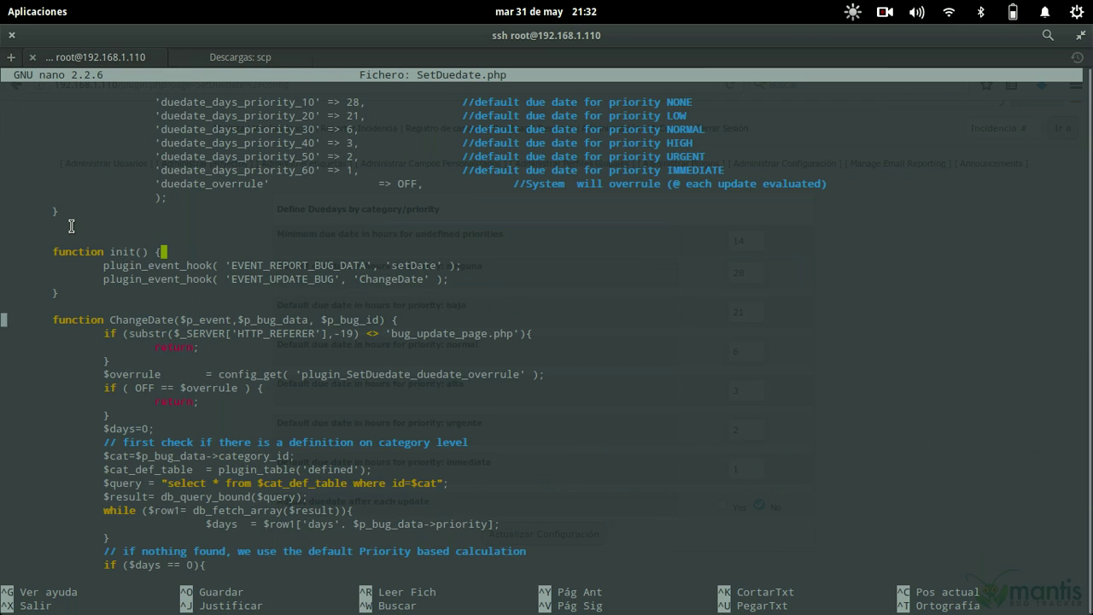
scroll(70, 226, "up", 6)
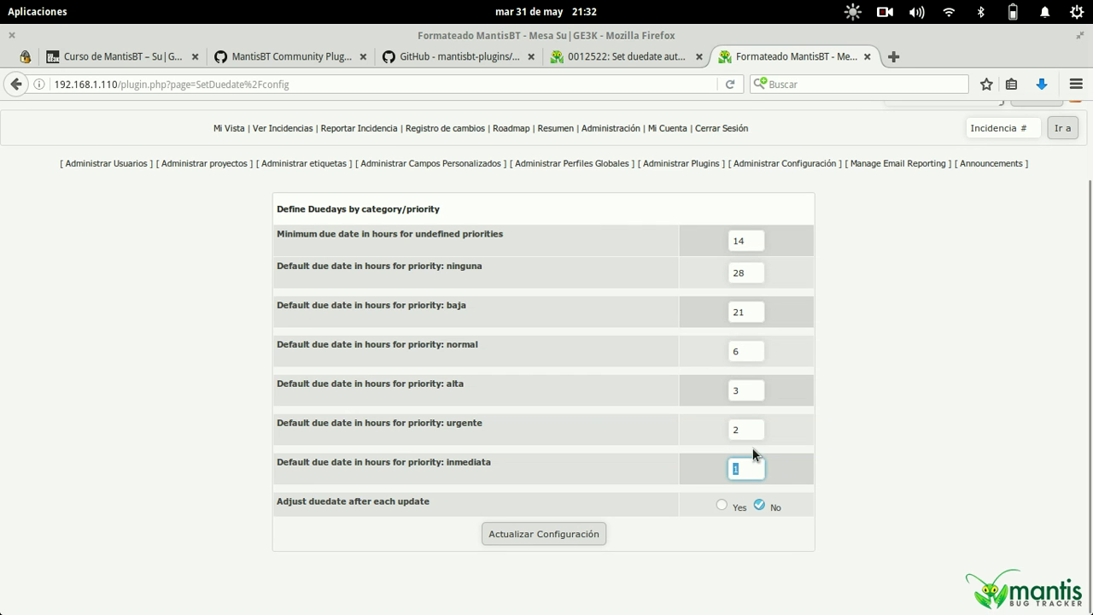
- Change baja from 21 to 12, ninguna from 28 to 24, and the minimum from 14 to 48 hours
left_click(761, 467)
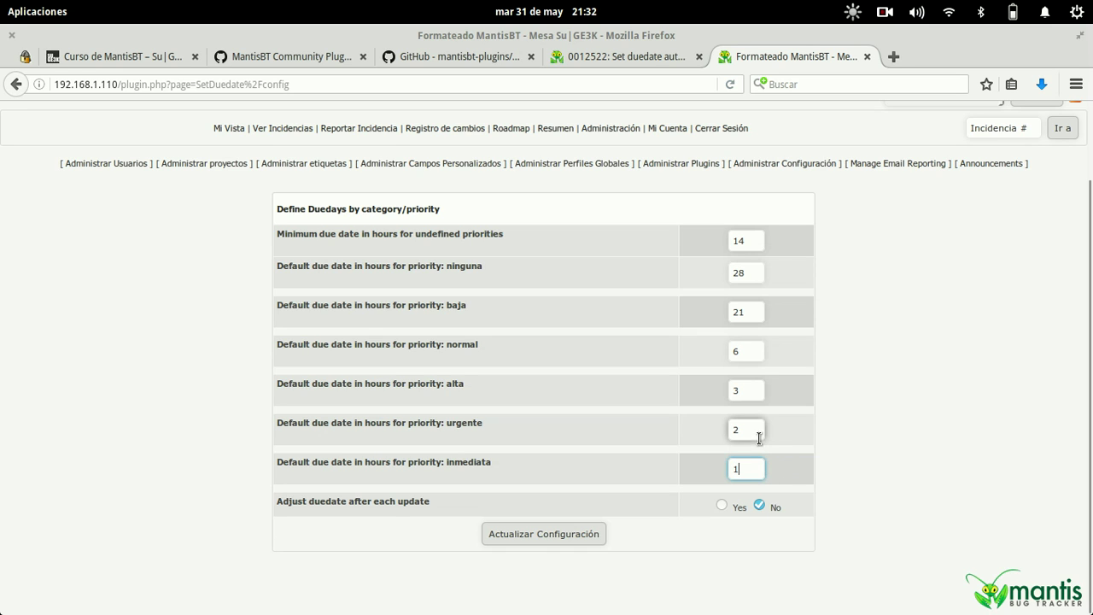
left_click(757, 431)
left_click(752, 310)
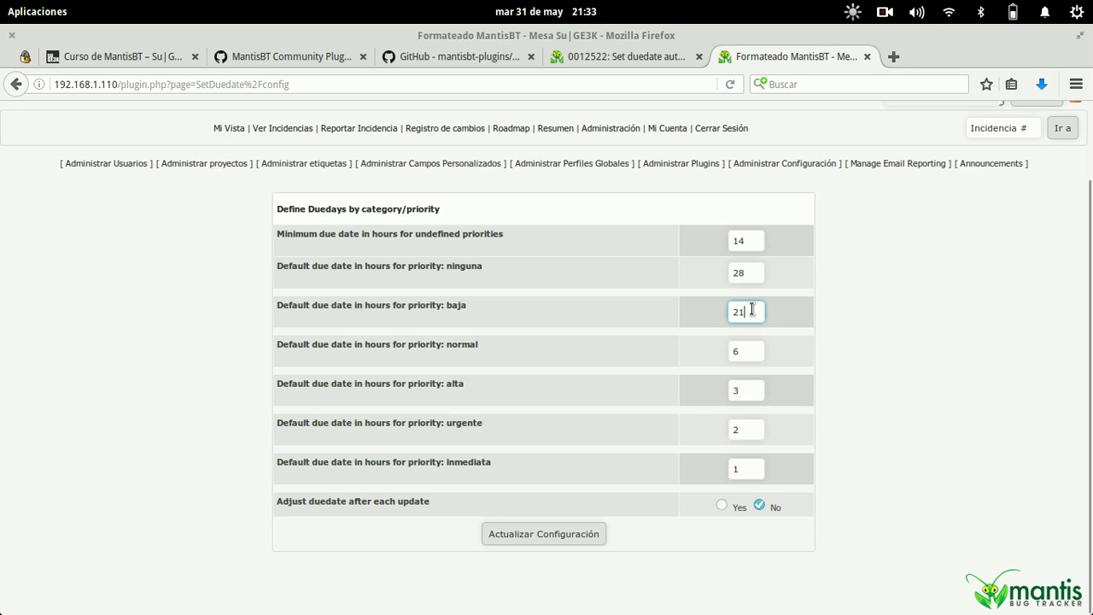
double_click(752, 310)
type("12")
double_click(758, 275)
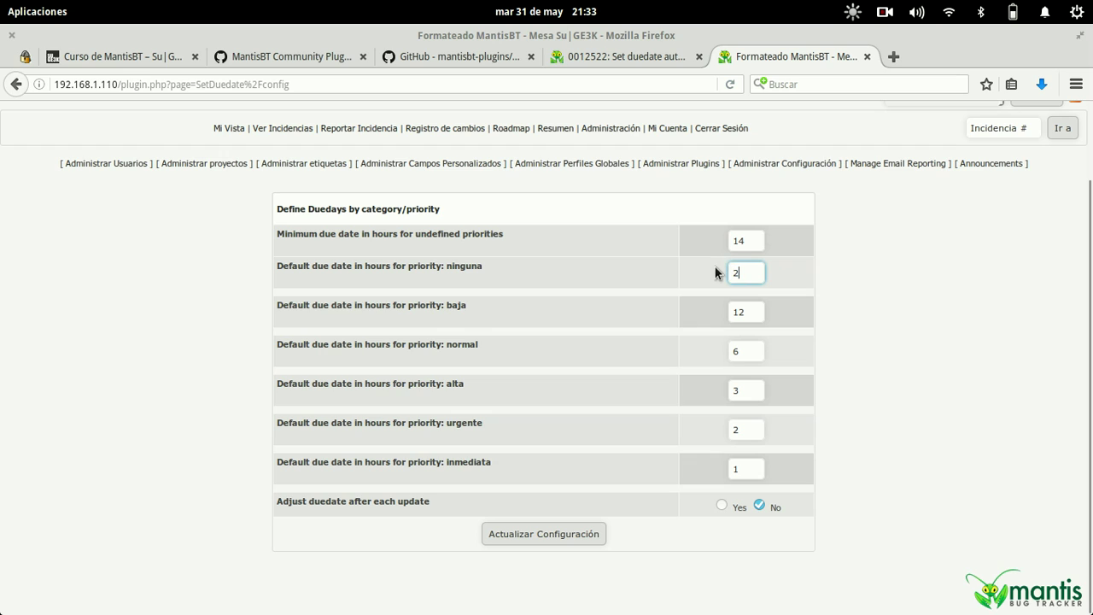
type("24")
double_click(758, 241)
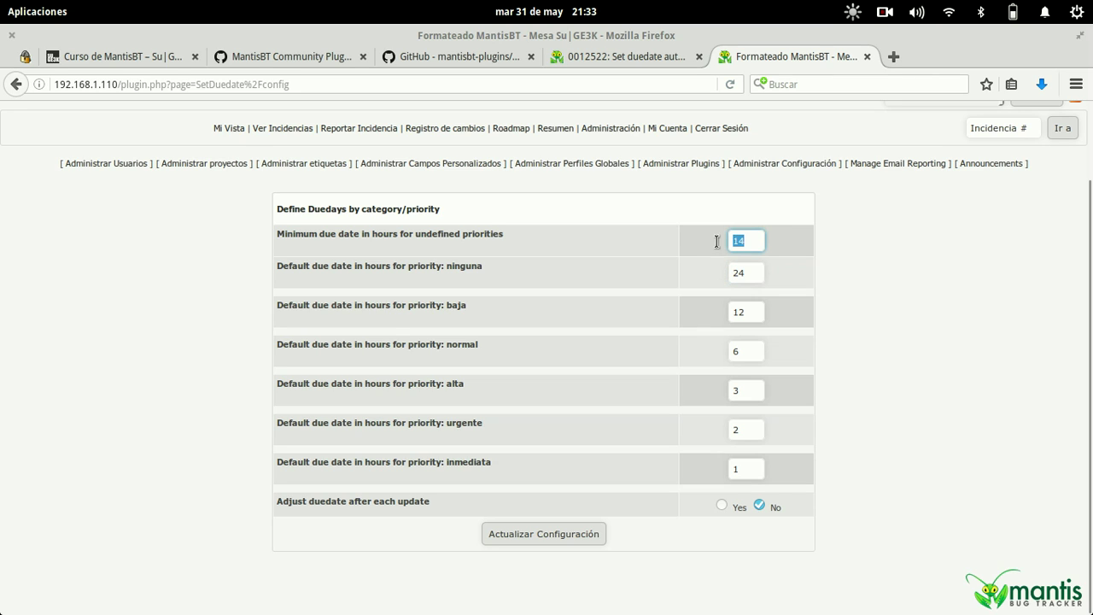
type("48")
left_click_drag(331, 502, 443, 501)
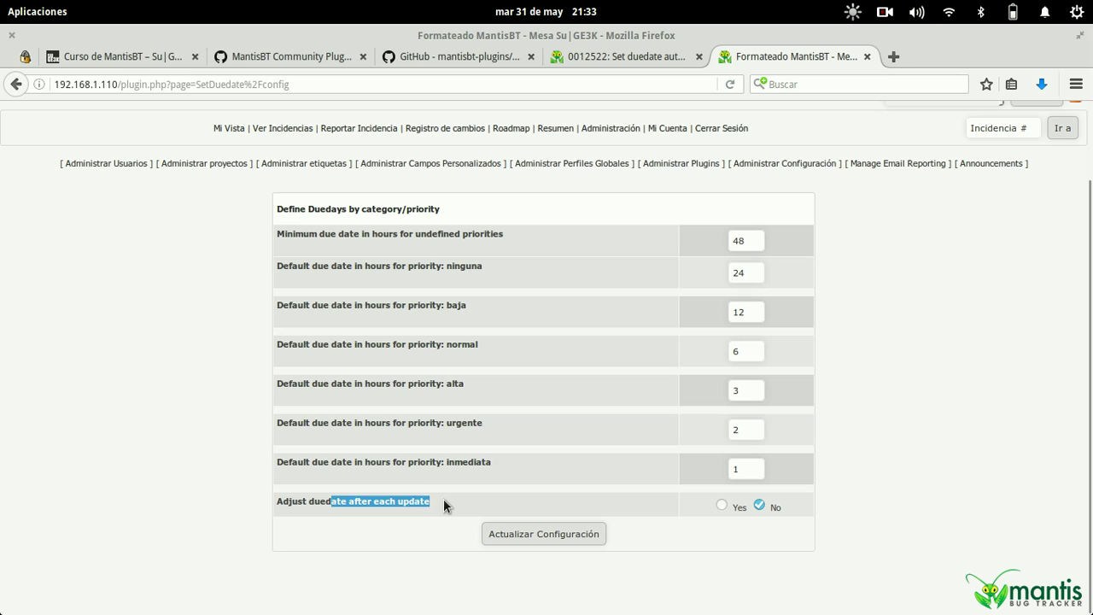
left_click(443, 501)
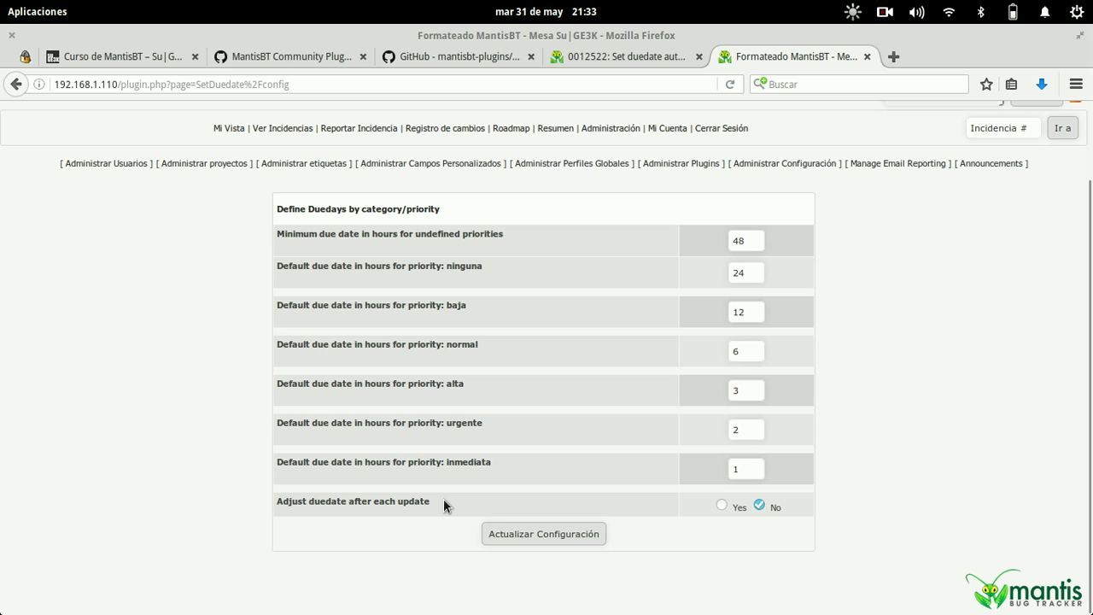
- Save the due-date settings and set the current project to Todos los proyectos
left_click(518, 530)
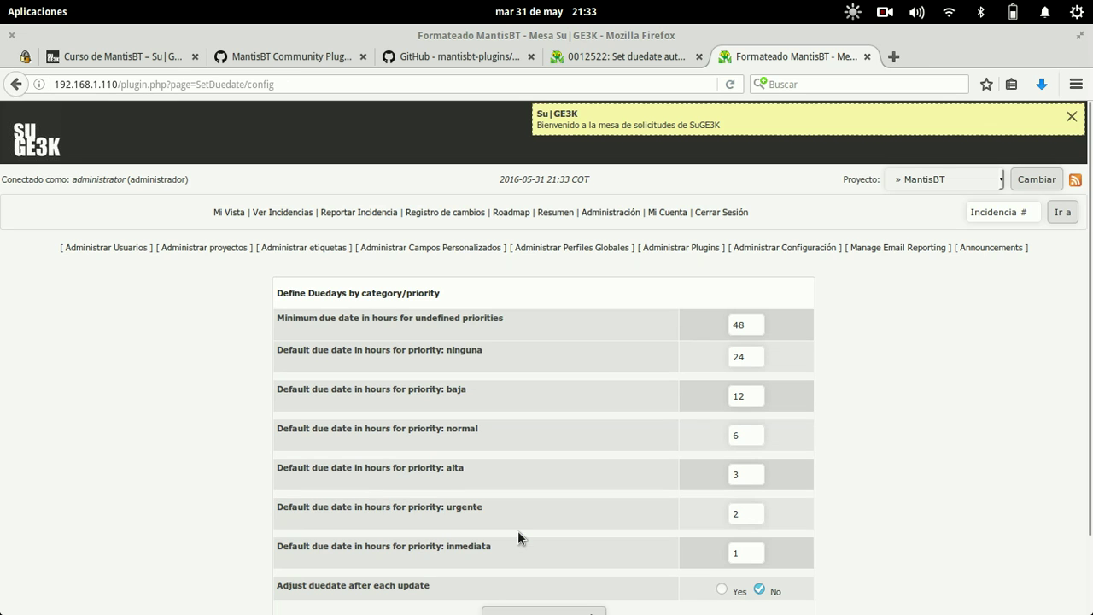
scroll(159, 404, "down", 2)
scroll(159, 404, "up", 2)
left_click(925, 177)
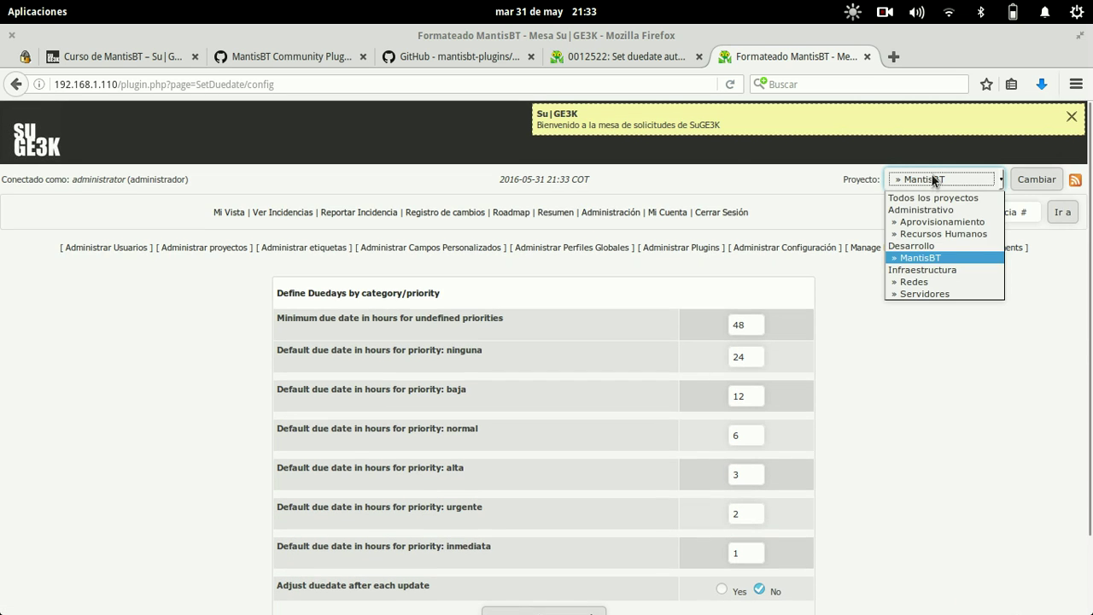
left_click(925, 283)
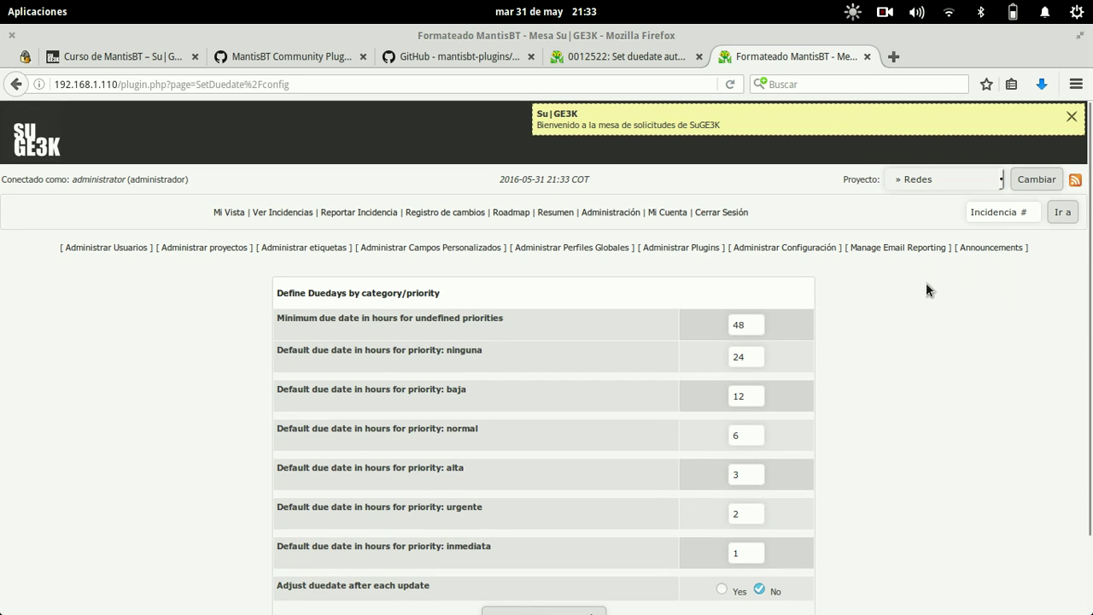
left_click(923, 176)
left_click(918, 223)
left_click(934, 176)
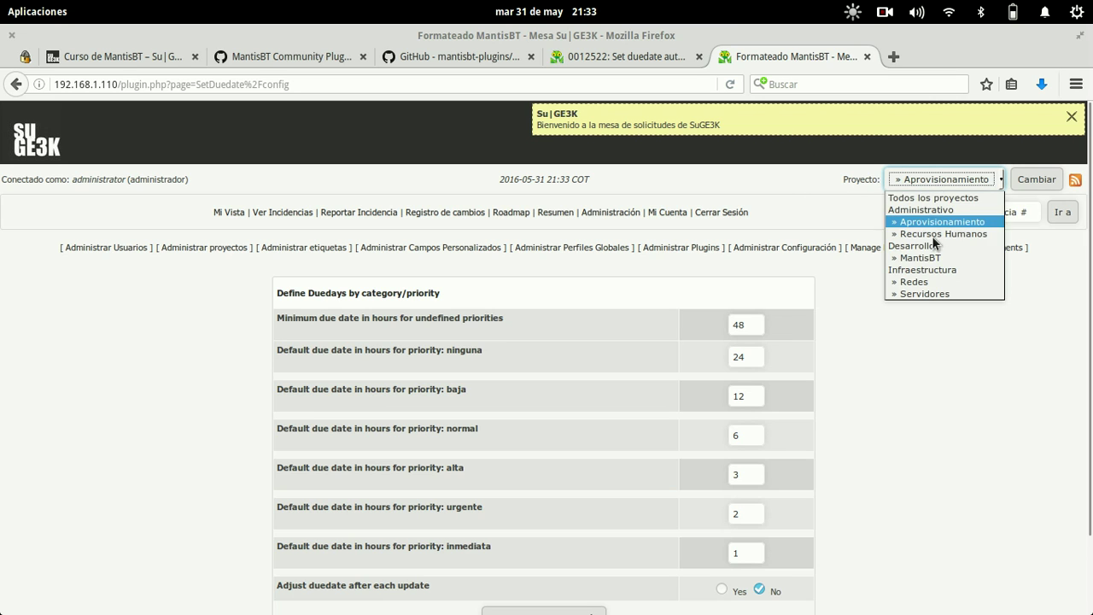
left_click(933, 257)
left_click(939, 178)
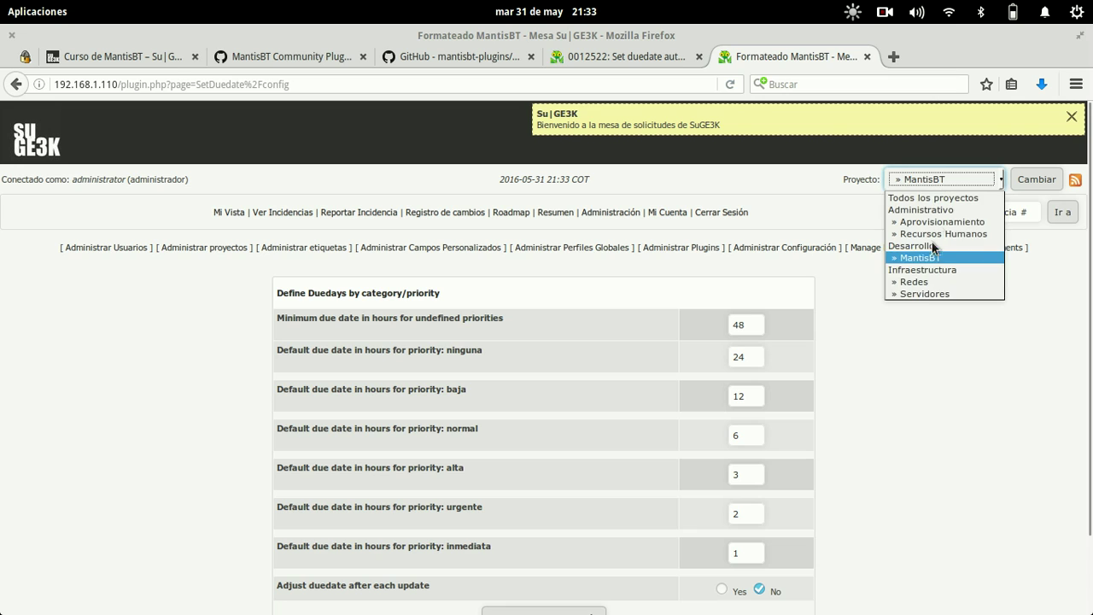
left_click(922, 291)
left_click(922, 190)
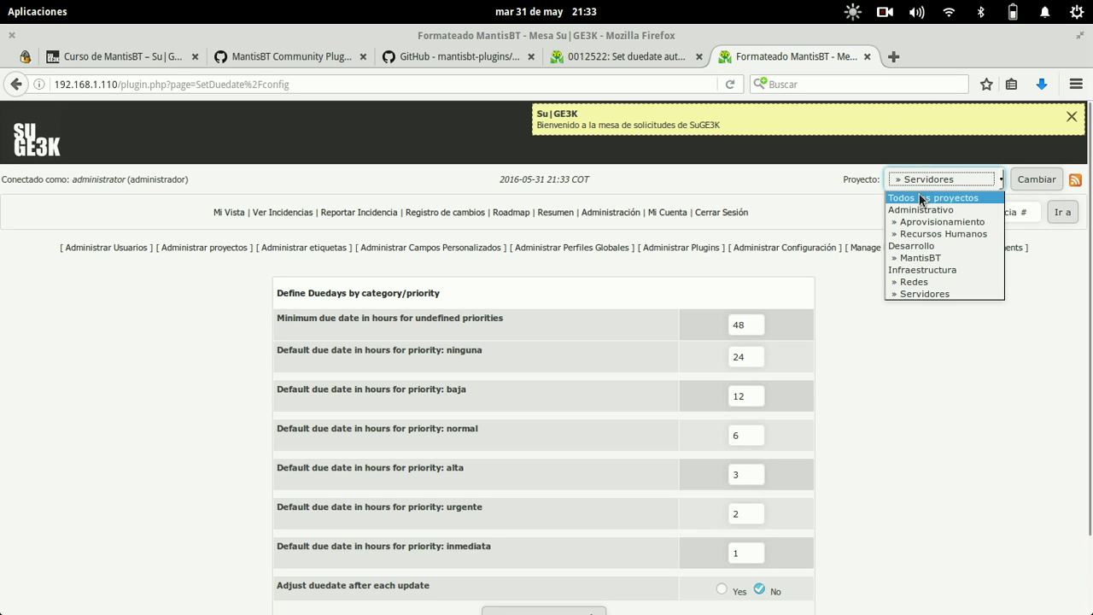
left_click(931, 198)
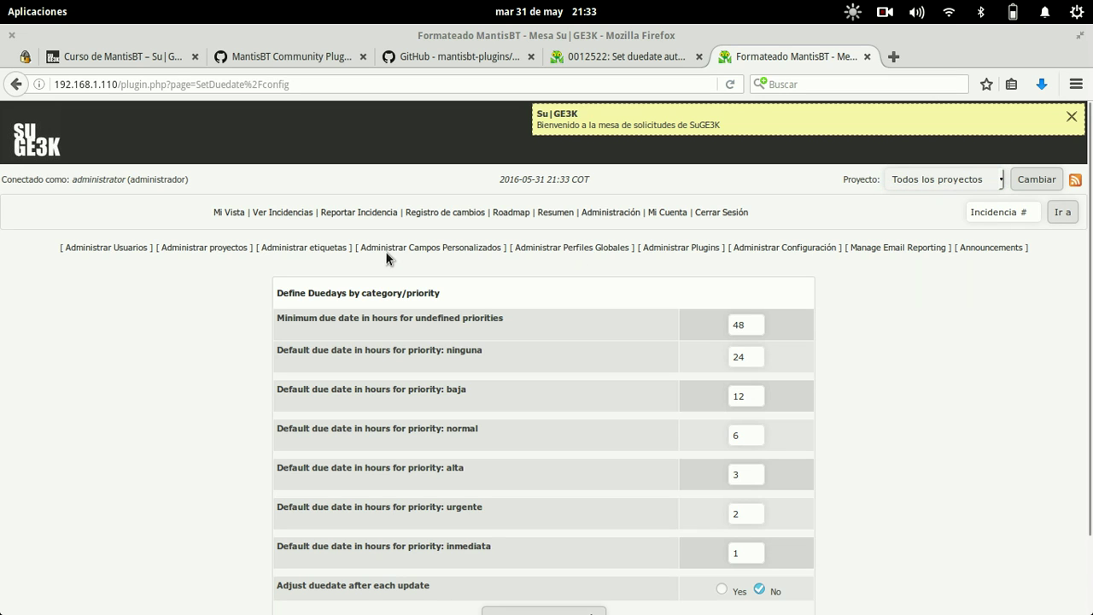
- Go through Mi Vista to Ver Incidencias and scroll to the table of all seven issues
left_click(227, 212)
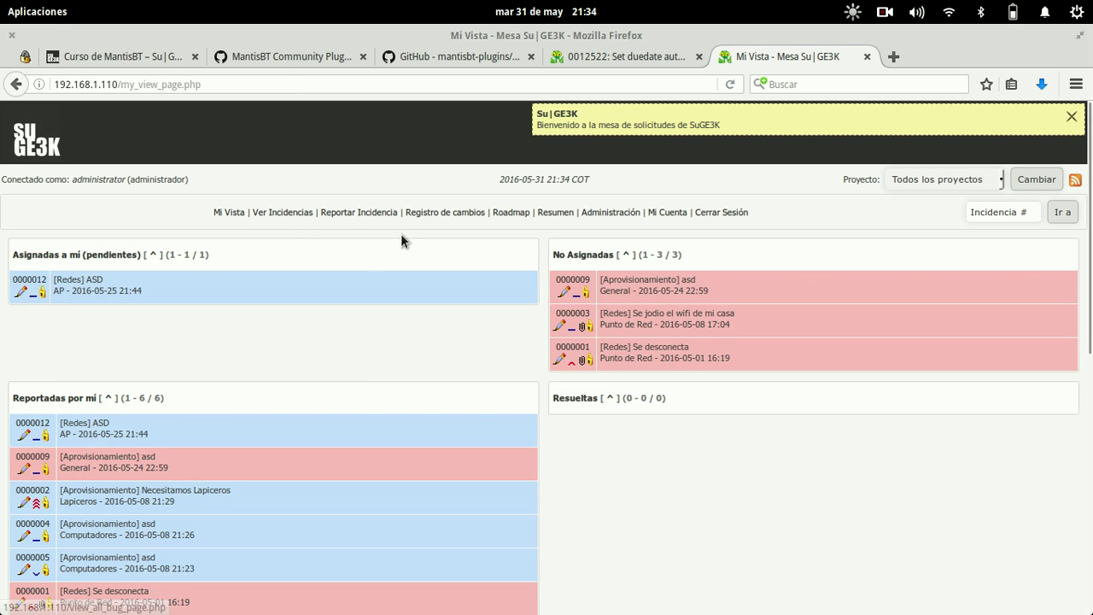
left_click(294, 212)
scroll(671, 402, "down", 3)
scroll(671, 401, "down", 3)
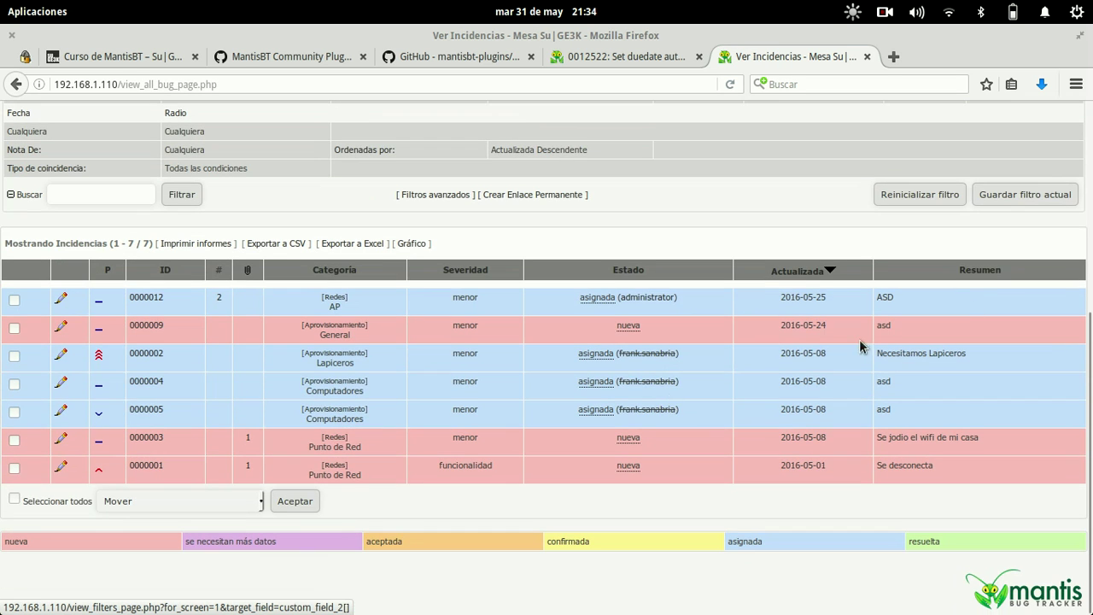
left_click_drag(1039, 255, 1043, 476)
left_click(1043, 475)
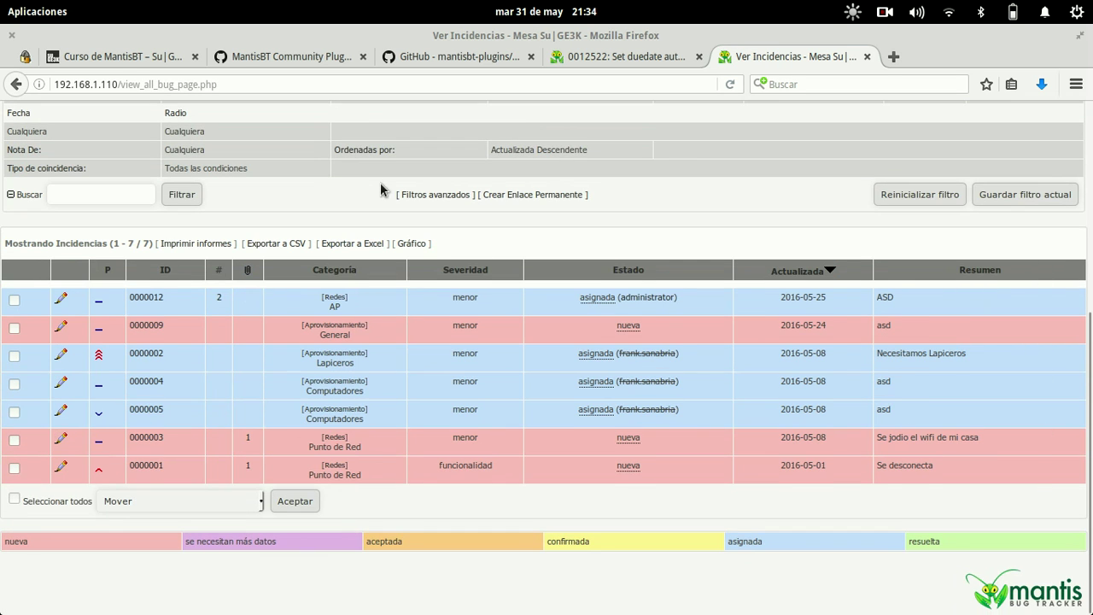
key("super")
- Go up two folders to the web root and open config_defaults_inc.php in nano
left_click(508, 379)
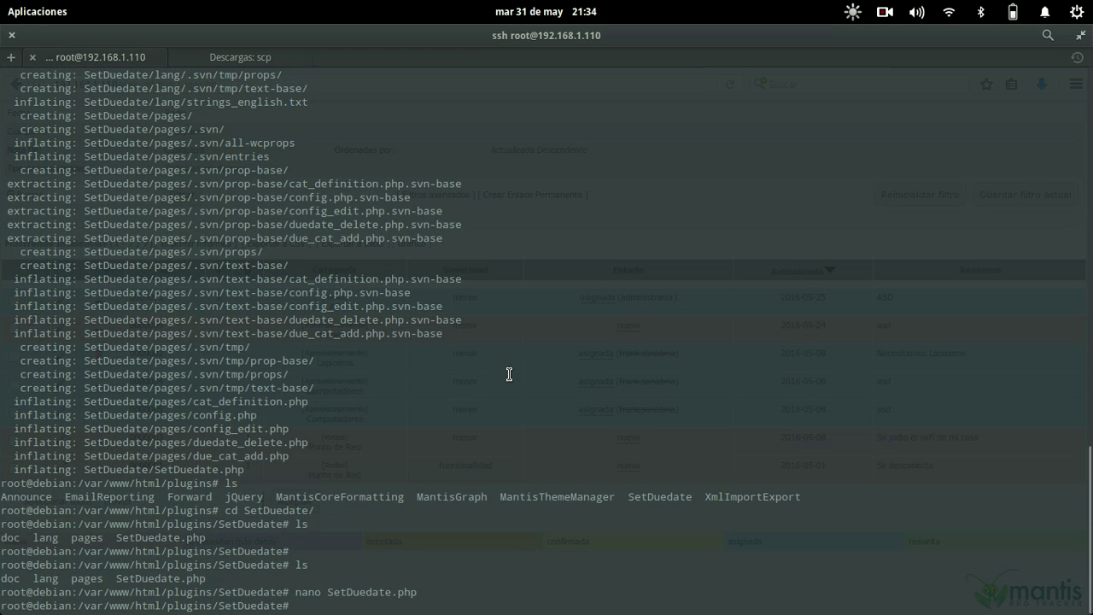
type("cd ..")
key("Return")
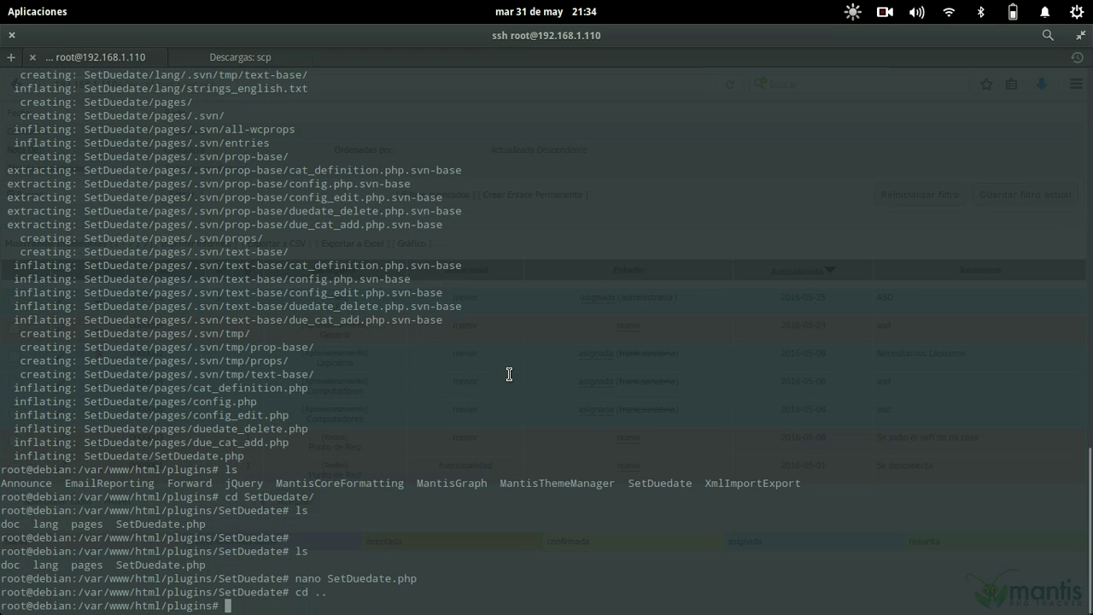
type("cd ..")
key("Return")
type("nano config_")
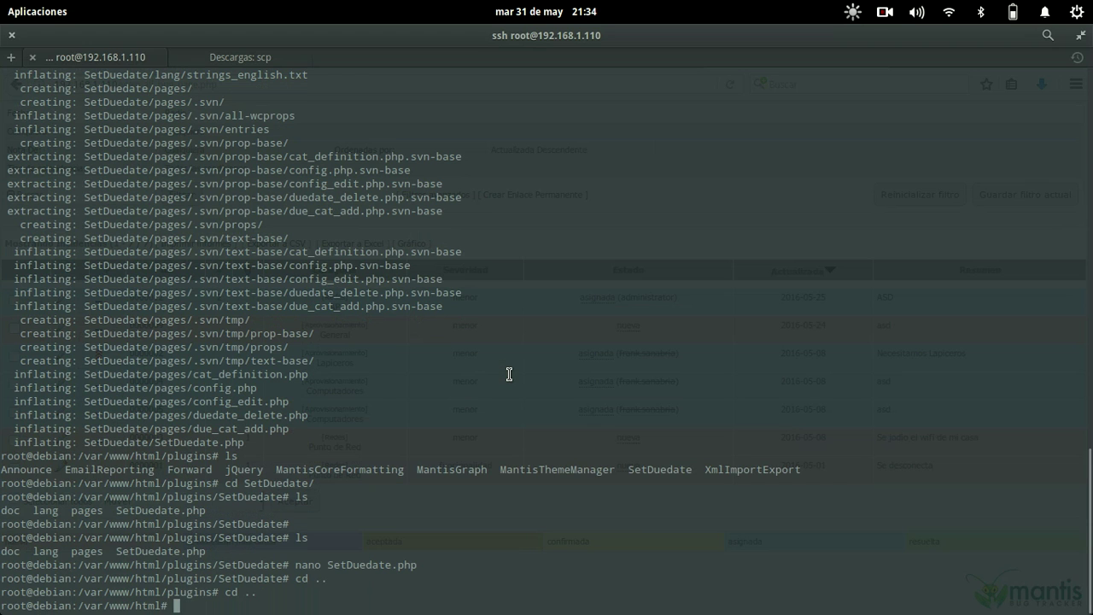
type("d")
key("Tab")
key("Return")
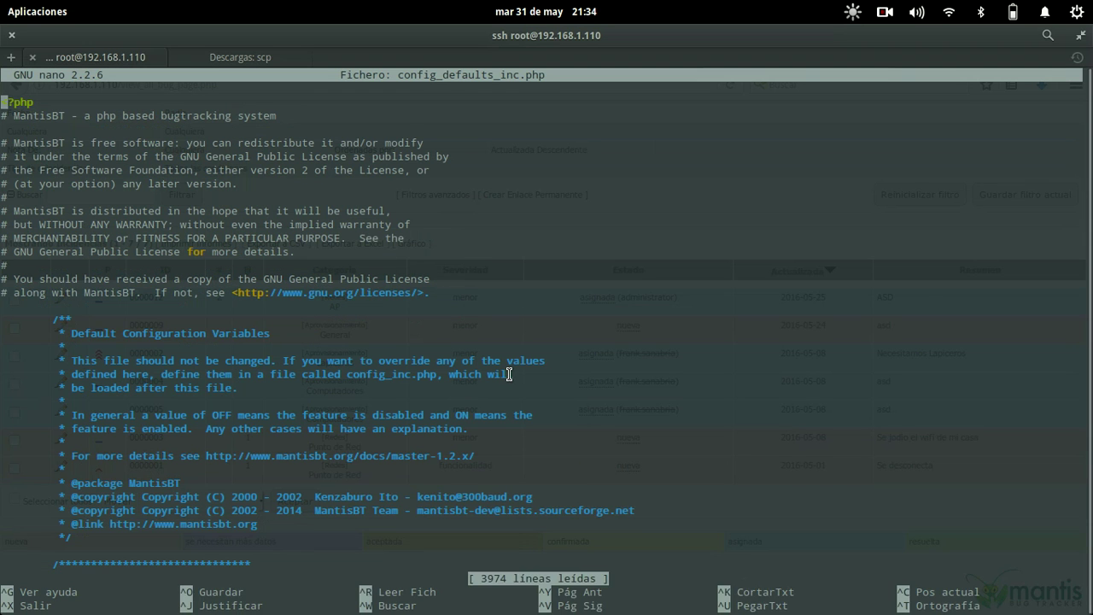
- Search repeatedly for due_Date to reach the update threshold line and start erasing NOBODY
key("ctrl+w")
type("due_D")
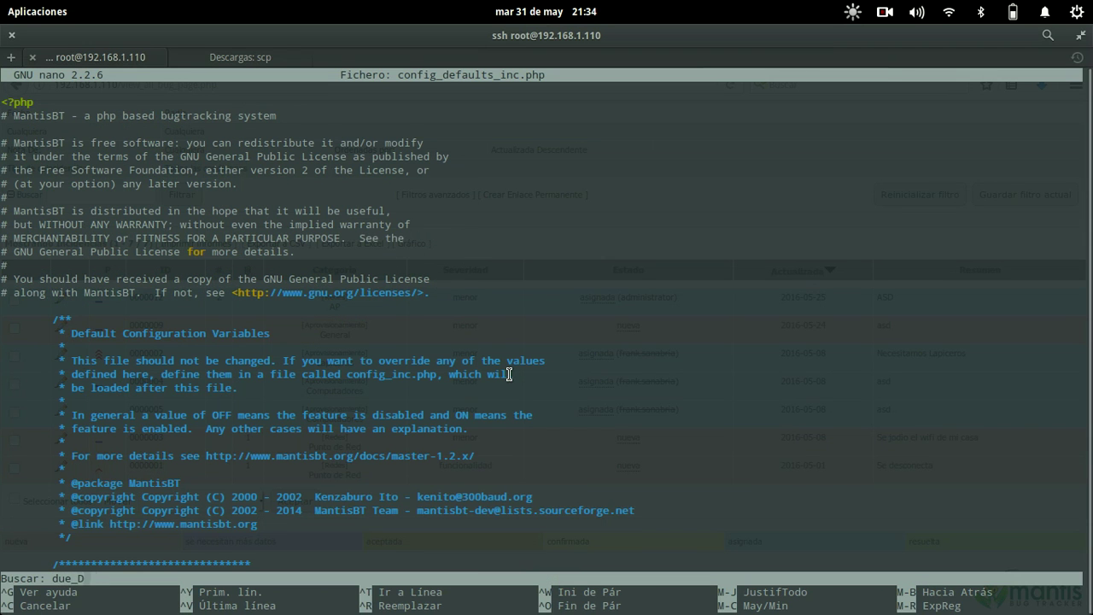
type("ate")
key("Return")
key("ctrl+w")
key("Return")
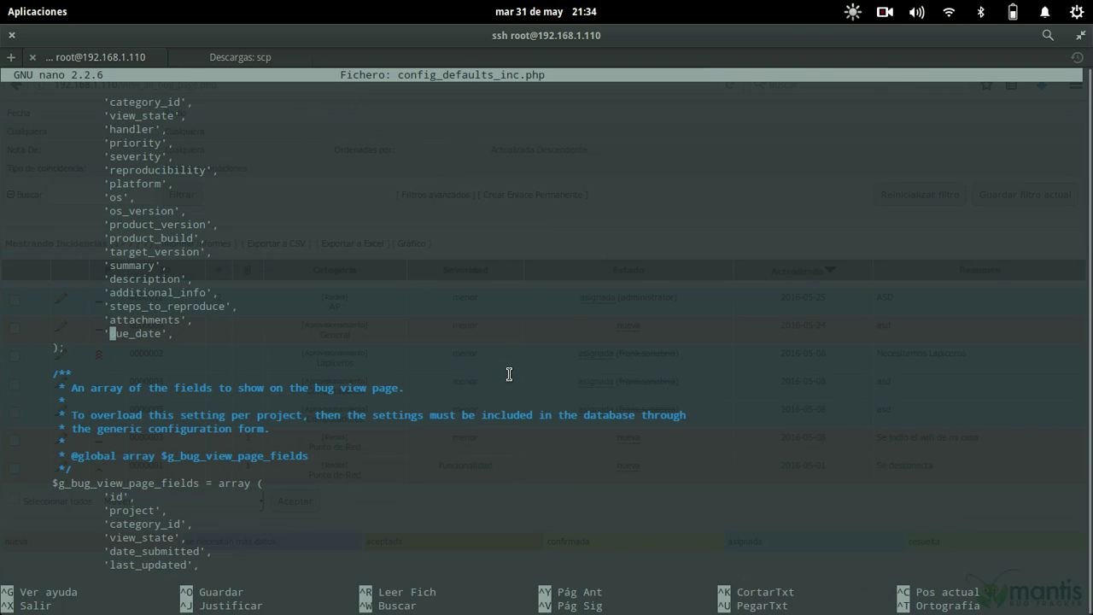
key("ctrl+w")
key("Return")
key("ctrl+w")
key("Return")
key("ctrl+w")
key("Return")
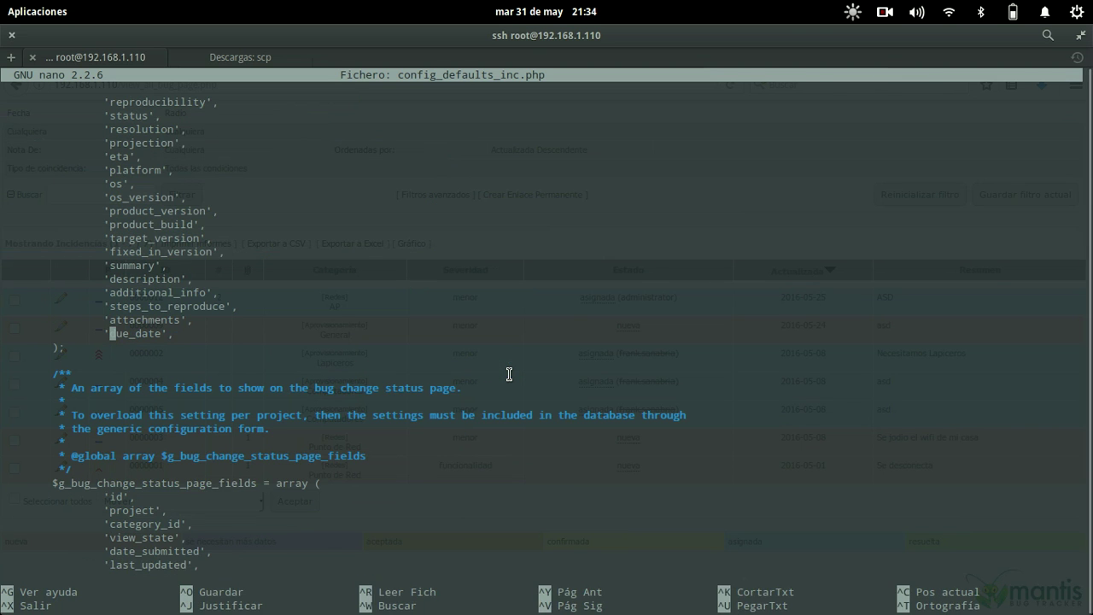
key("ctrl+w")
key("Return")
key("ctrl+w")
key("Return")
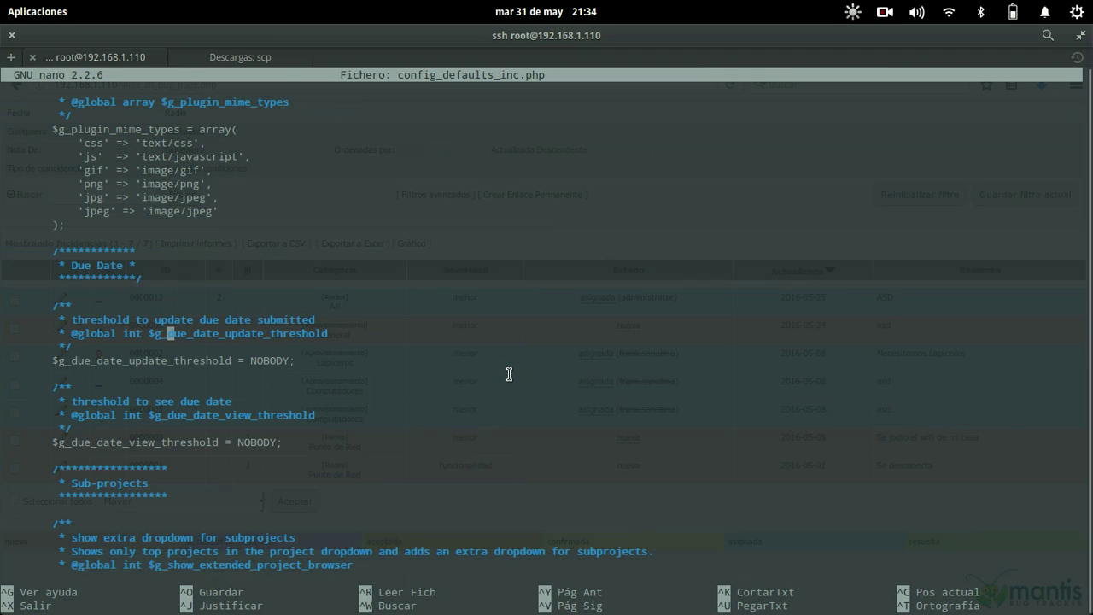
key("Down")
key("Down")
key("BackSpace")
key("BackSpace")
key("BackSpace")
key("BackSpace")
key("BackSpace")
key("BackSpace")
key("BackSpace")
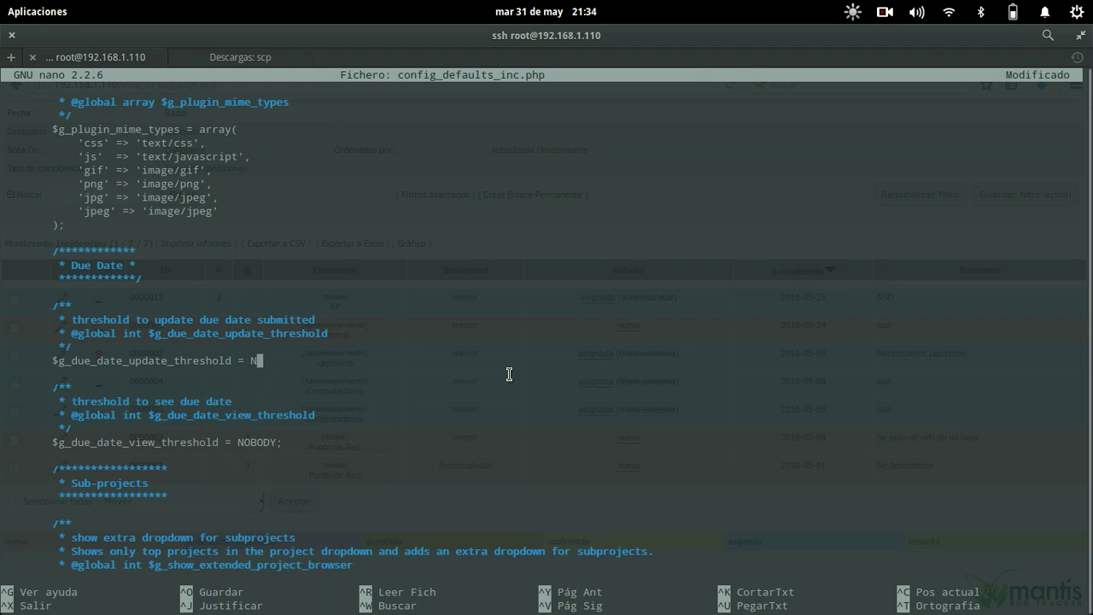
- Enter DEVELOPER; as the due date update threshold, then search the config for INFORMER and DEVELOPER
type("DEVELOPER;")
key("Down")
key("Down")
key("Down")
key("Down")
key("Down")
key("Down")
key("BackSpace")
key("BackSpace")
key("BackSpace")
key("BackSpace")
key("BackSpace")
key("BackSpace")
key("BackSpace")
key("ctrl+w")
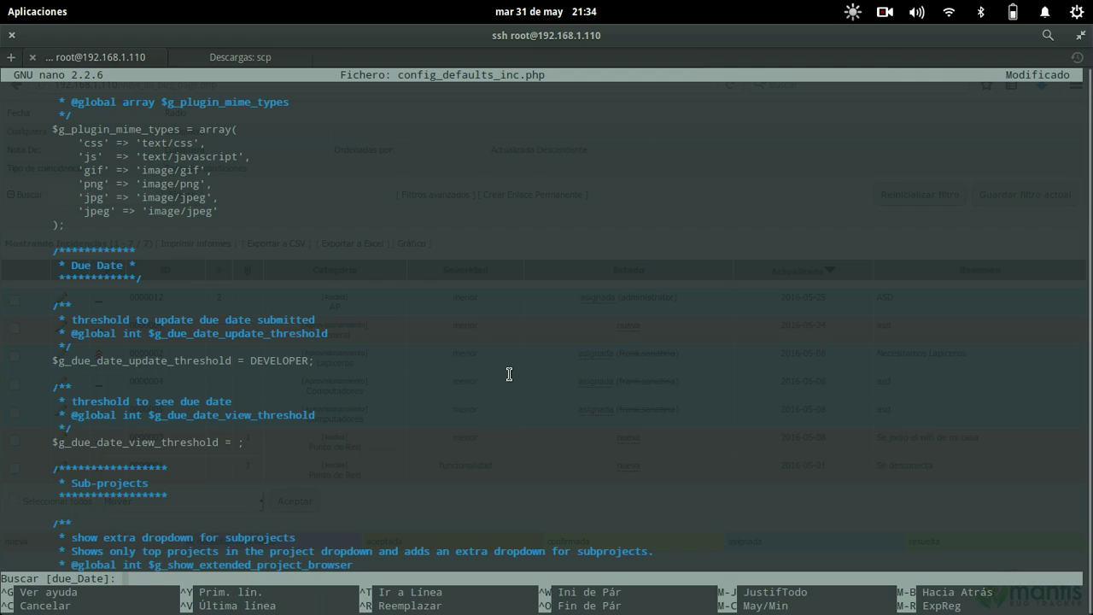
type("INFORMER")
key("Return")
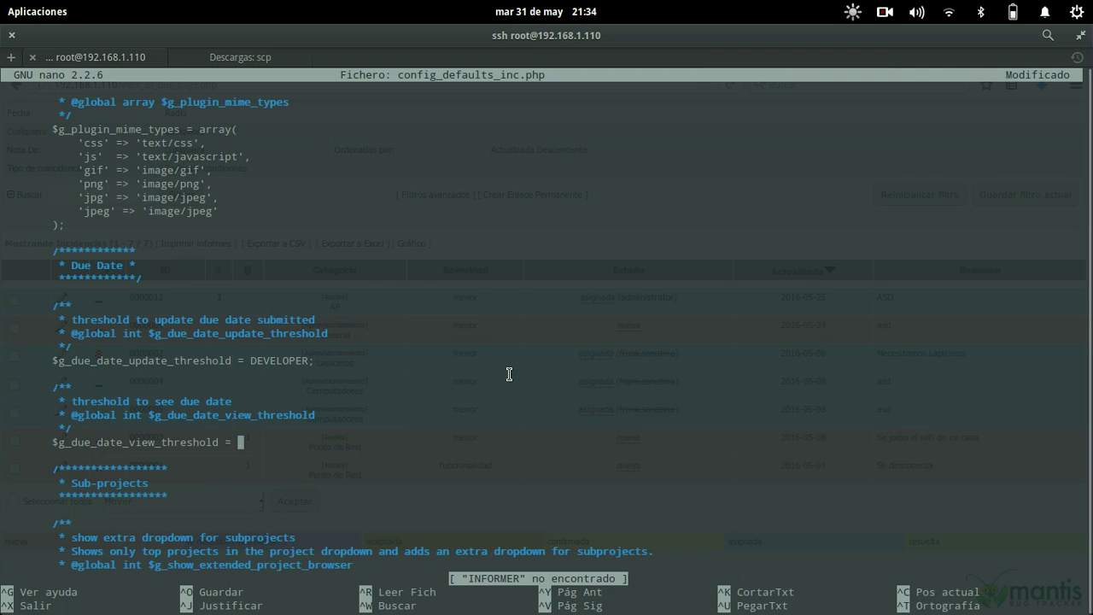
key("ctrl+w")
type("DEVELOPER")
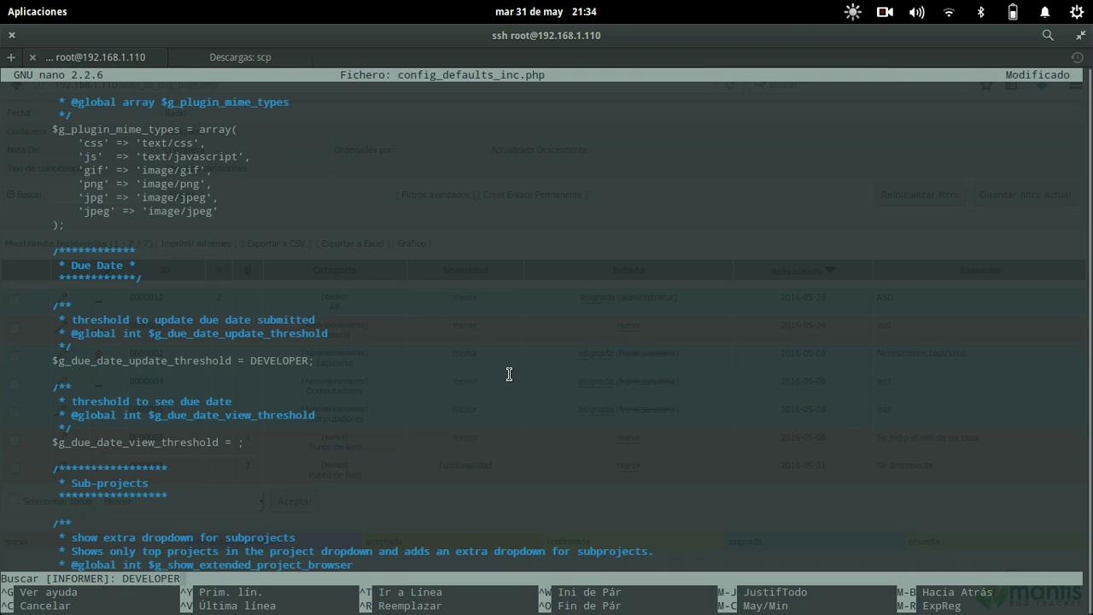
key("Return")
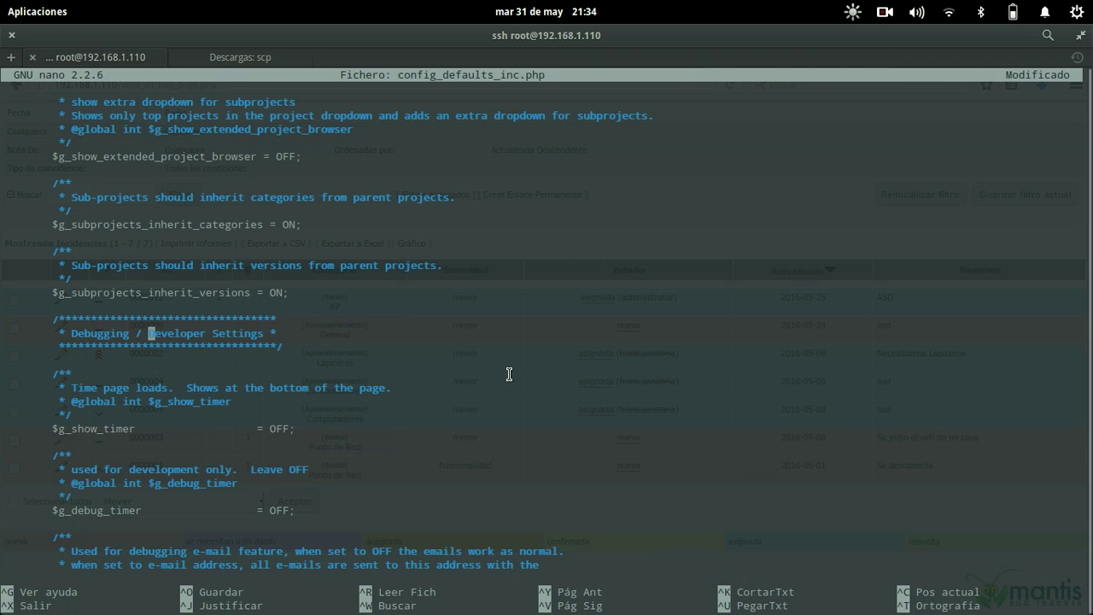
- Step through the DEVELOPER matches, then search 'due date' to return to the Due Date section
key("ctrl+w")
key("Return")
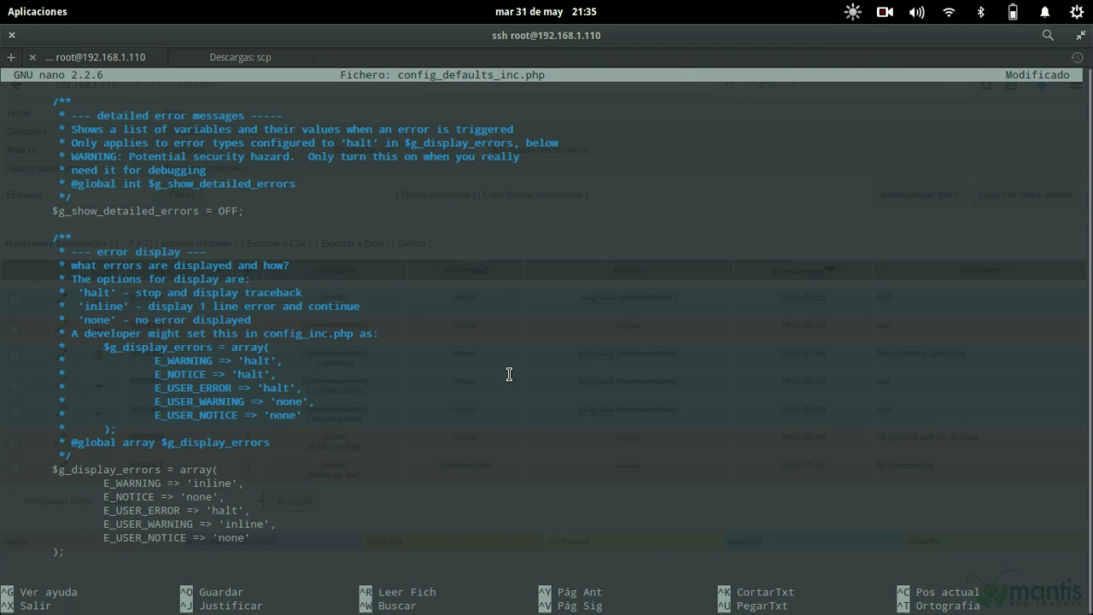
key("ctrl+w")
key("Return")
key("ctrl+w")
key("Return")
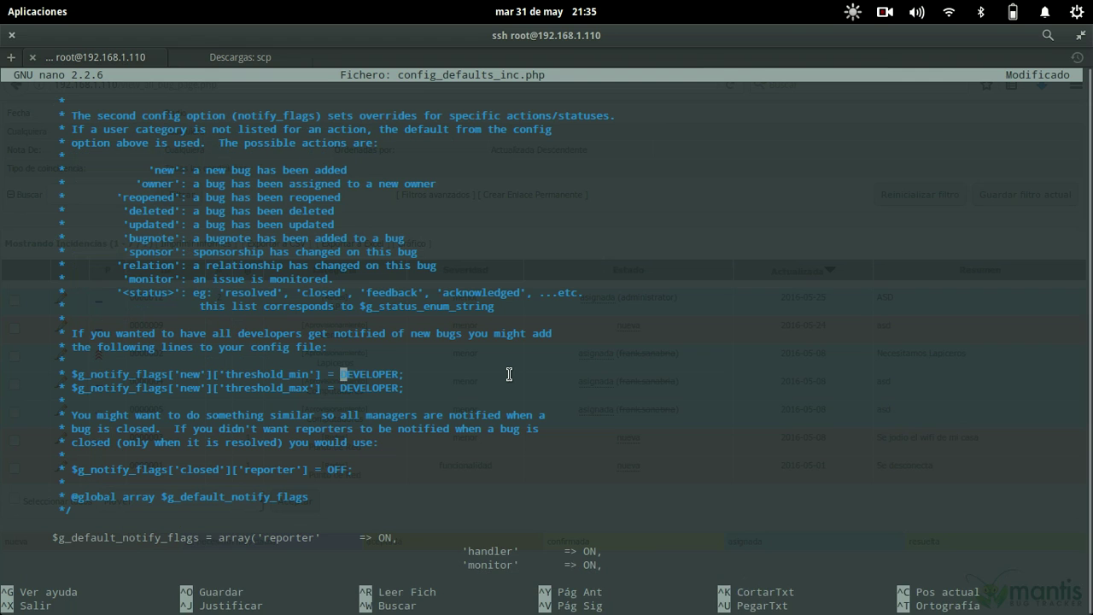
key("ctrl+w")
key("Return")
key("ctrl+w")
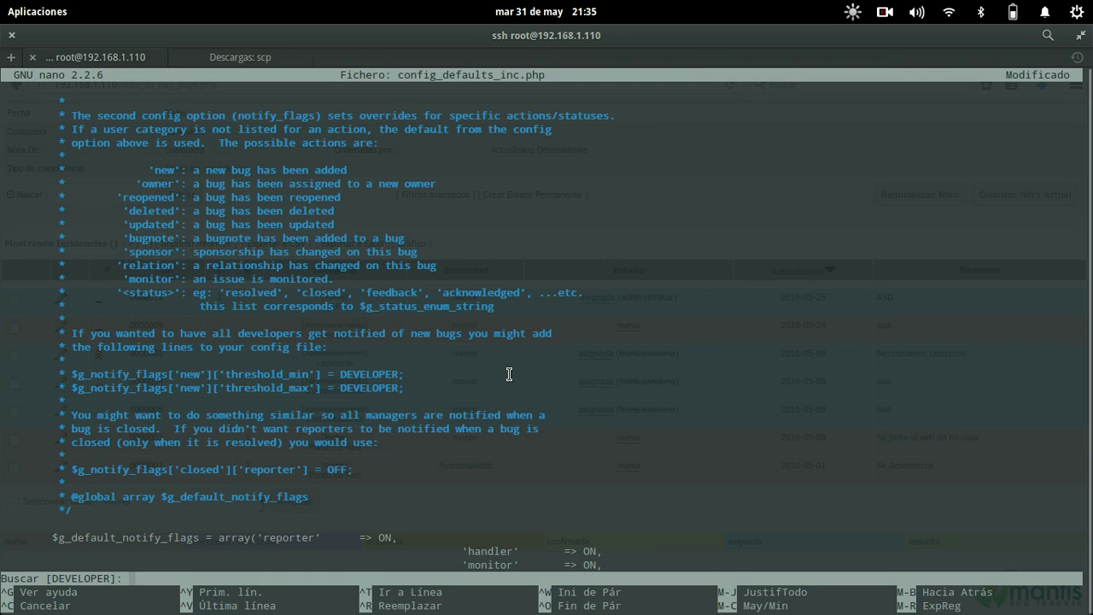
key("Return")
key("ctrl+w")
type("due date")
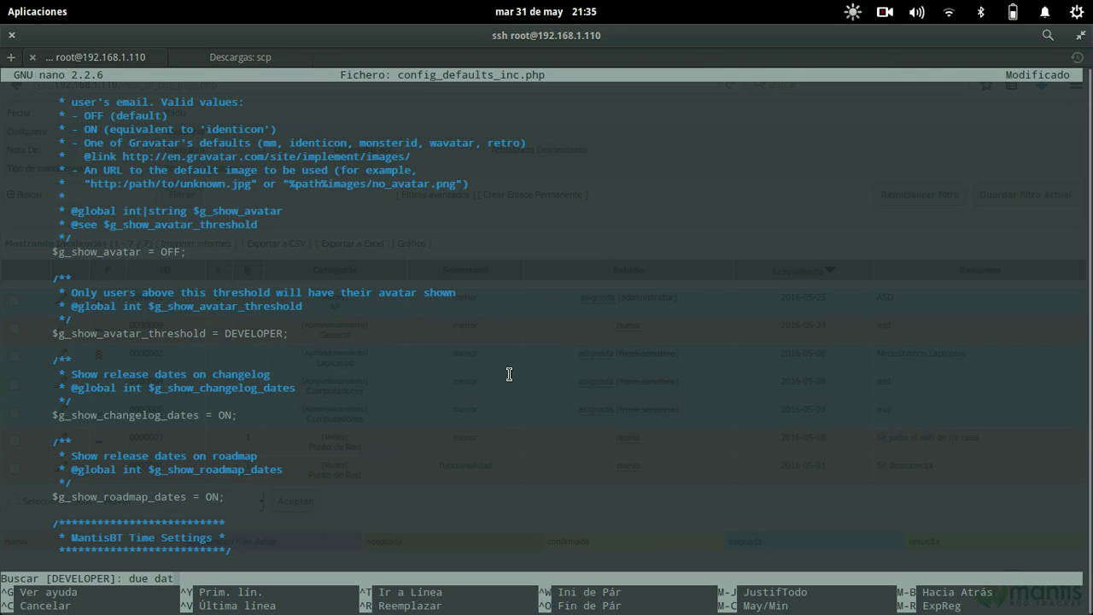
key("Return")
- Set the due date view threshold to REPORTER, save config_defaults_inc.php, and return to the browser
key("Down")
key("Down")
key("Down")
key("Down")
key("Down")
key("Down")
key("Down")
key("Down")
key("Down")
key("Down")
key("Down")
key("Down")
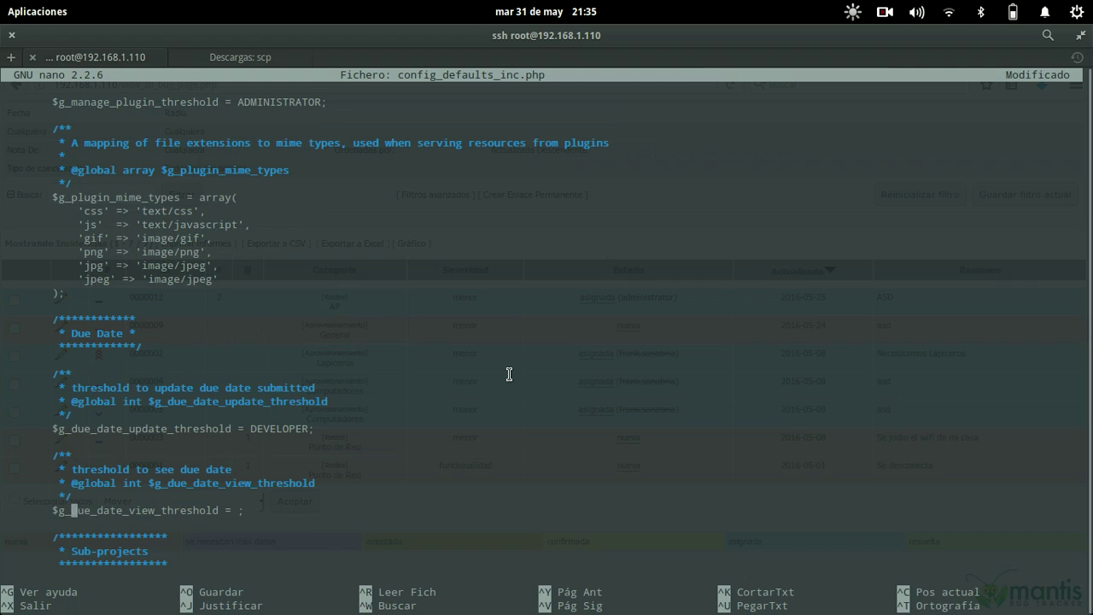
key("End")
key("BackSpace")
type("reporter;")
key("BackSpace")
key("BackSpace")
key("BackSpace")
key("BackSpace")
key("BackSpace")
key("BackSpace")
key("BackSpace")
key("BackSpace")
key("BackSpace")
type("REPORTER")
key("ctrl+o")
key("Return")
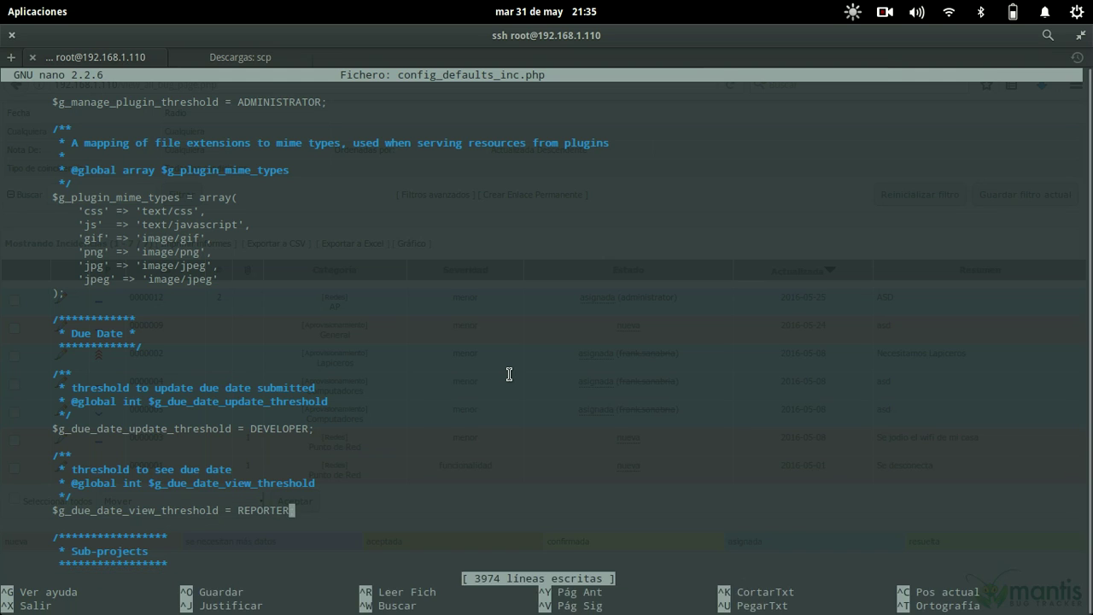
key("alt+Tab")
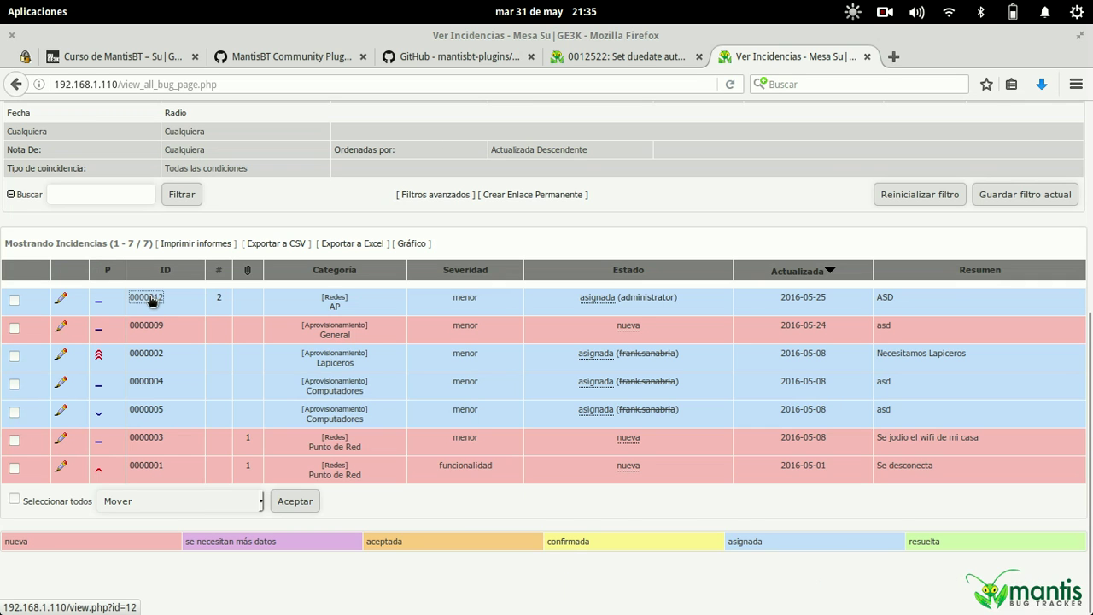
- Open issue 0000012's edit form and check its new Fecha límite due date field
left_click(147, 297)
scroll(309, 395, "down", 8)
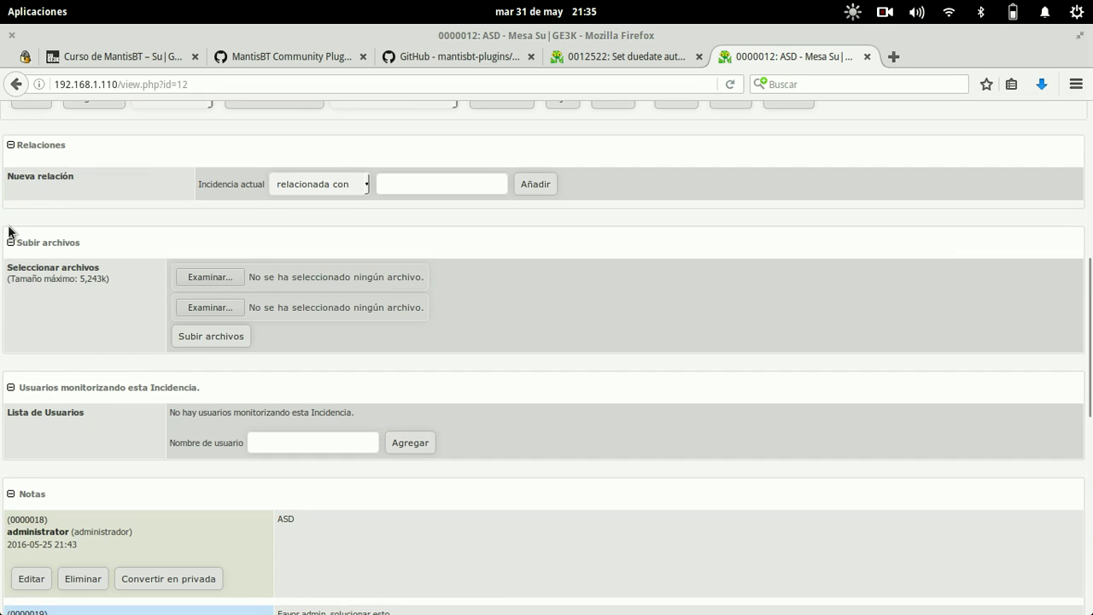
scroll(17, 243, "up", 4)
left_click(32, 279)
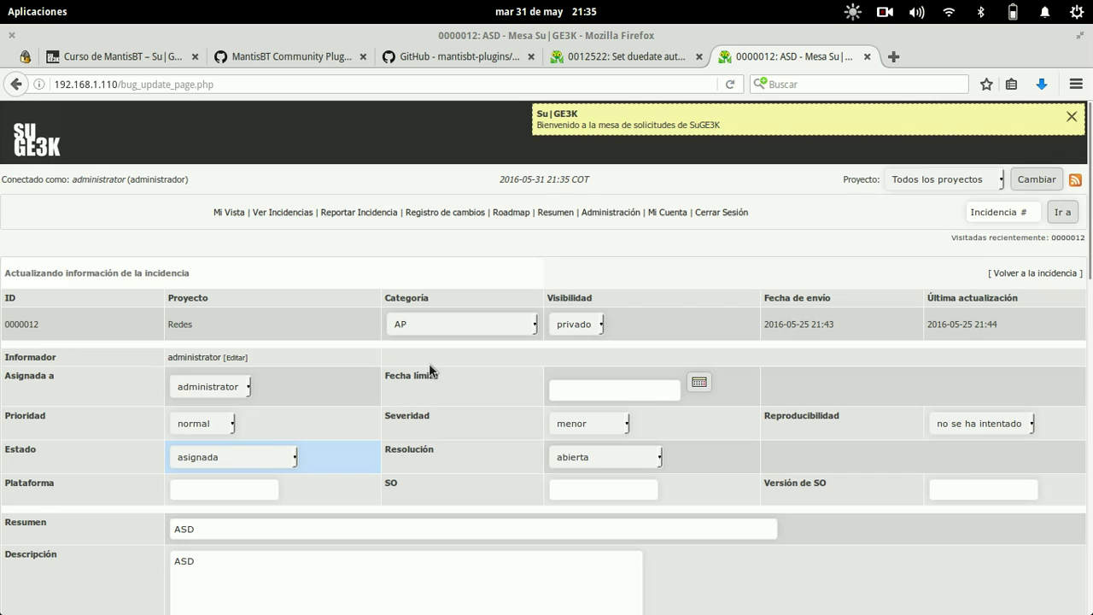
left_click(660, 390)
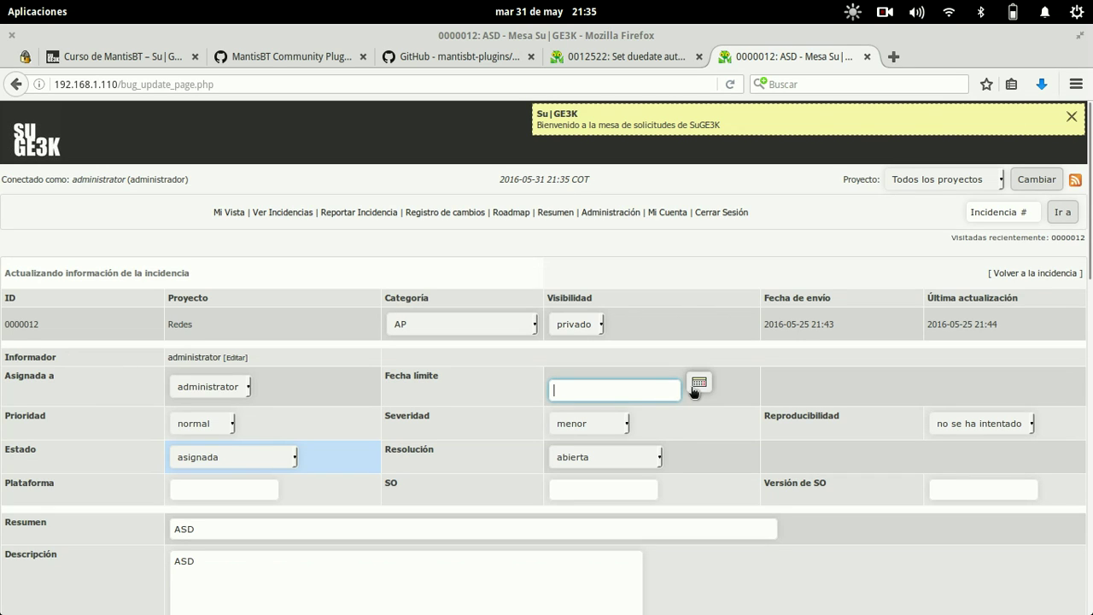
- Start reporting a new issue and bring up the project choices
left_click(232, 211)
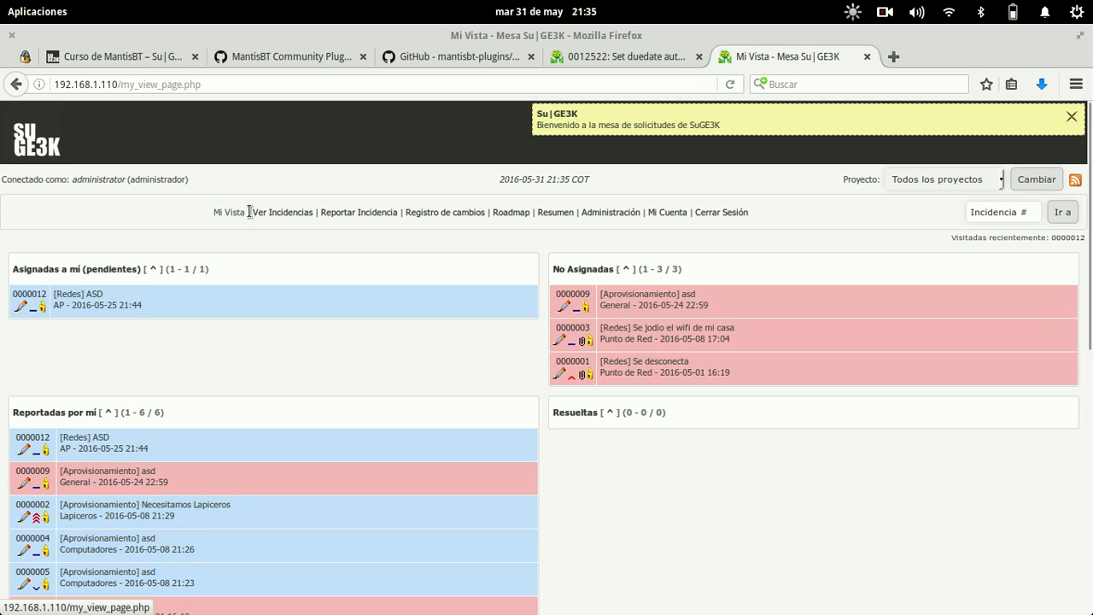
left_click(387, 213)
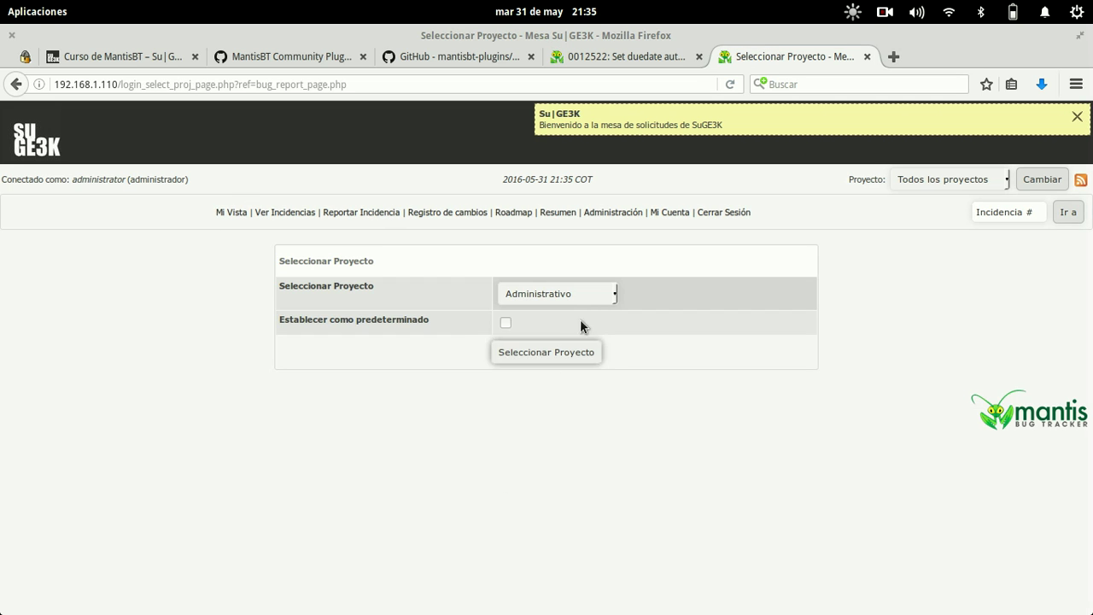
left_click(601, 297)
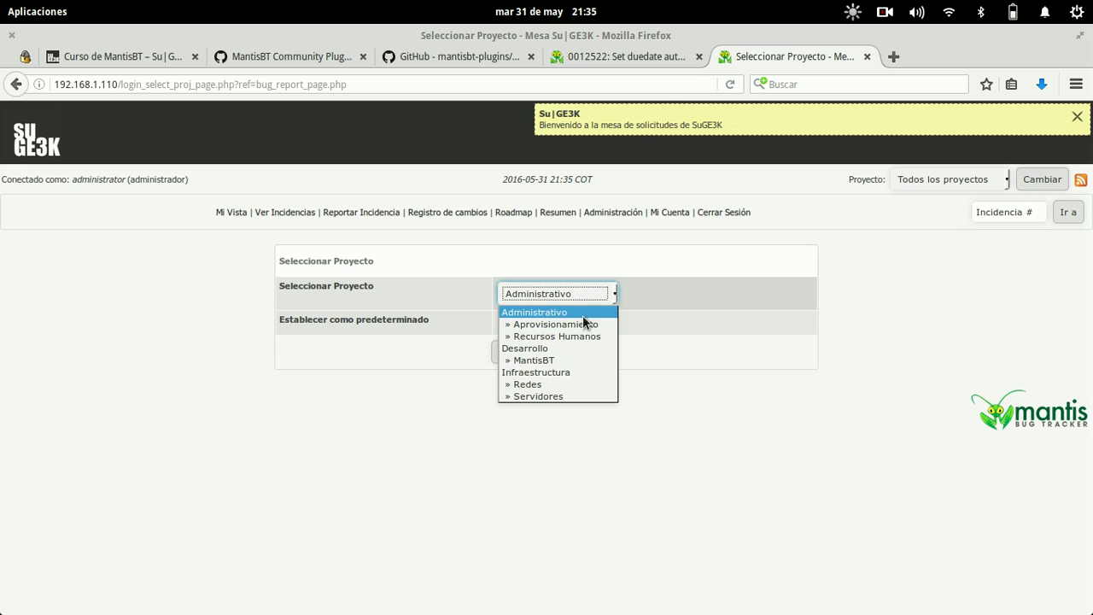
- Report in Aprovisionamiento with category Computadores, priority inmediata, assigned to administrator
left_click(555, 325)
left_click(520, 352)
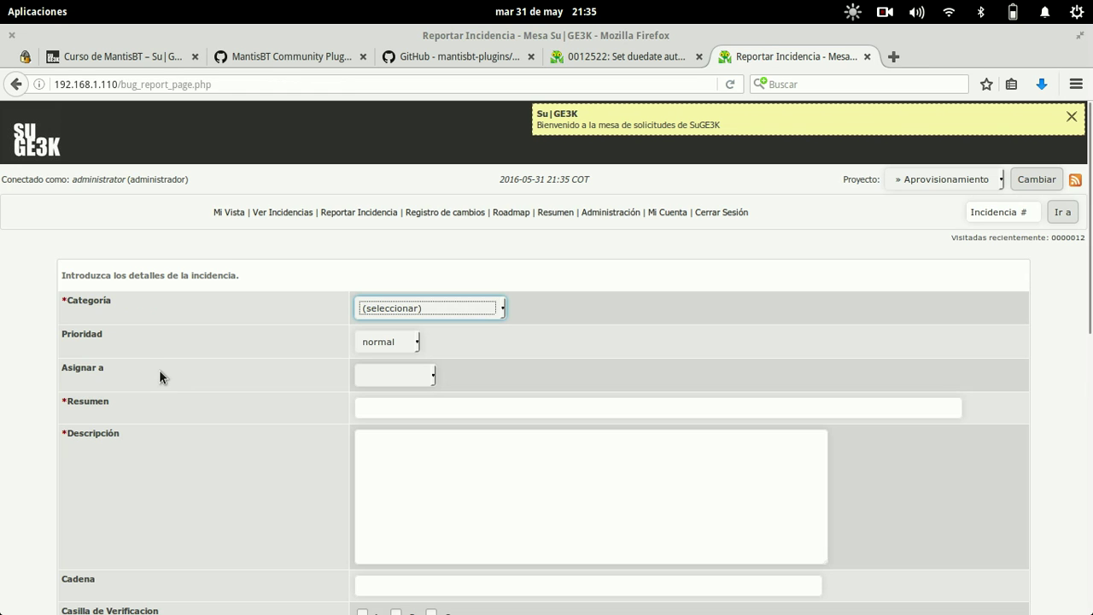
scroll(158, 370, "down", 1)
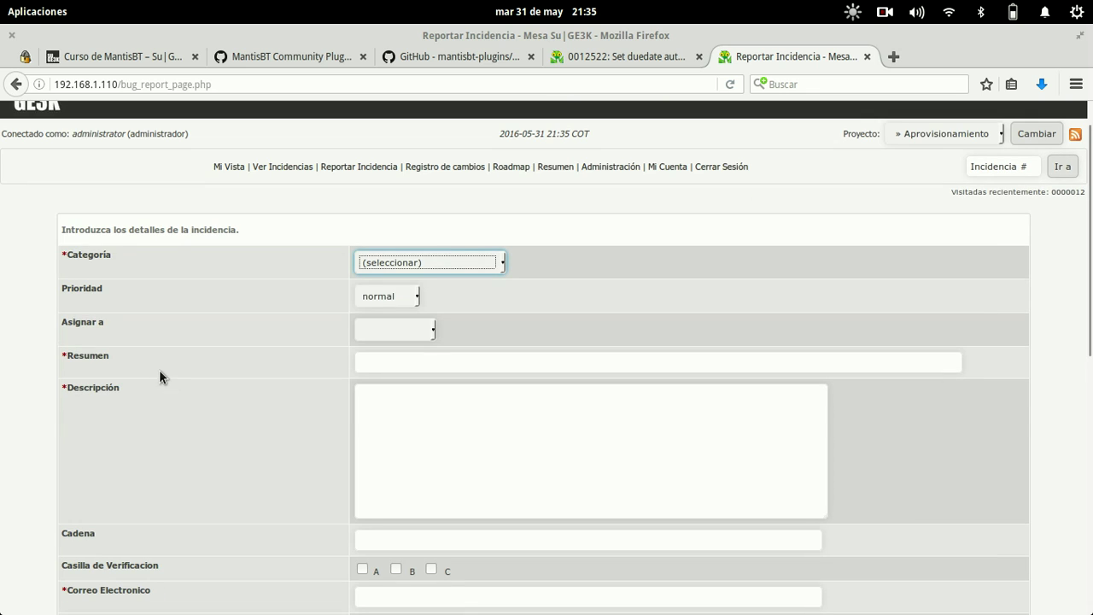
left_click(444, 255)
left_click(398, 293)
left_click(391, 296)
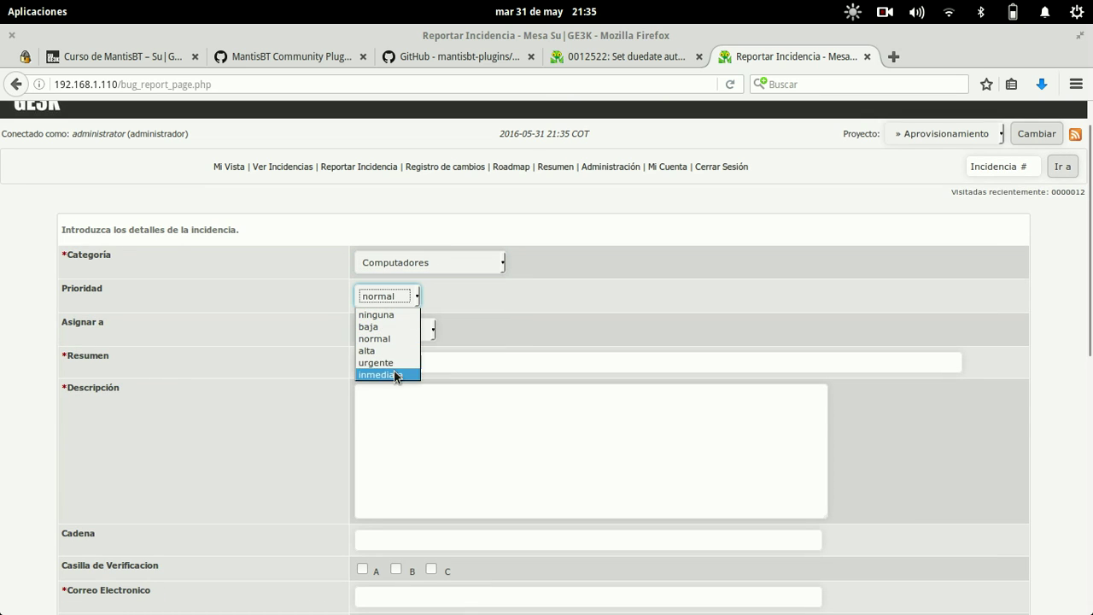
left_click(397, 375)
left_click(405, 328)
left_click(395, 354)
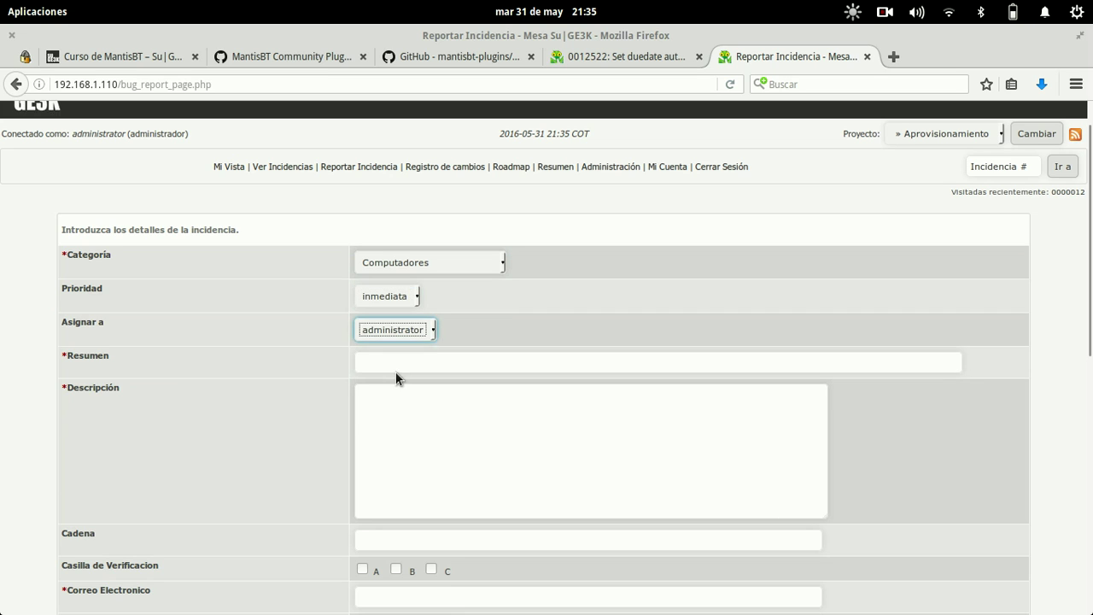
- Enter summary 'test' and description 'tet', and tick checkbox option B
left_click(396, 365)
type("test")
key("Tab")
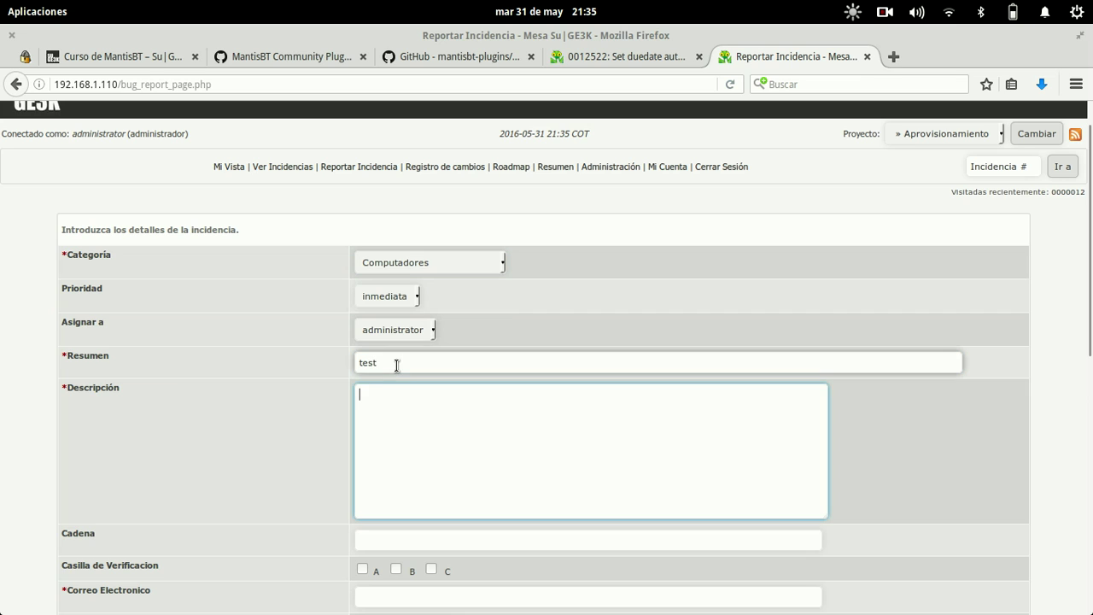
type("tet")
left_click(427, 540)
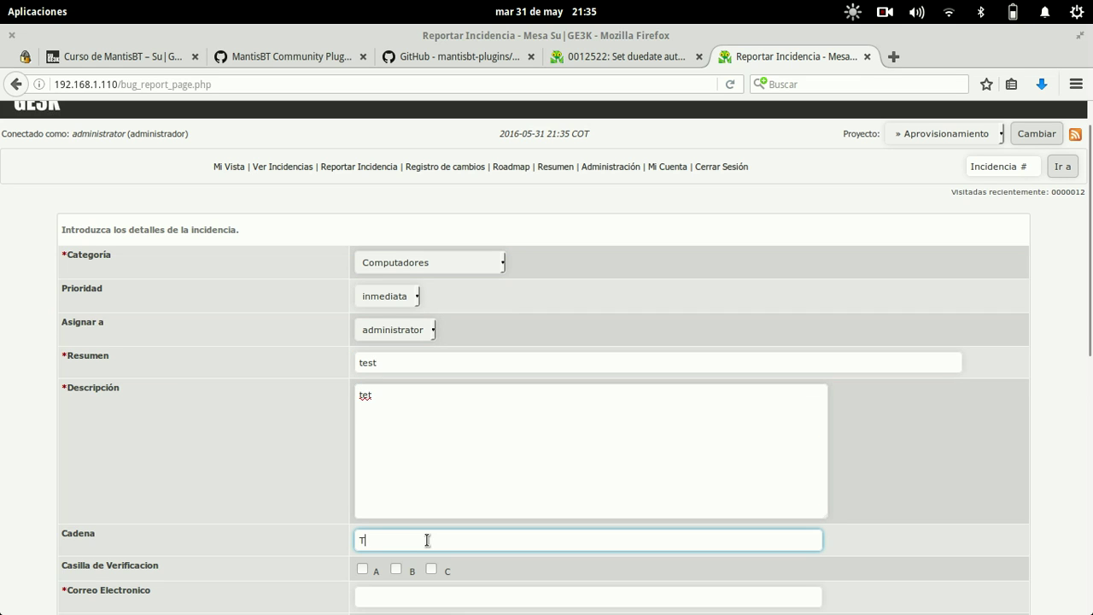
left_click(407, 560)
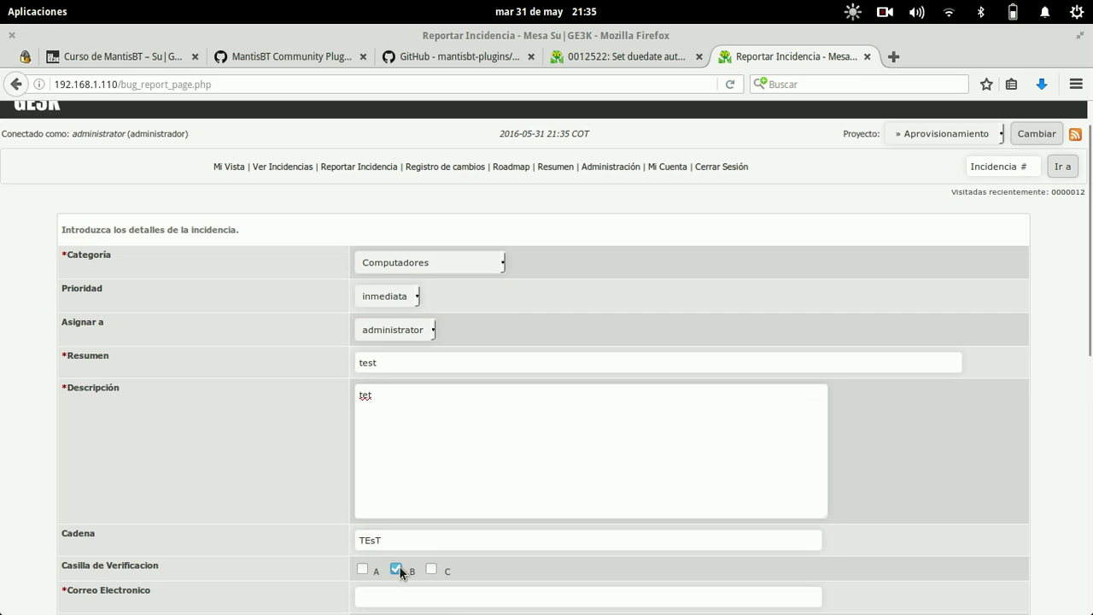
- Fill the contact e-mail from the suggested address and set Enumeracion to Sala Juntas
scroll(399, 565, "down", 5)
left_click(434, 371)
type("F")
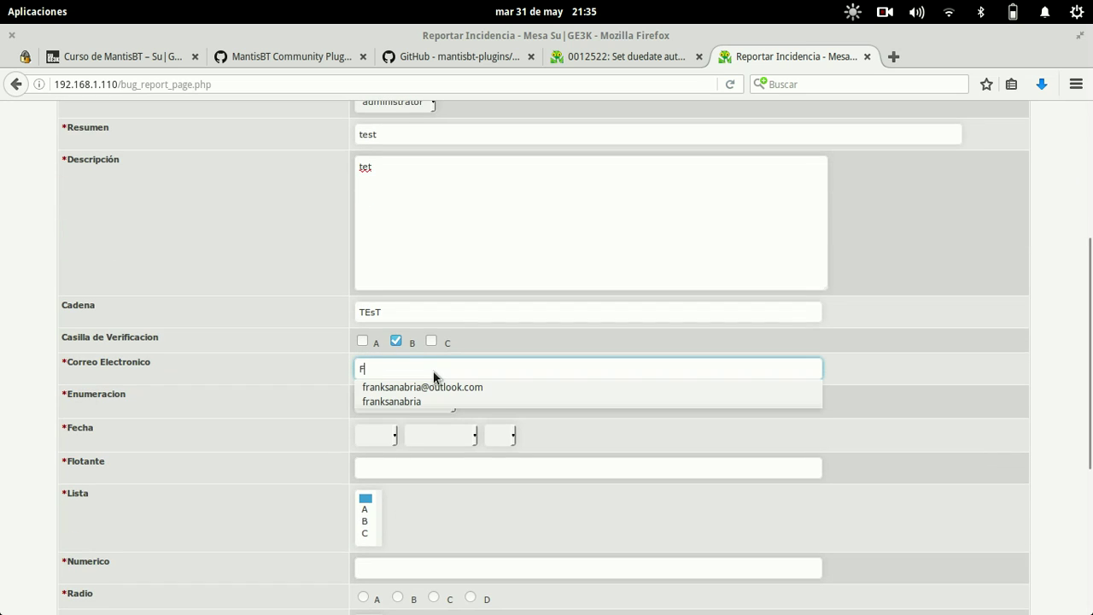
type("RANK")
key("Down")
key("Return")
left_click(413, 401)
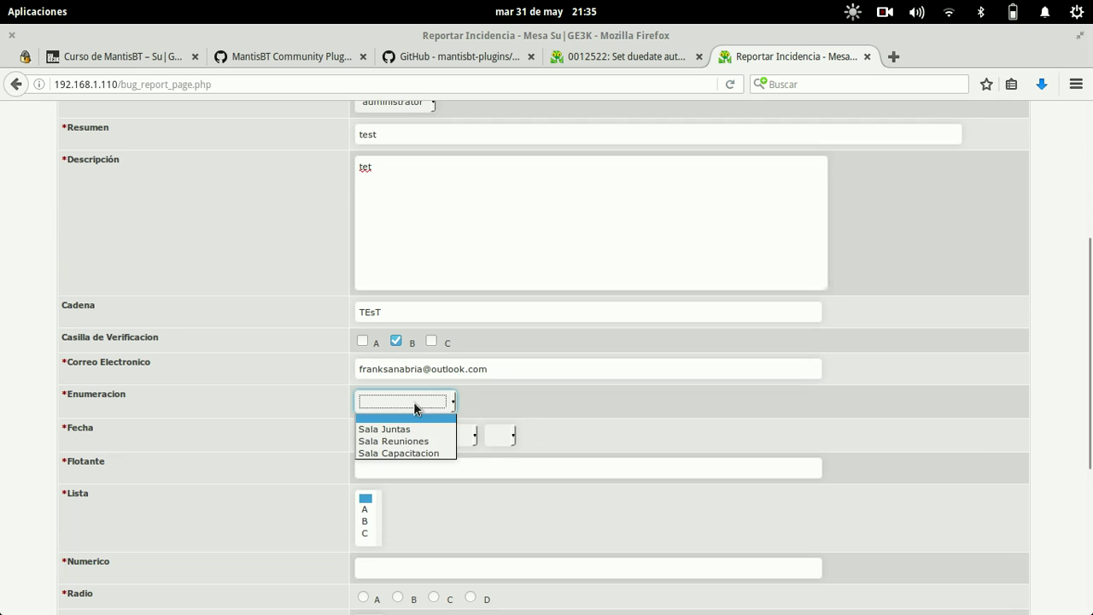
left_click(402, 430)
- Set Fecha to 2012 Febrero 15 and enter 'test' as the Flotante value
left_click(389, 436)
left_click(372, 458)
left_click(427, 436)
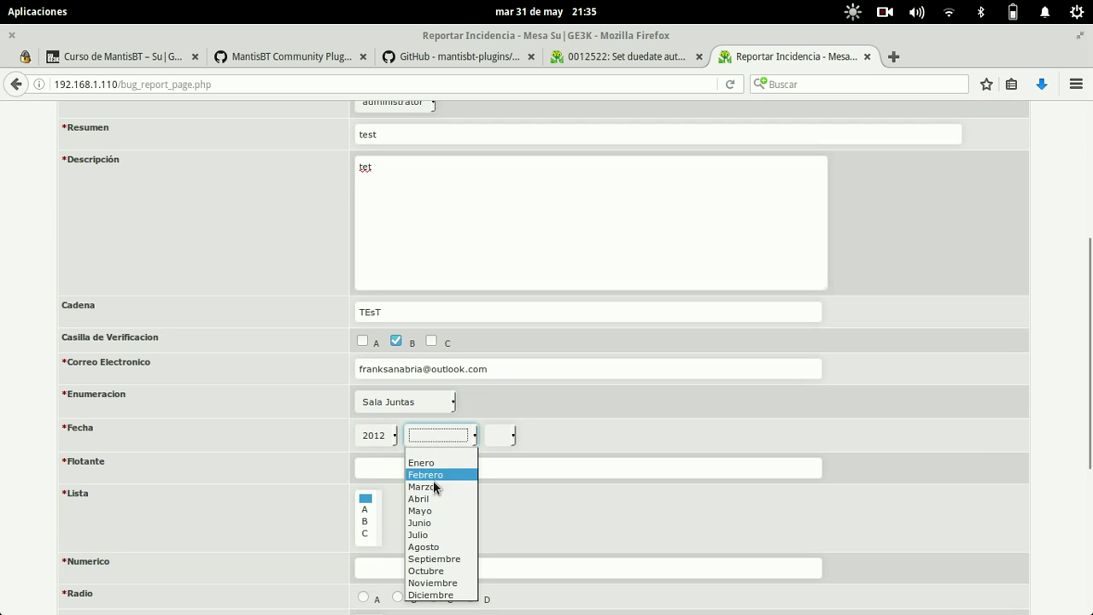
left_click(433, 474)
left_click(492, 439)
left_click(504, 373)
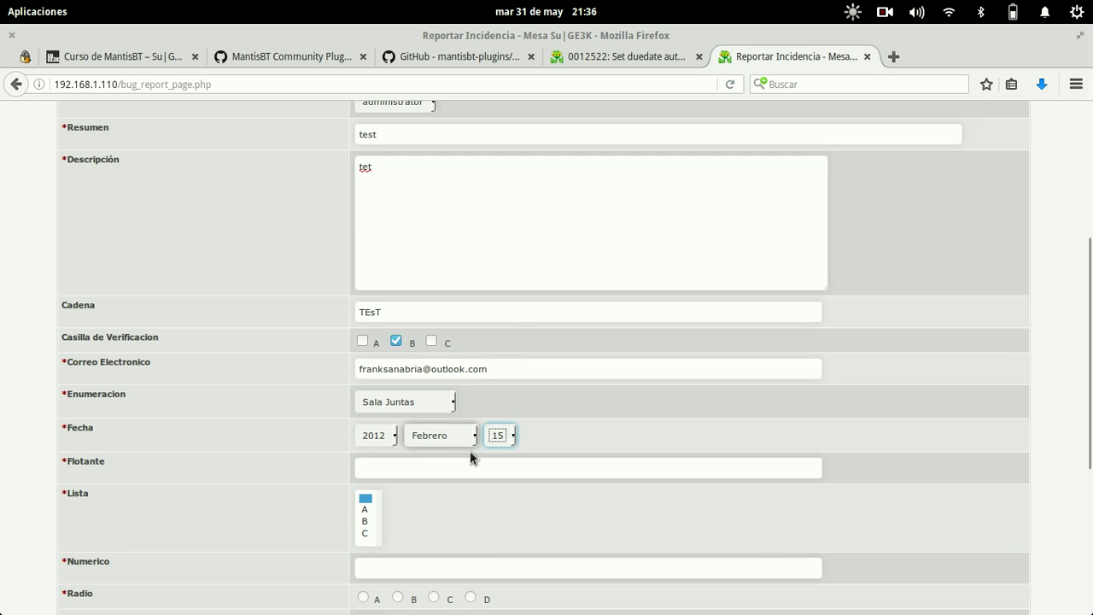
left_click(459, 467)
type("test")
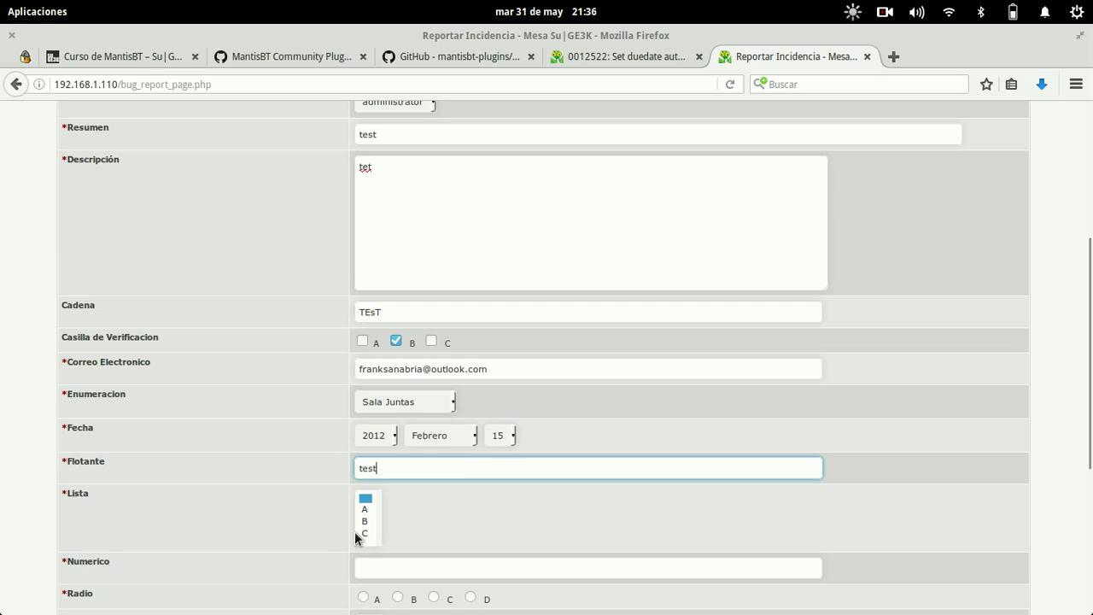
- Select Lista B, Numerico 1234, radio D and Seleccion Multiple A, then submit the report
left_click(365, 521)
left_click(369, 567)
type("te")
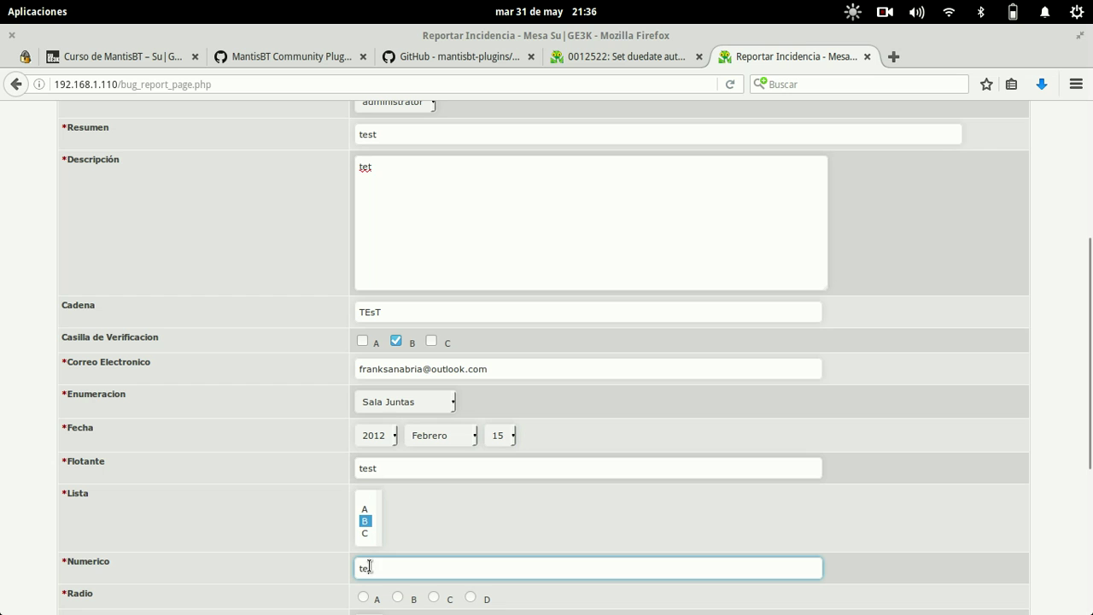
key("BackSpace")
key("BackSpace")
type("1234")
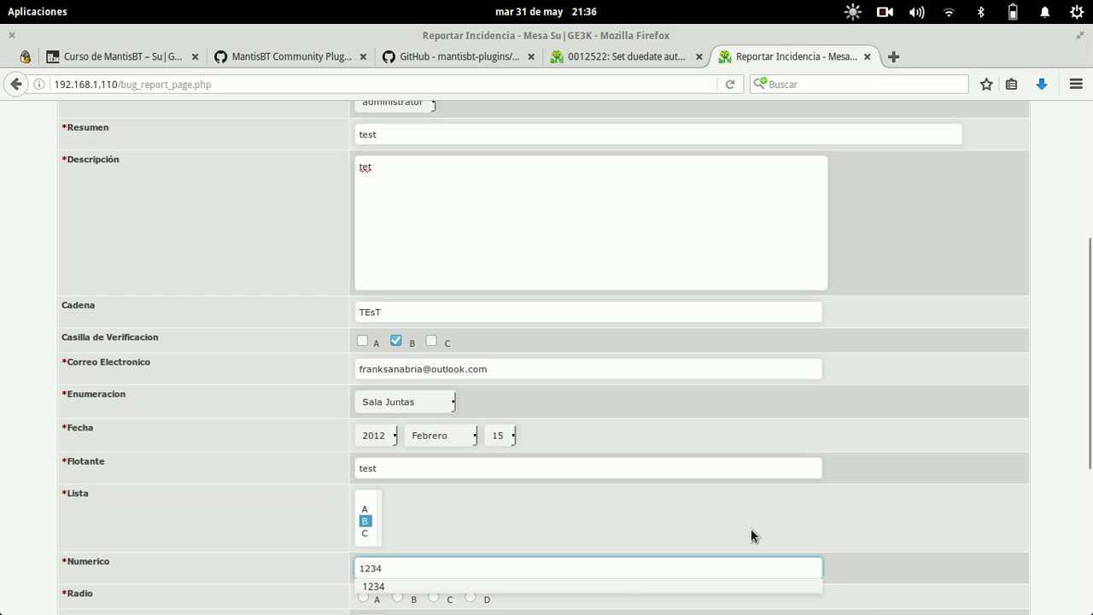
left_click(954, 446)
scroll(953, 467, "down", 5)
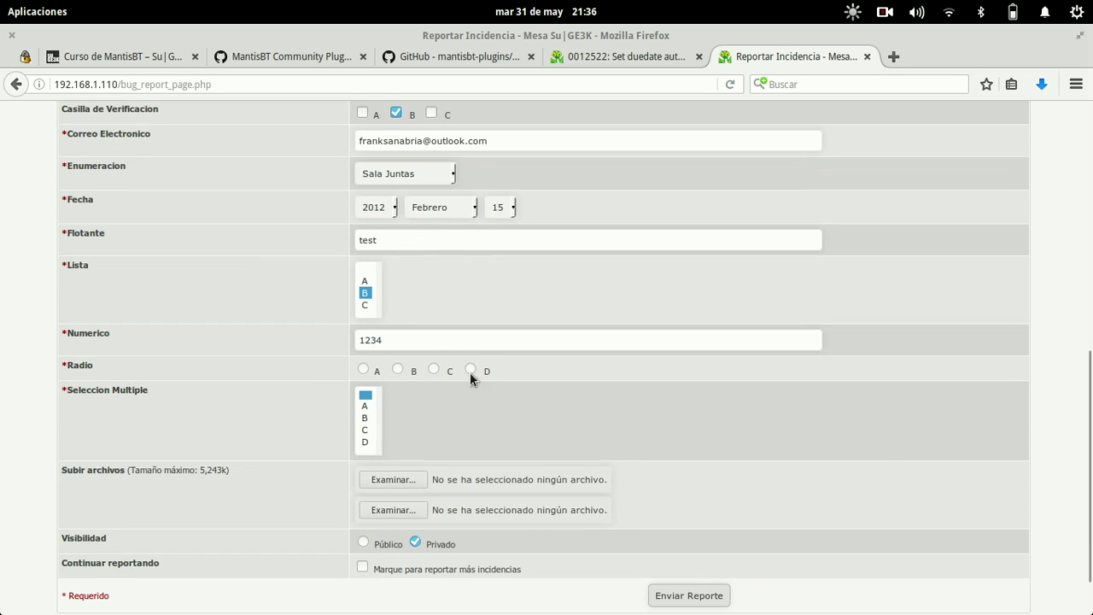
left_click(470, 369)
left_click(366, 406)
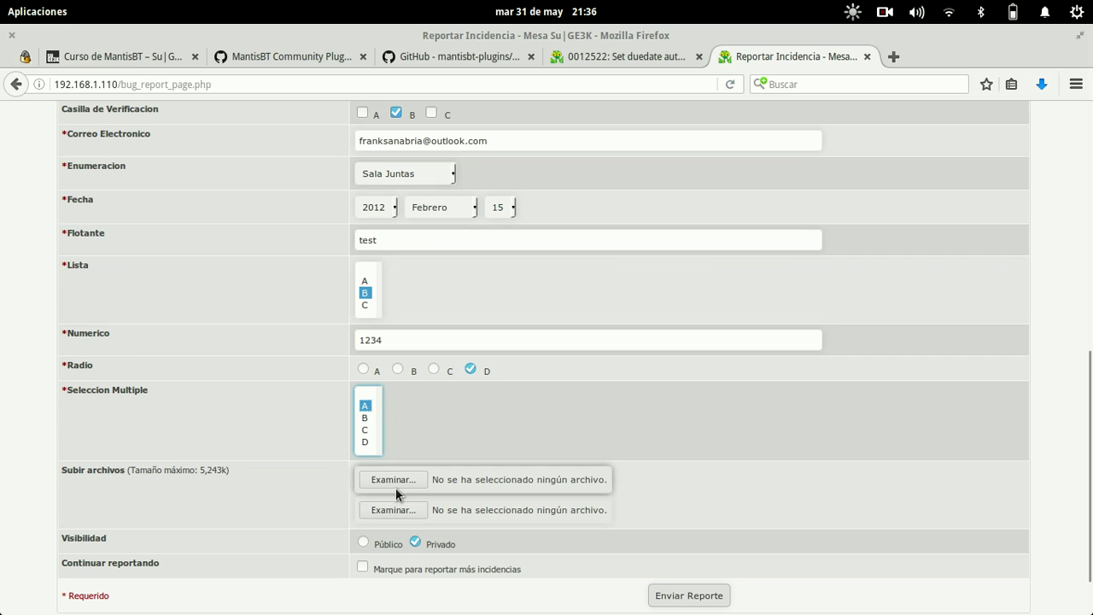
left_click(689, 595)
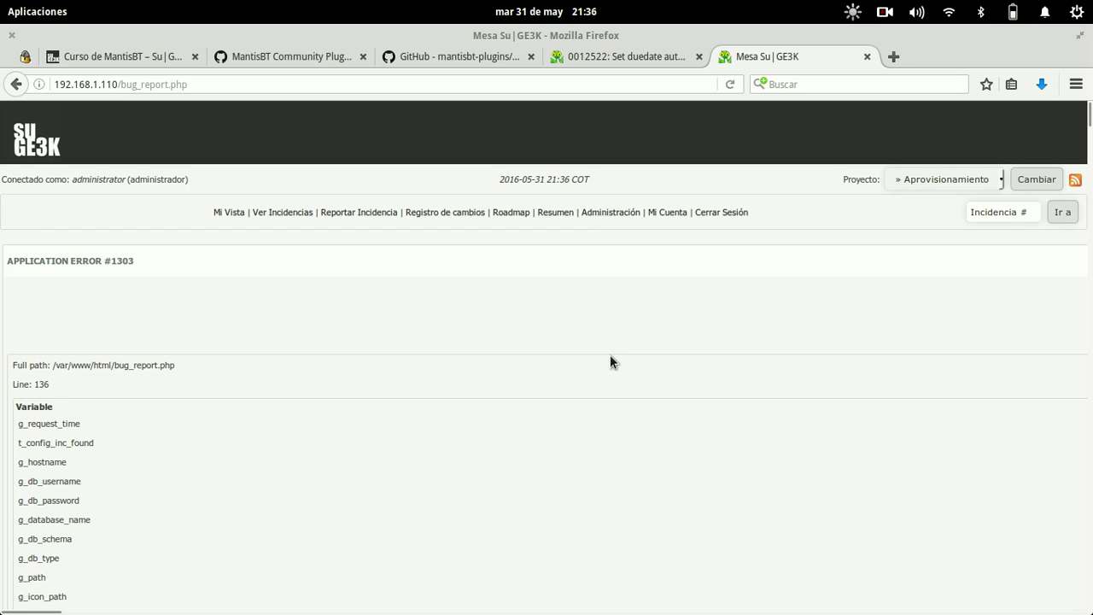
- Scroll through the APPLICATION ERROR #1303 variable dump and back up, then open the project selector
scroll(611, 357, "down", 6)
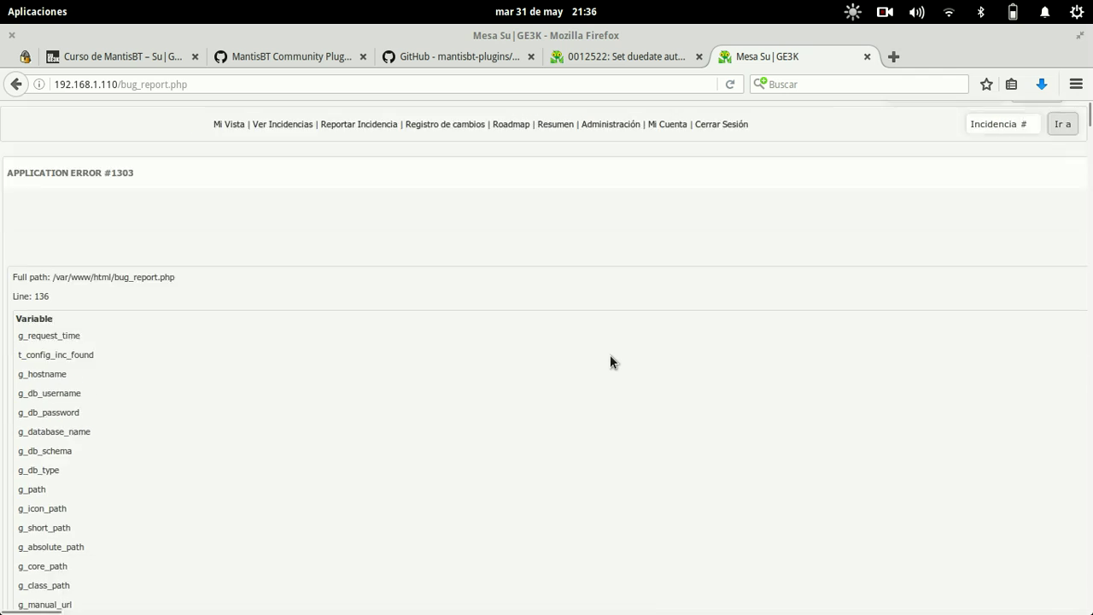
scroll(610, 357, "down", 20)
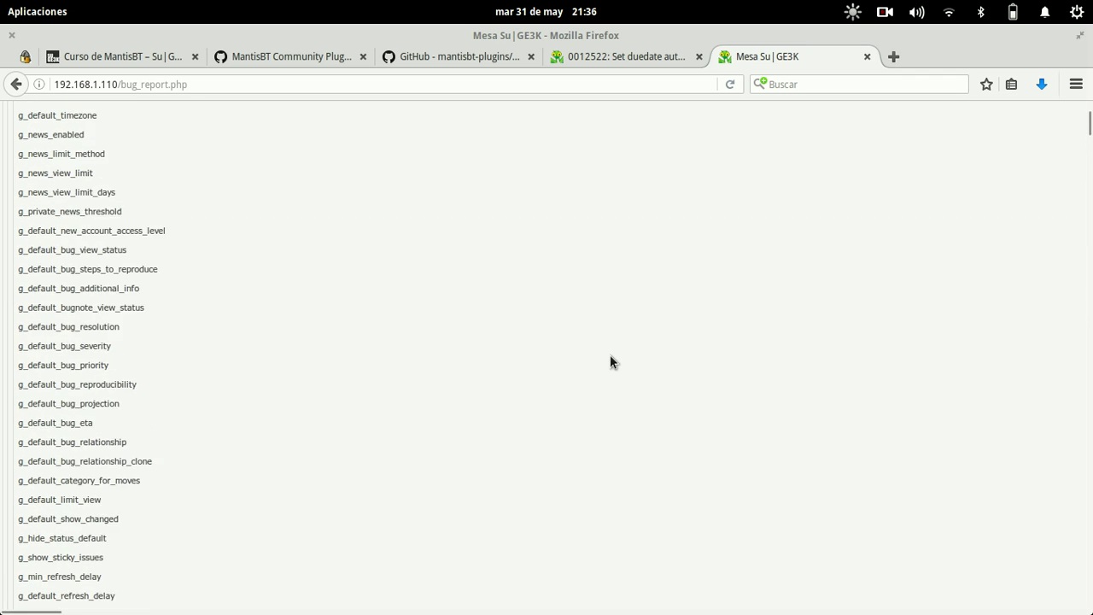
scroll(610, 357, "down", 20)
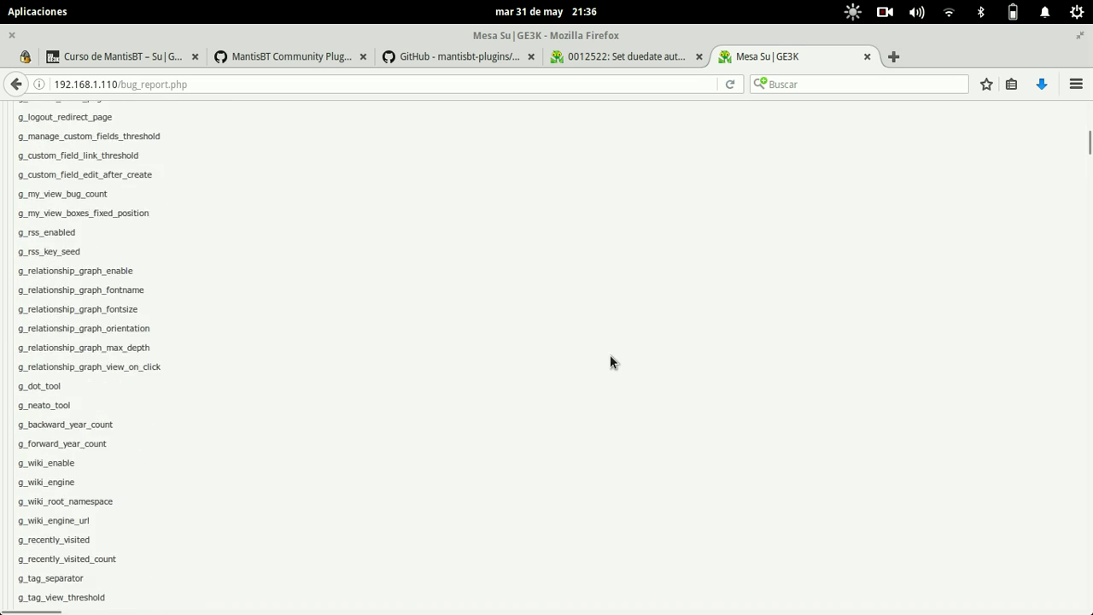
scroll(609, 361, "down", 20)
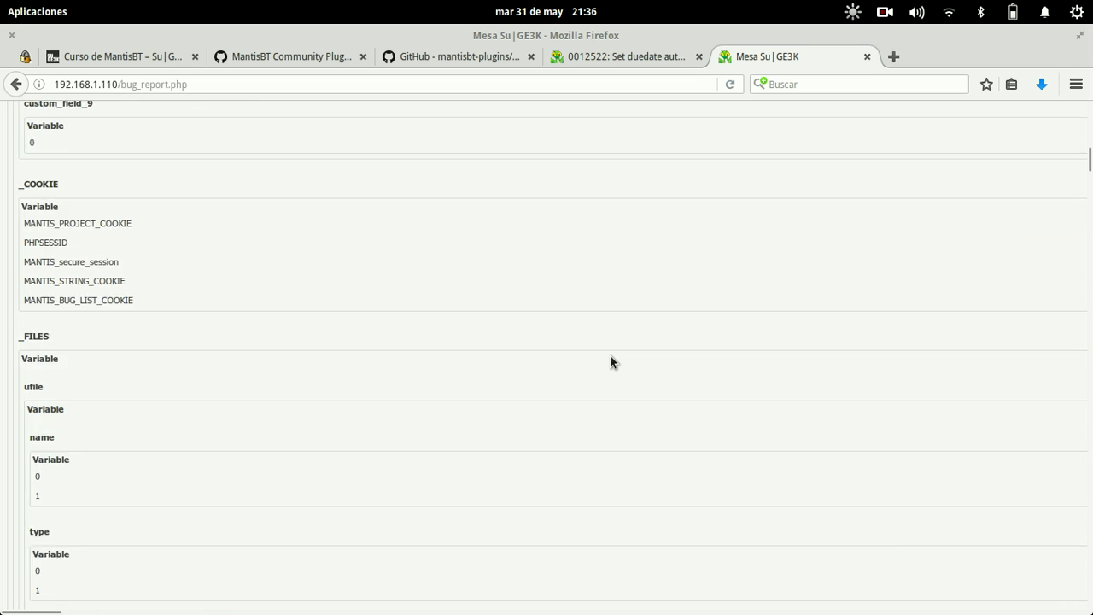
scroll(610, 360, "down", 20)
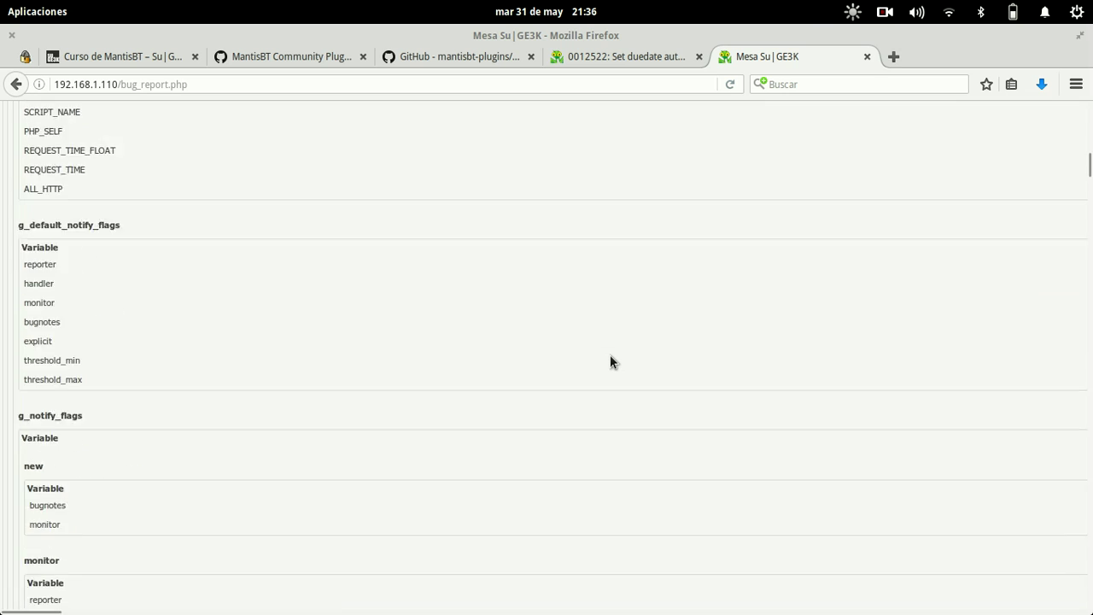
scroll(610, 354, "up", 4)
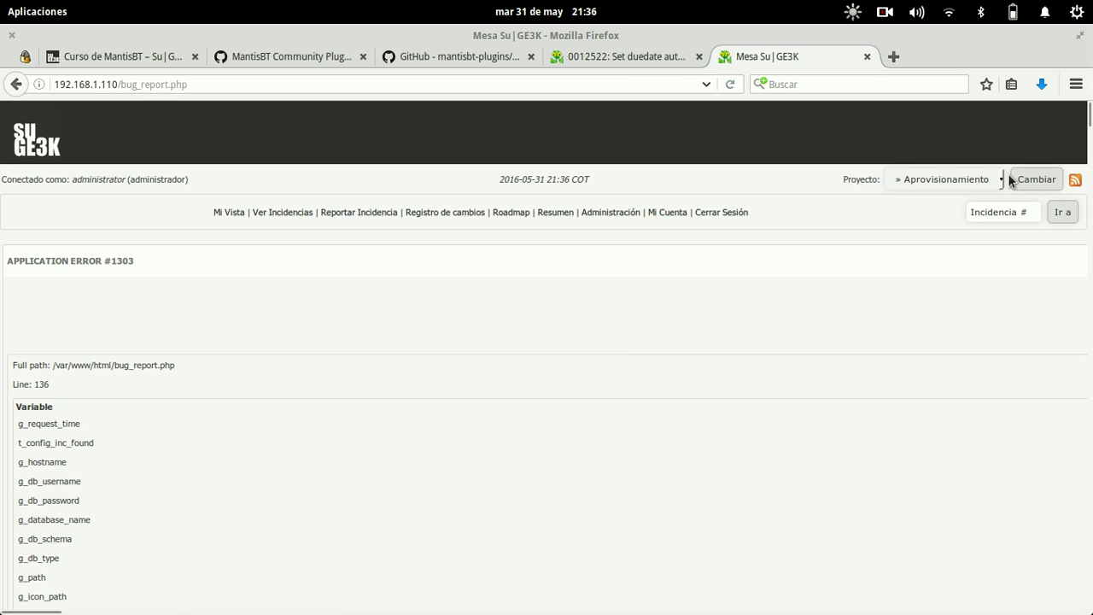
left_click(950, 180)
- Start a new issue report under the Redes project
left_click(923, 233)
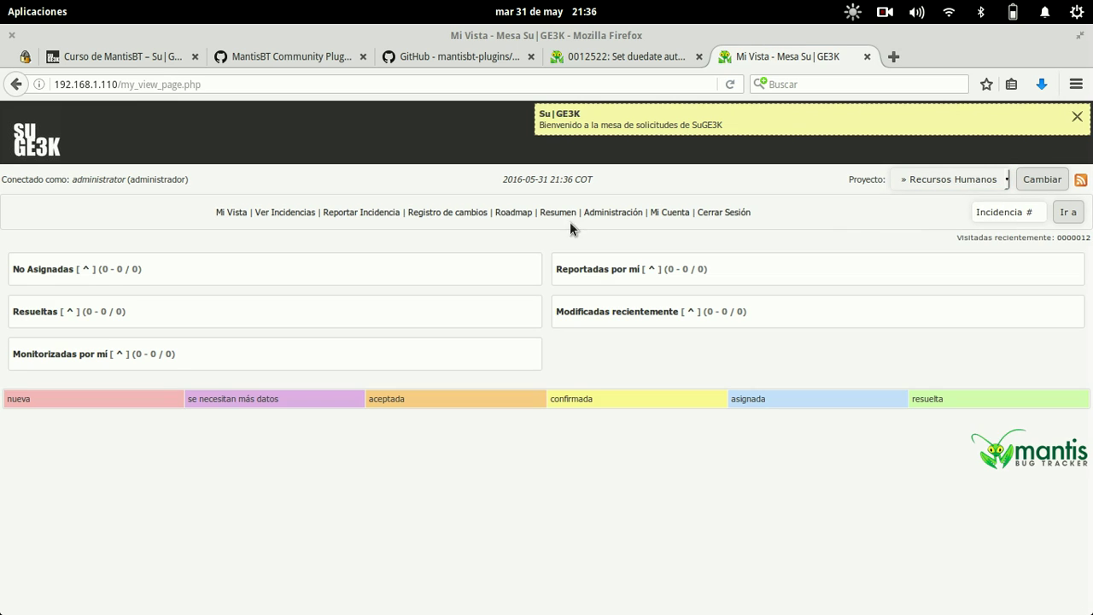
left_click(362, 212)
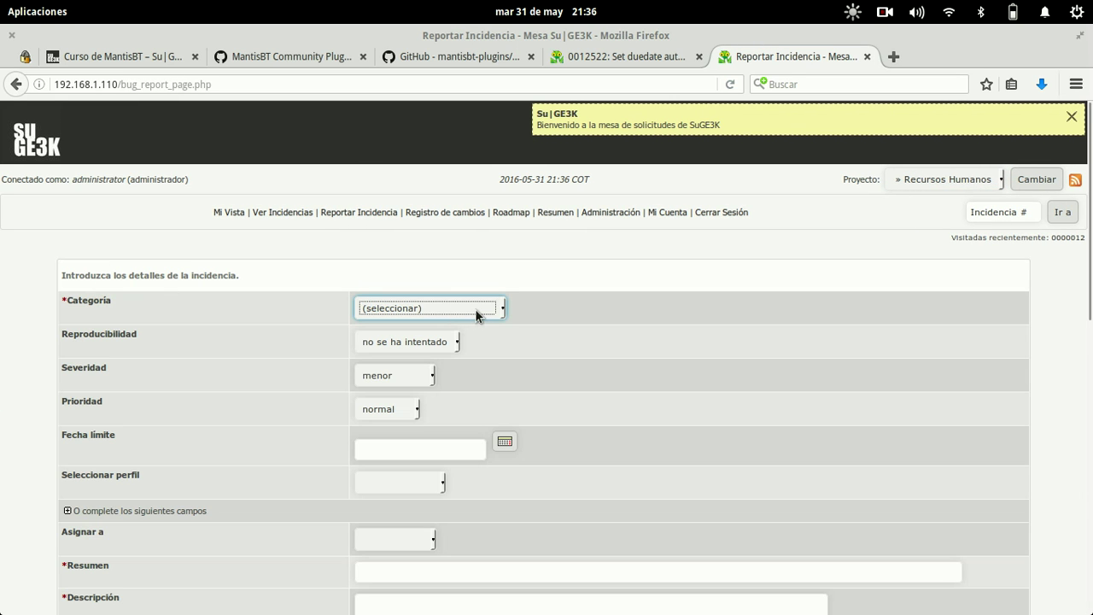
left_click(965, 181)
left_click(907, 279)
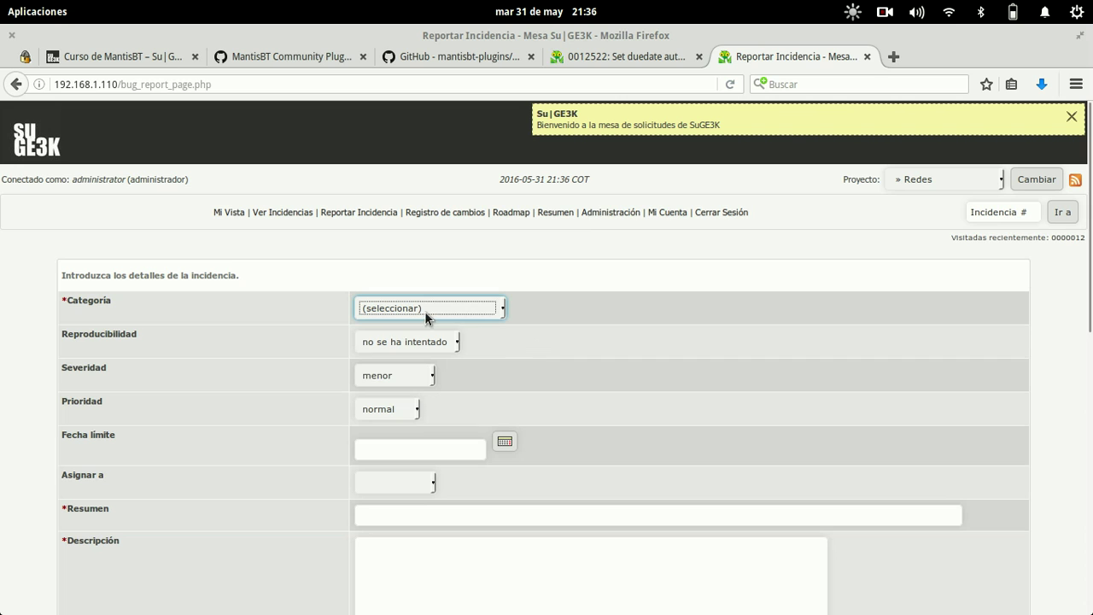
- Set category AP, reproducibility a veces, severity bloqueo and priority inmediata
left_click(424, 311)
left_click(413, 334)
left_click(445, 343)
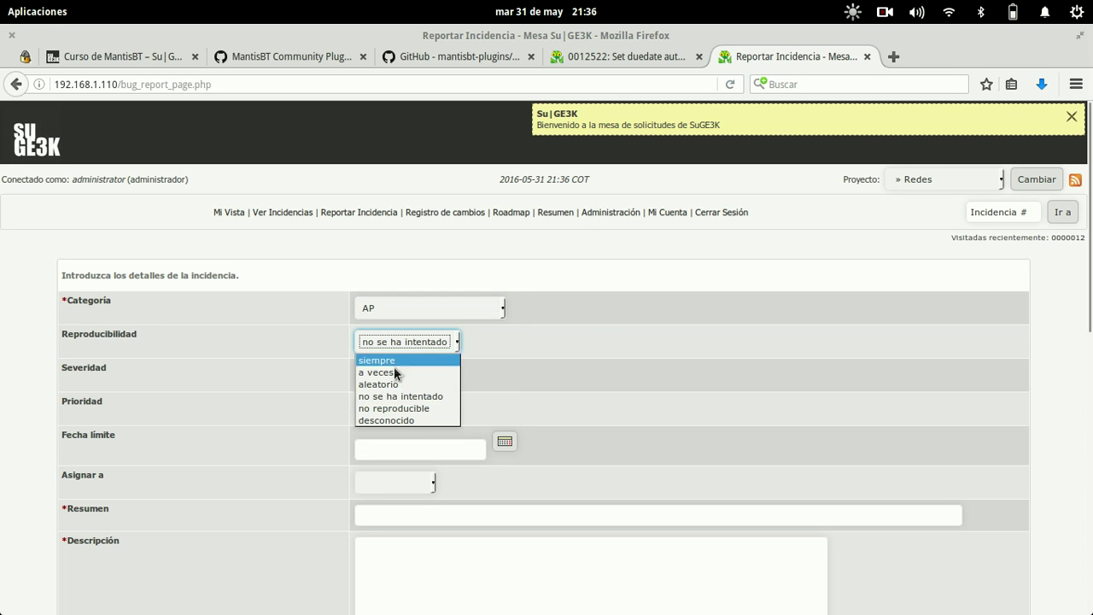
left_click(390, 373)
left_click(425, 376)
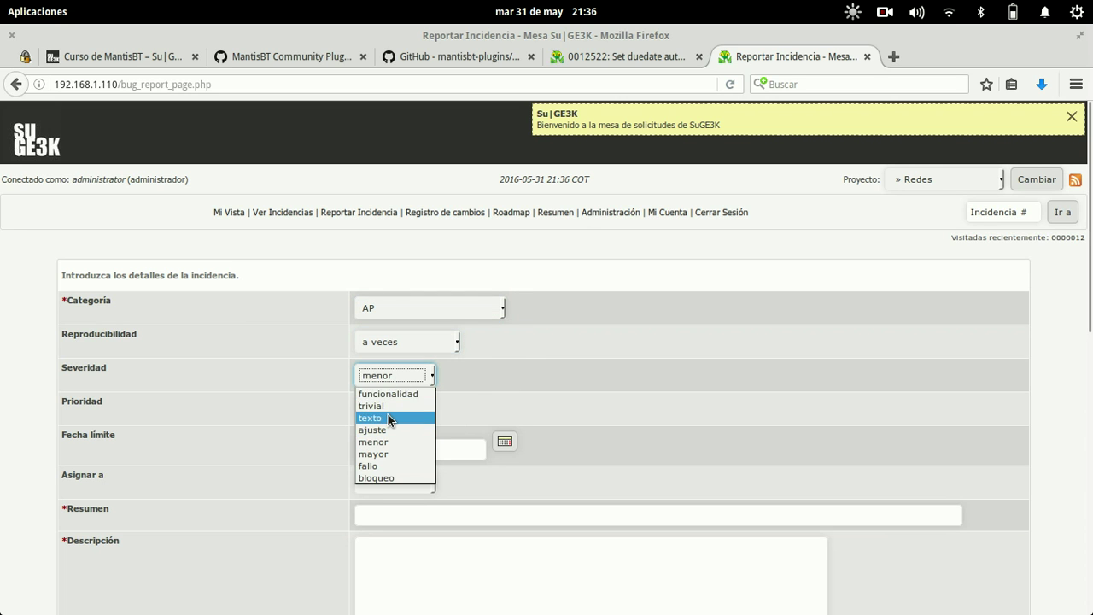
left_click(387, 418)
left_click(388, 410)
left_click(395, 376)
left_click(395, 376)
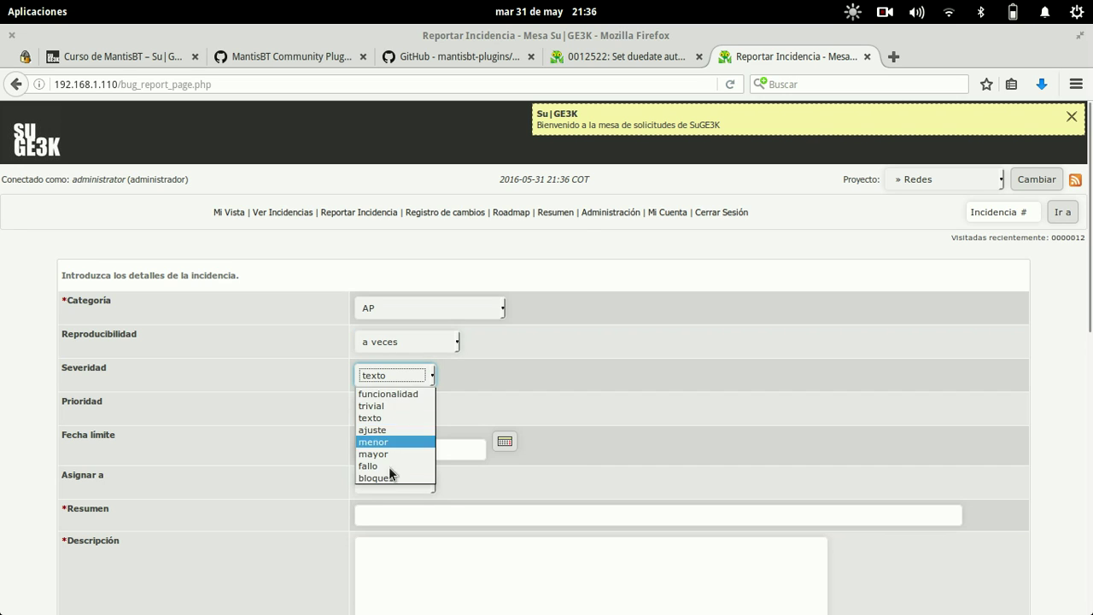
left_click(382, 478)
left_click(388, 409)
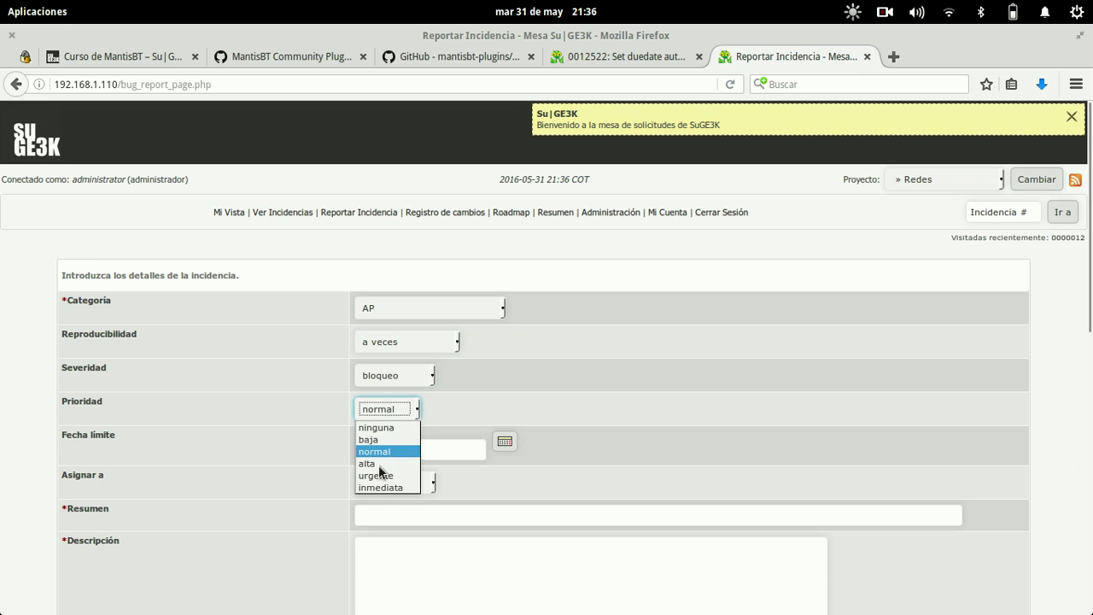
left_click(376, 483)
- Leave Fecha límite empty, assign the issue to administrator, and fill the summary and description
left_click(407, 451)
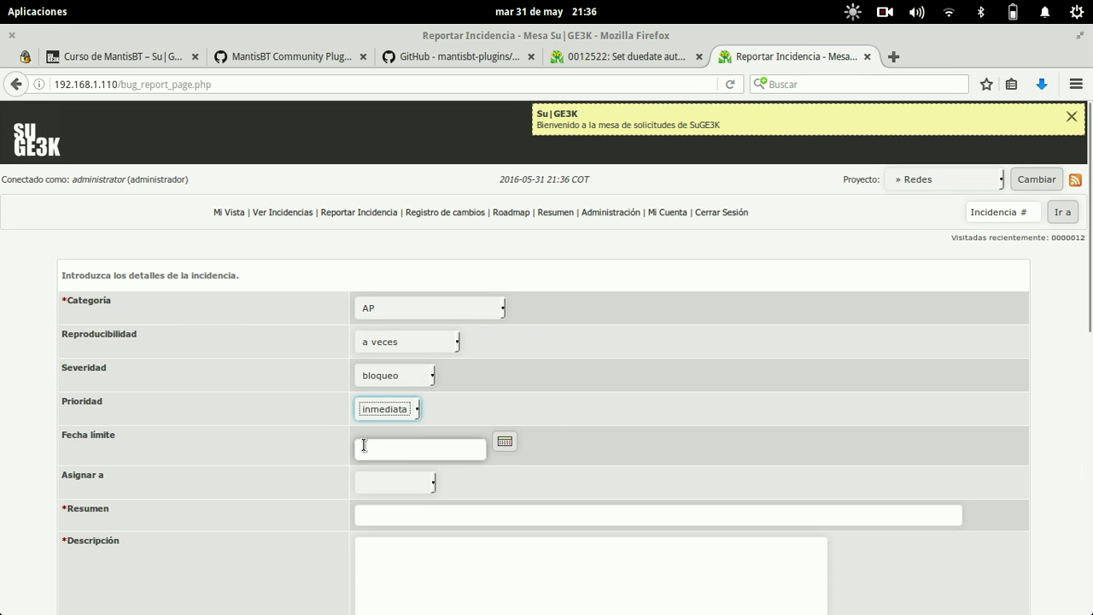
left_click(407, 451)
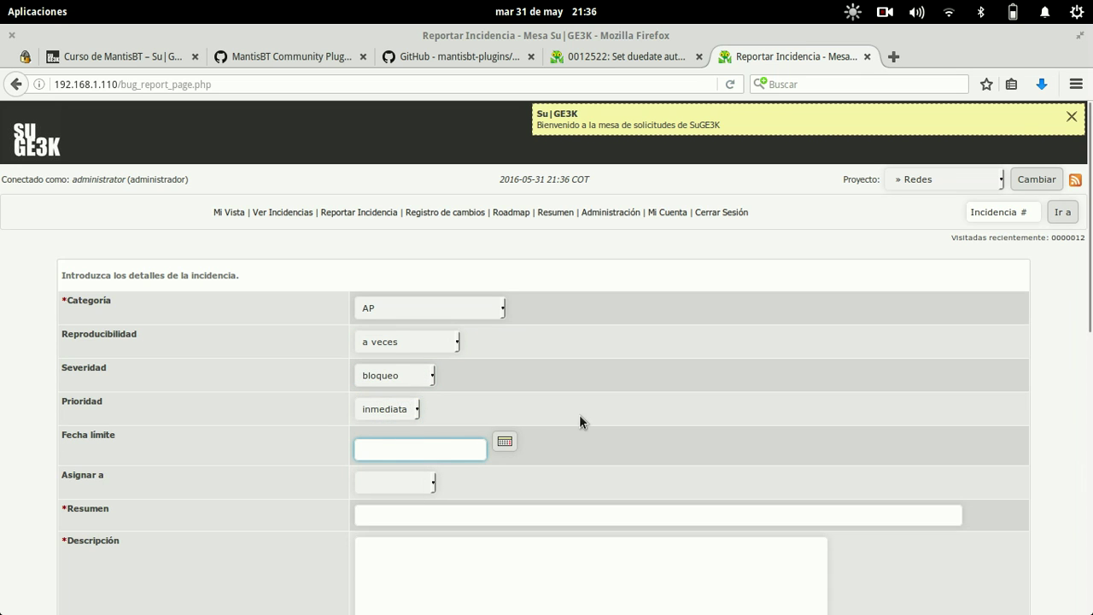
scroll(579, 414, "down", 2)
left_click(419, 393)
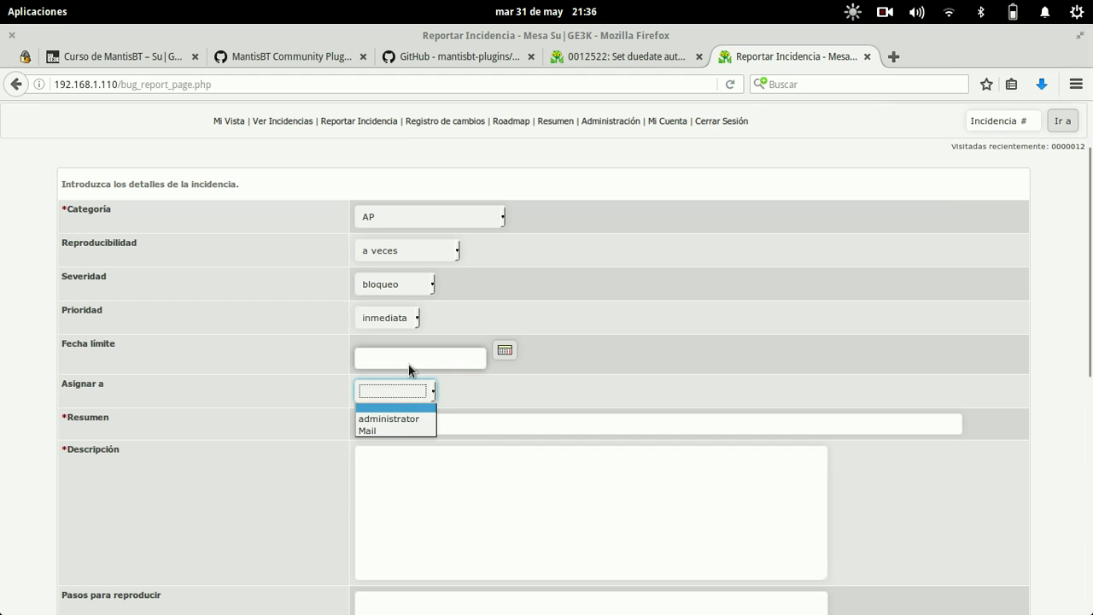
left_click(387, 418)
left_click(395, 427)
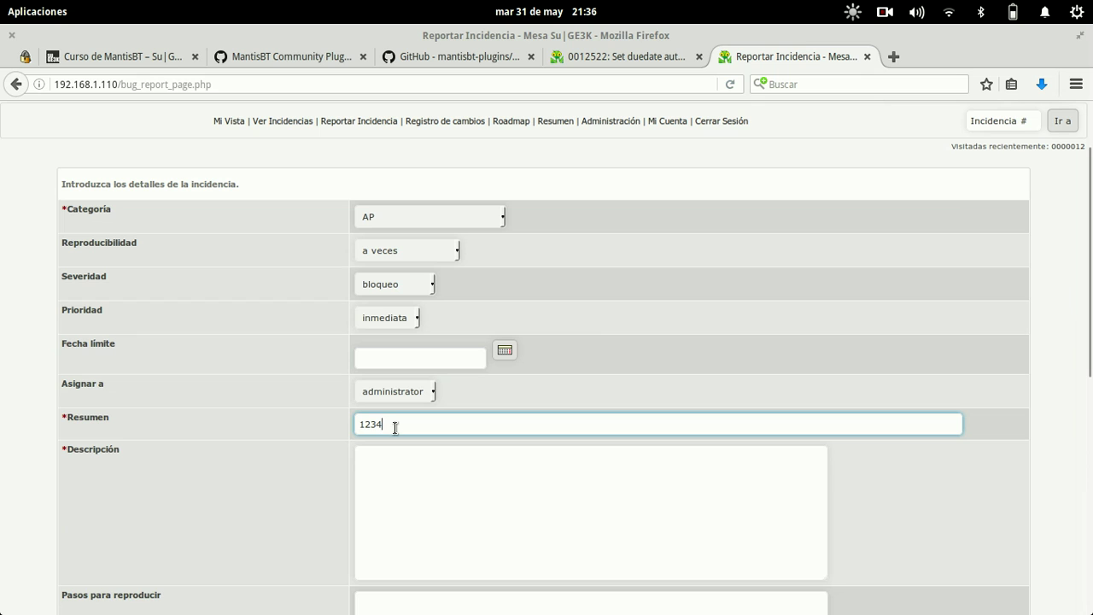
left_click(433, 510)
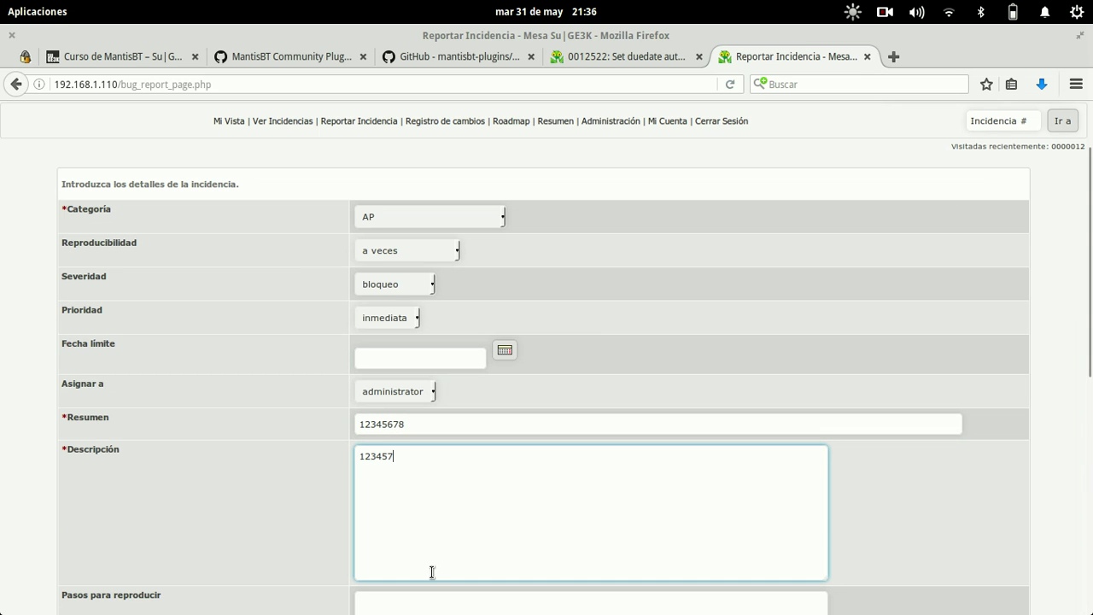
- Enter '1' as steps to reproduce and '1234' as additional information, then submit the report
scroll(432, 574, "down", 4)
left_click(515, 452)
type("1234")
left_click(450, 602)
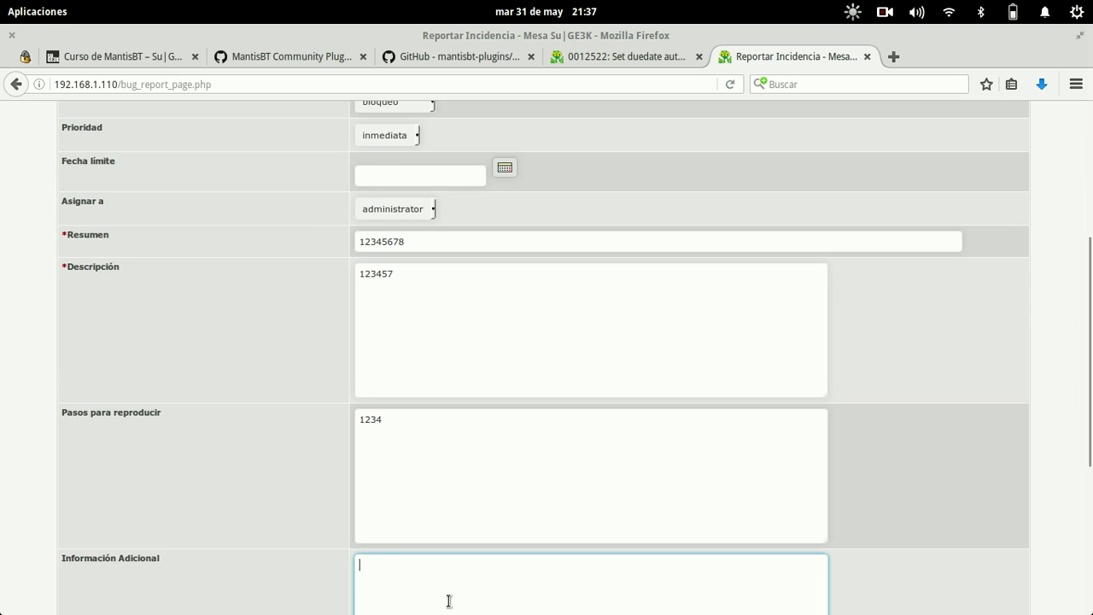
type("1234")
left_click(291, 551)
scroll(292, 565, "down", 6)
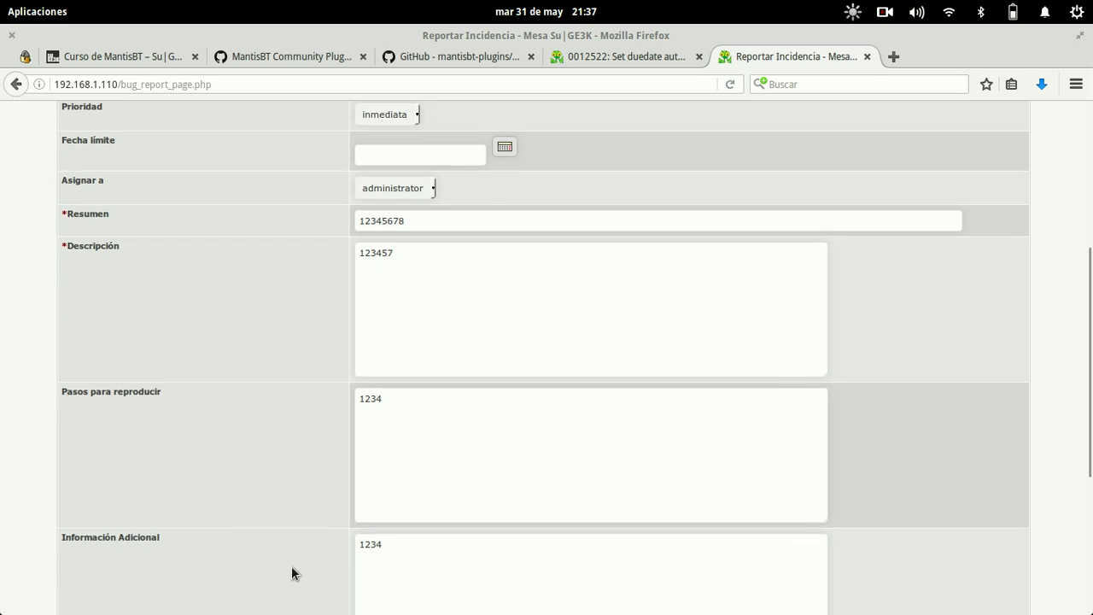
left_click(693, 530)
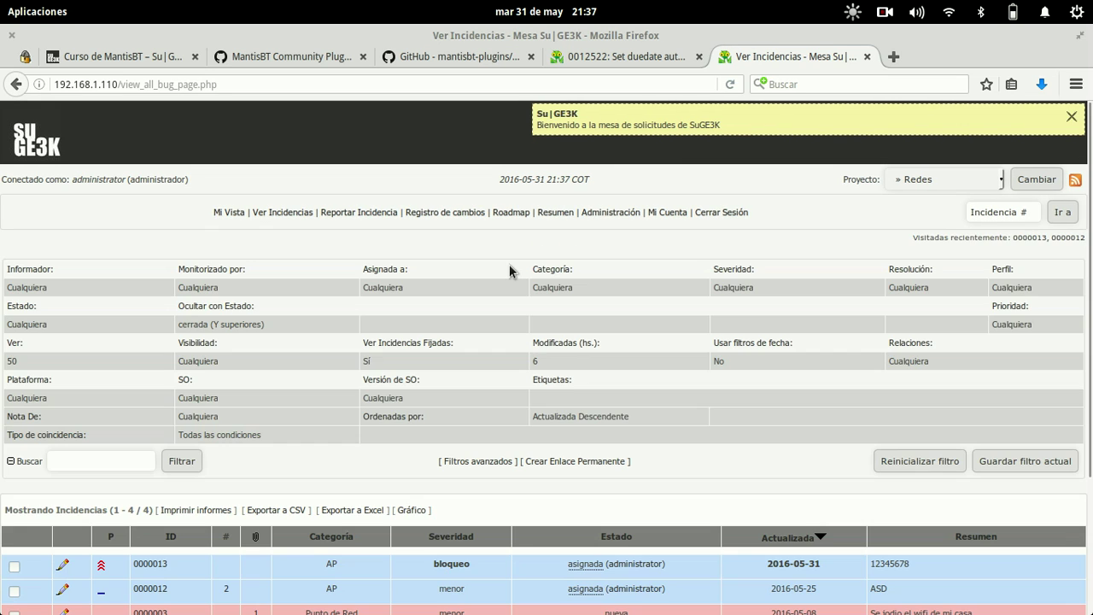
scroll(637, 414, "down", 4)
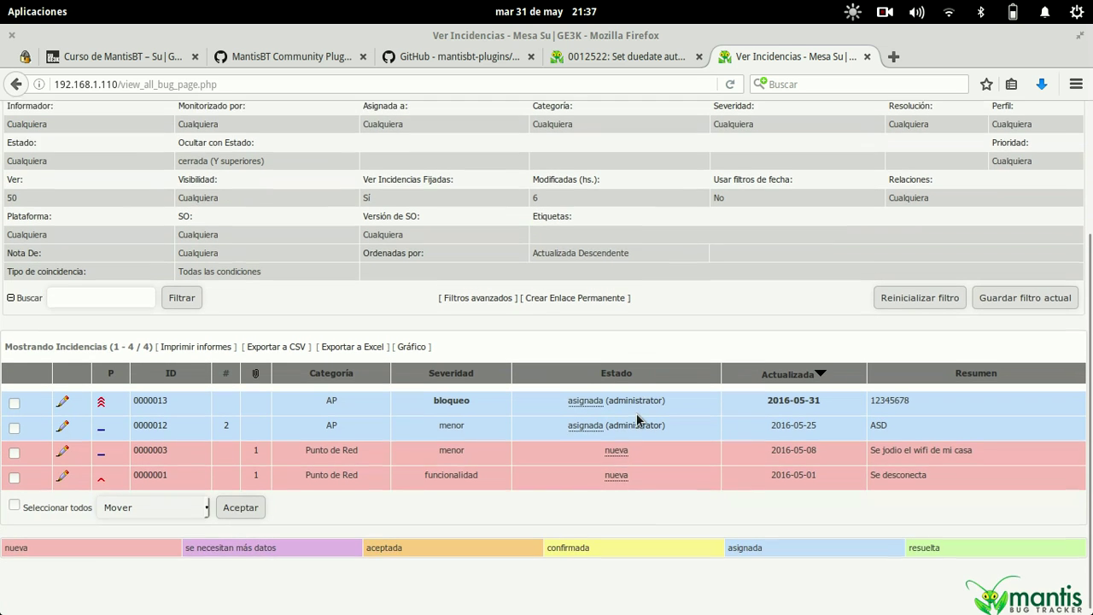
left_click(155, 395)
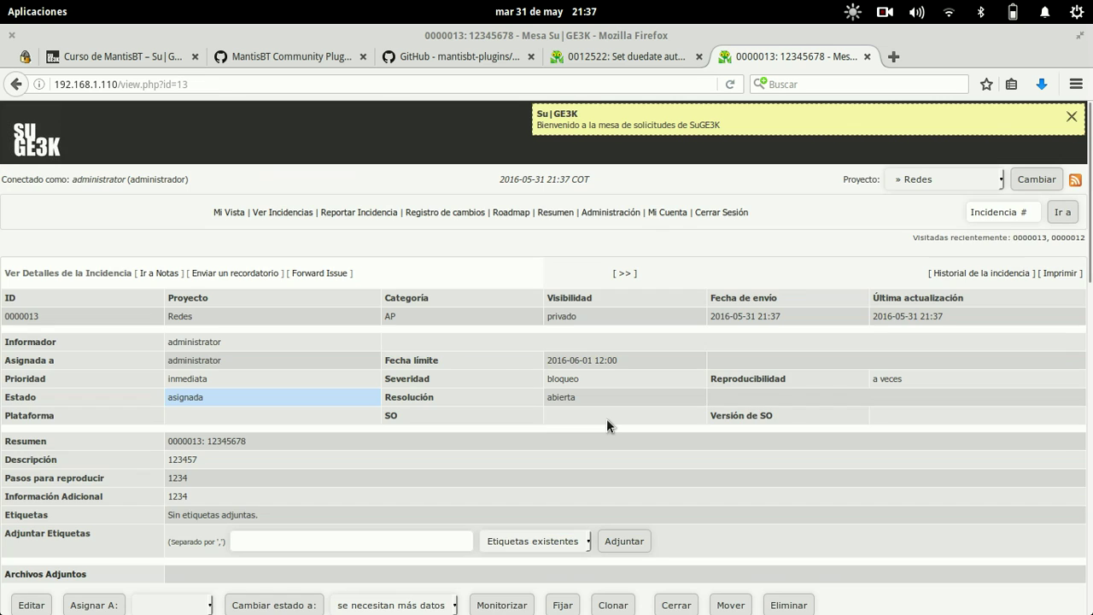
scroll(608, 422, "down", 1)
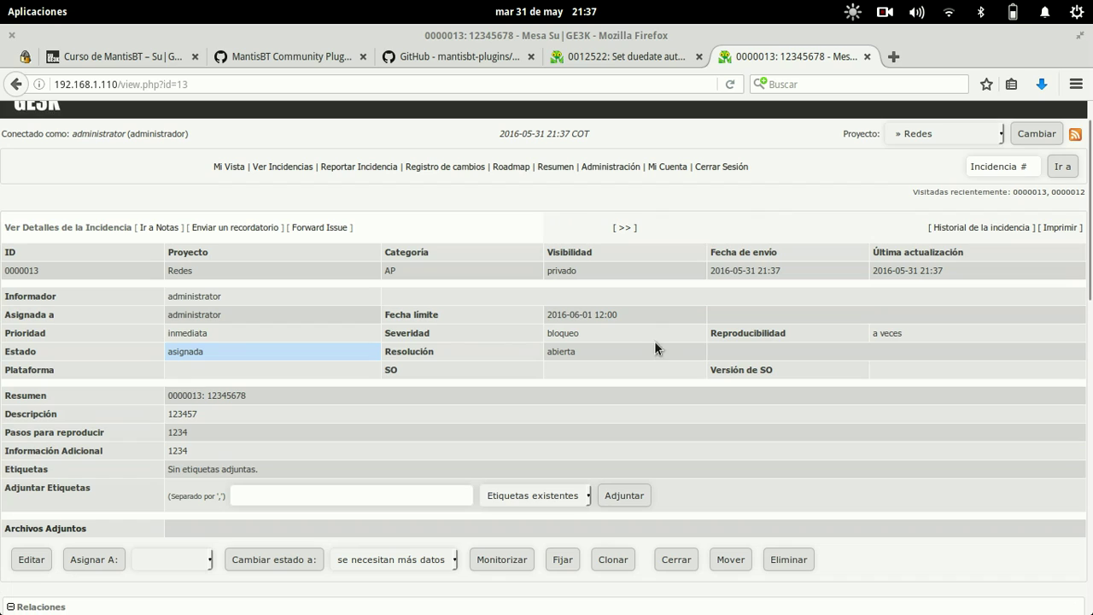
left_click_drag(654, 311, 578, 314)
left_click(624, 315)
left_click(604, 167)
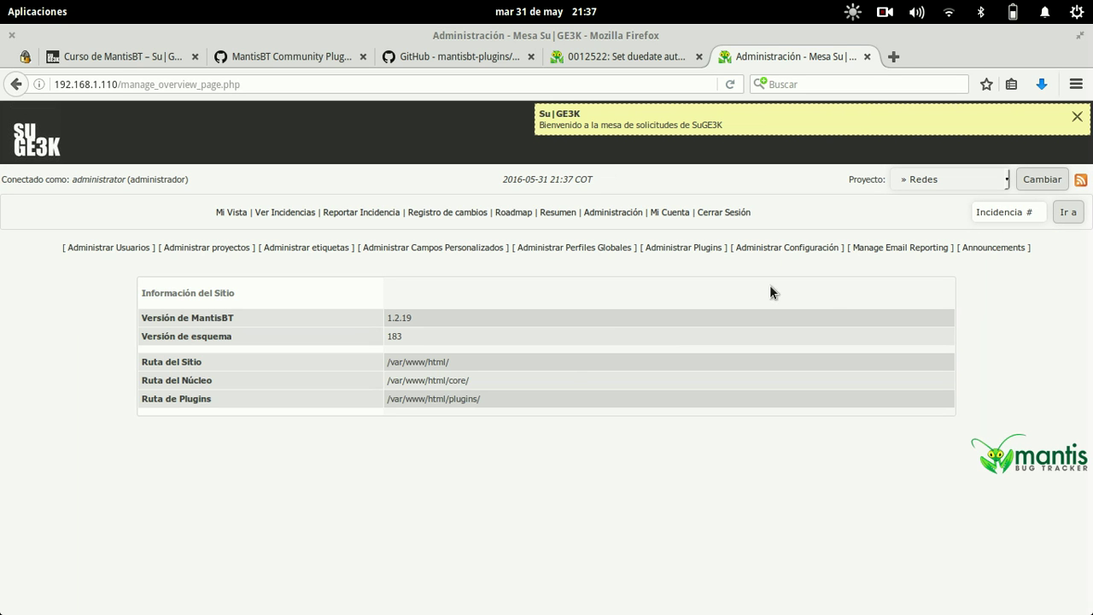
left_click(971, 248)
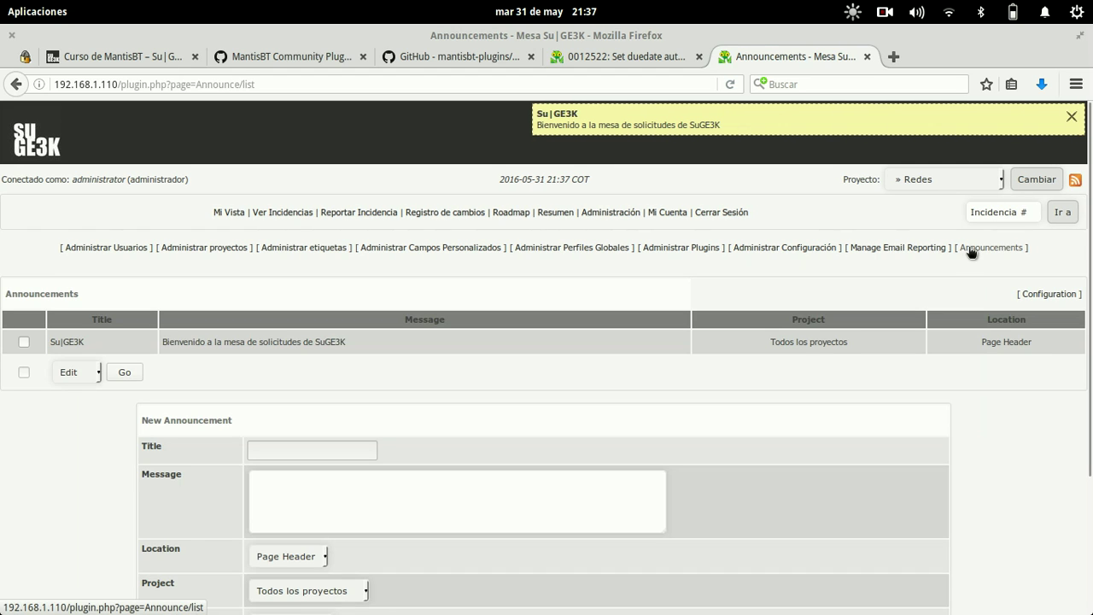
left_click(926, 247)
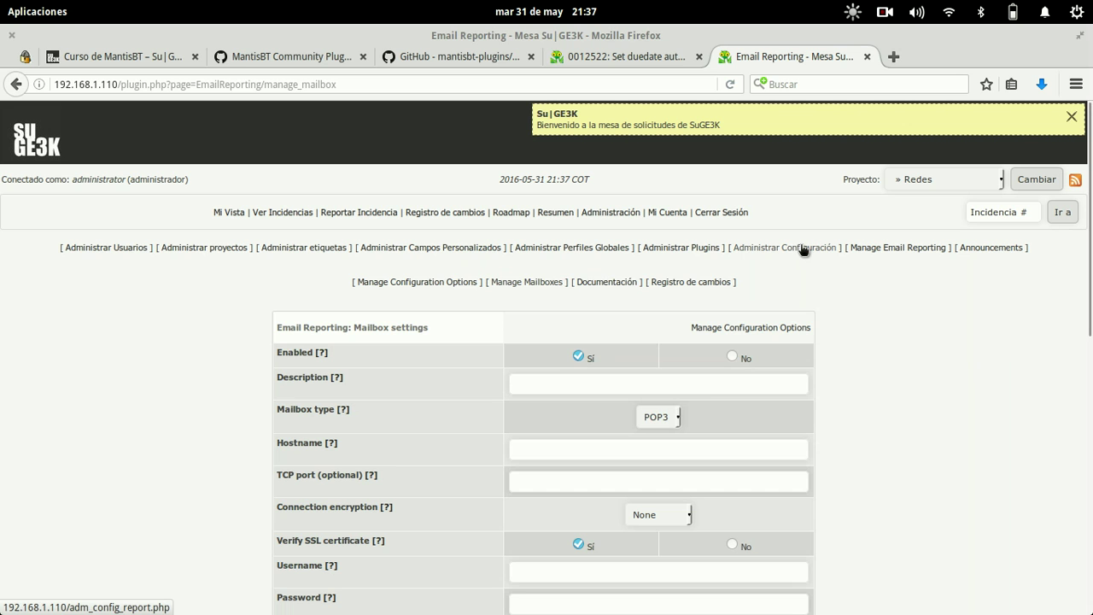
left_click(695, 247)
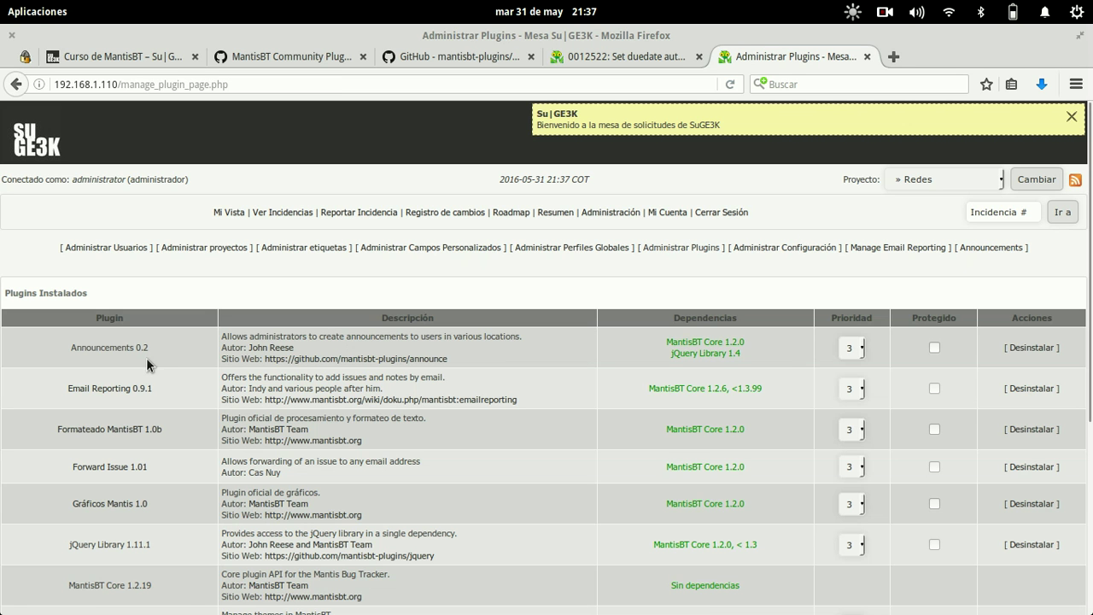
scroll(247, 547, "down", 5)
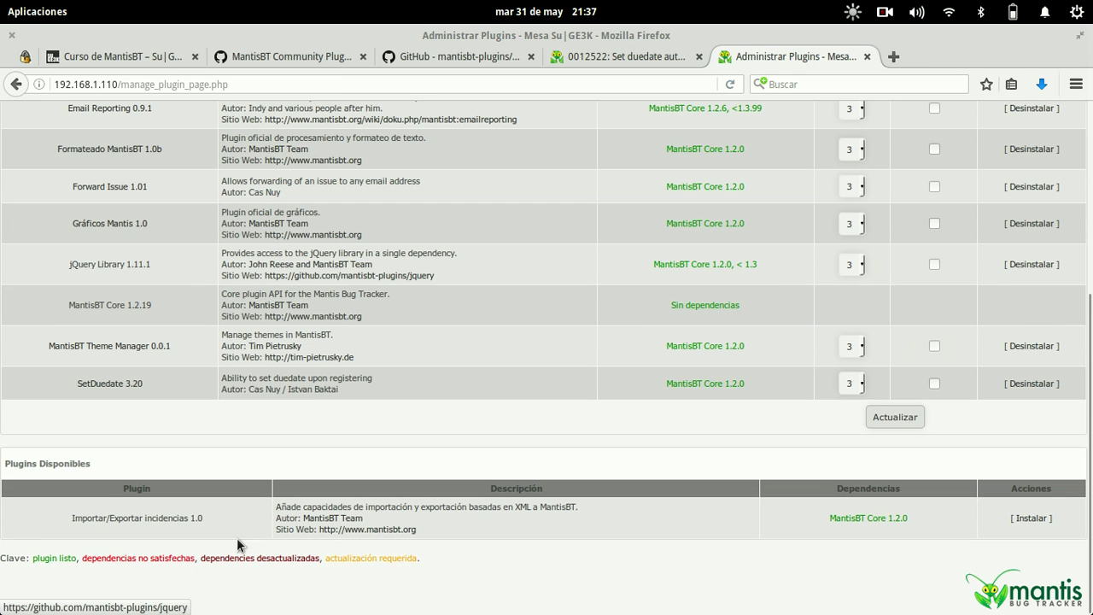
left_click(127, 385)
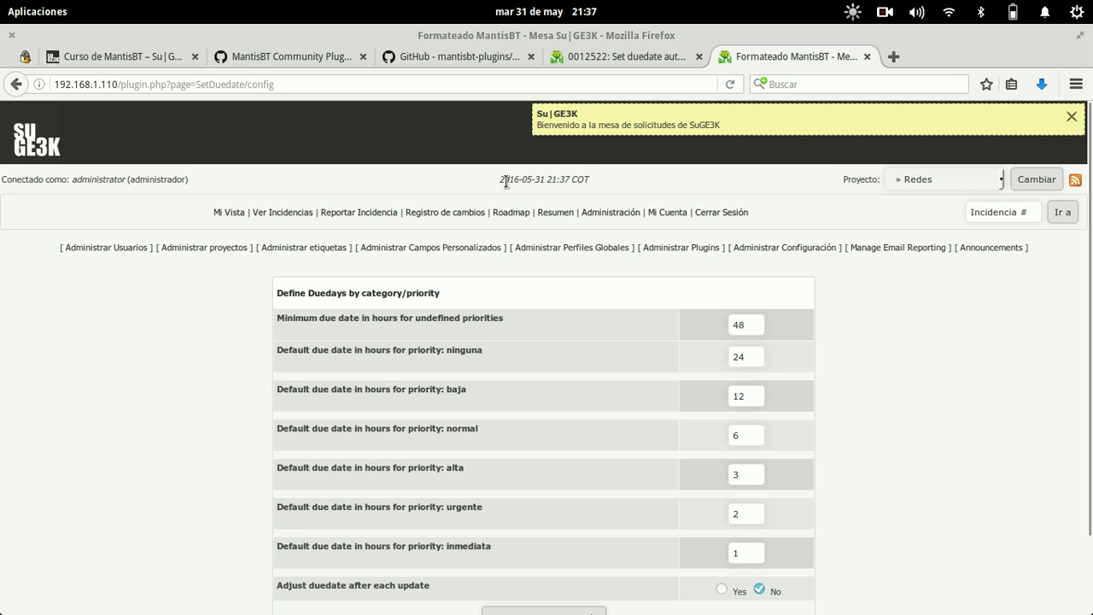
left_click_drag(504, 180, 577, 181)
left_click(677, 188)
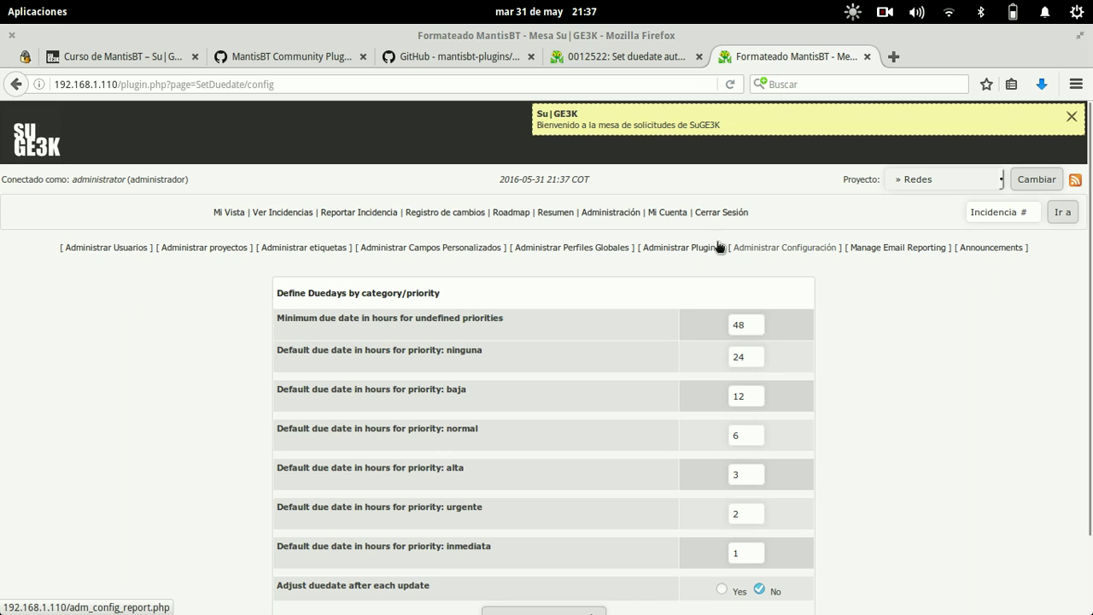
left_click(665, 250)
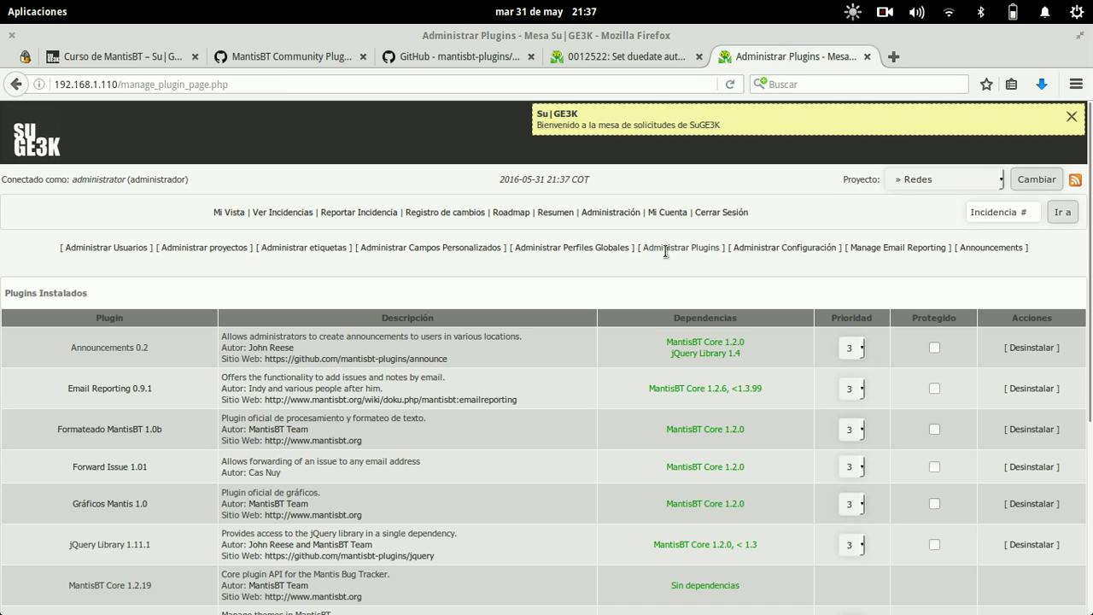
left_click(228, 212)
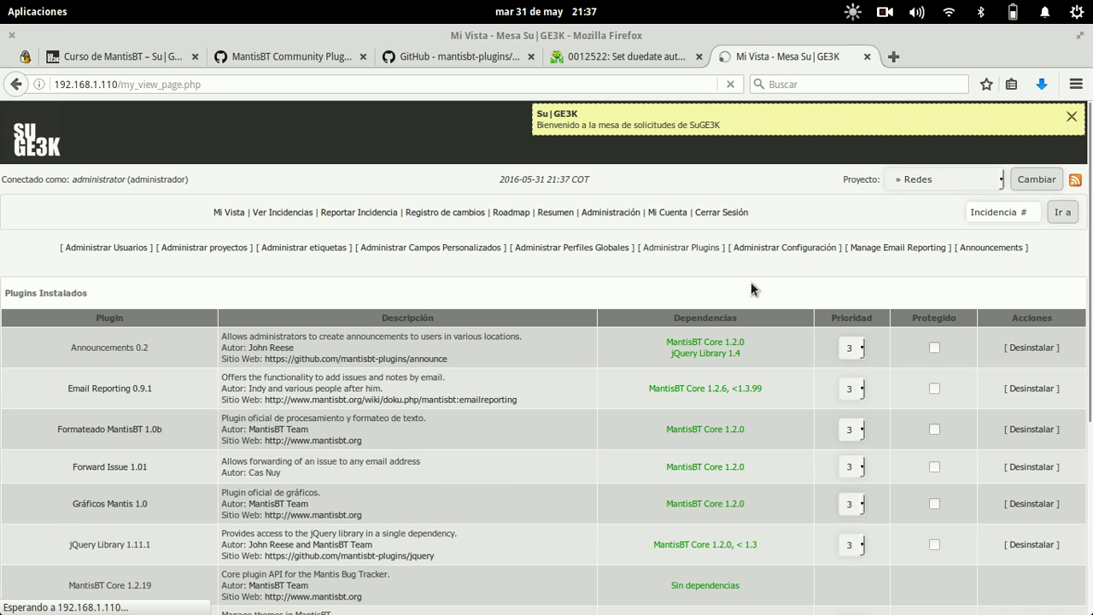
left_click(29, 295)
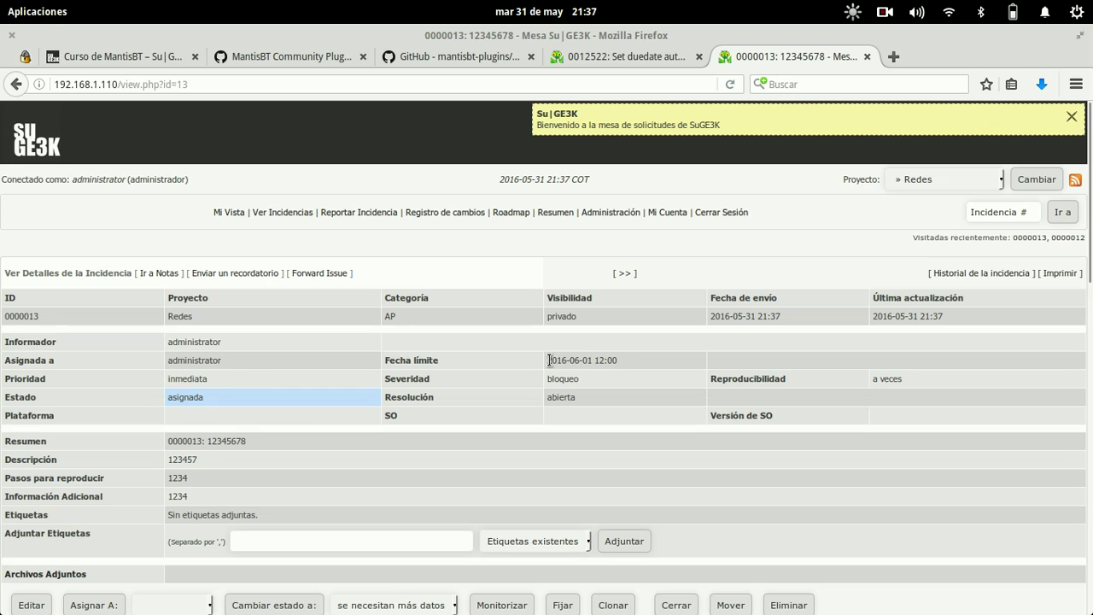
left_click_drag(643, 359, 544, 359)
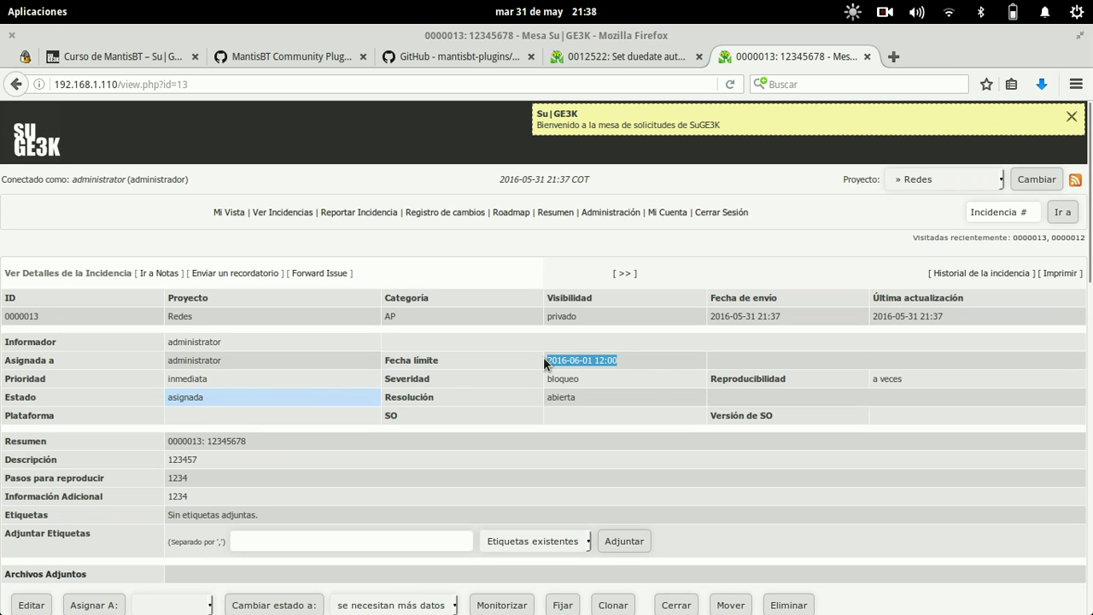
left_click(792, 314)
left_click_drag(792, 313, 754, 314)
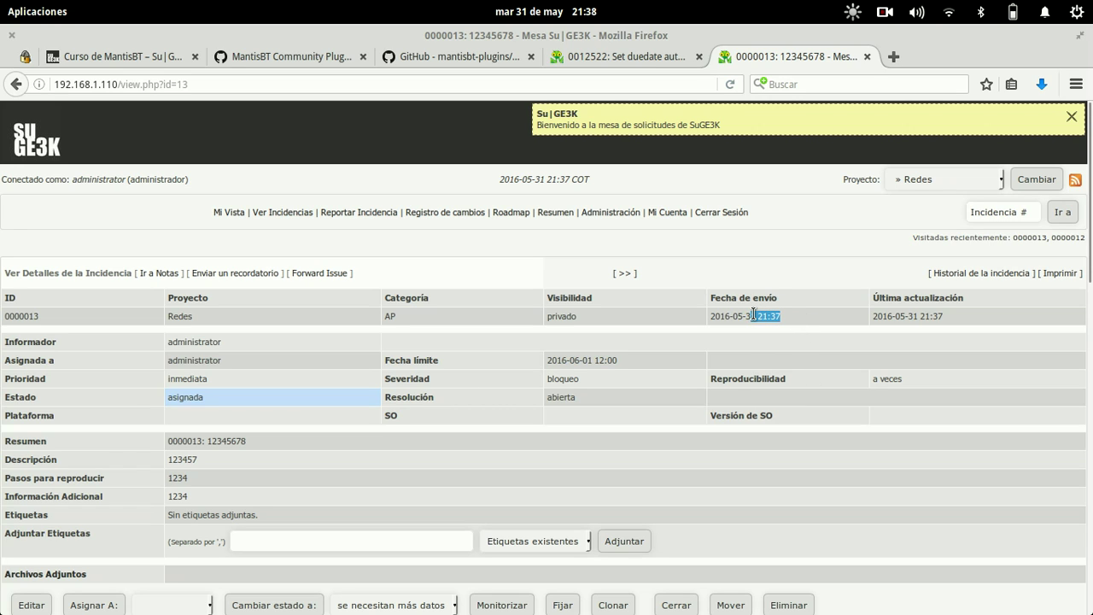
left_click(771, 357)
left_click_drag(624, 357, 567, 360)
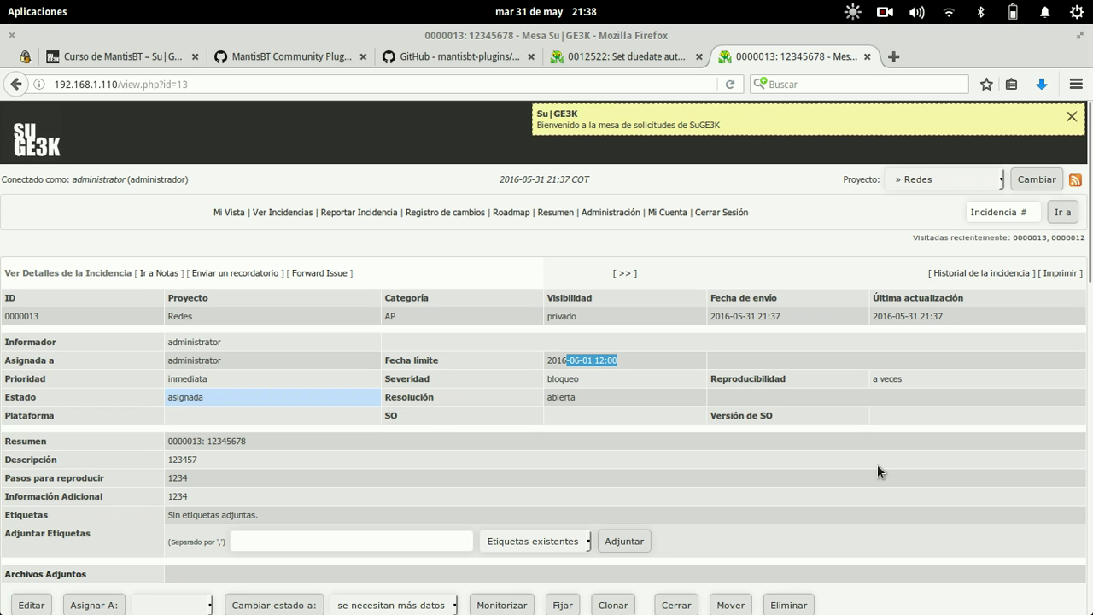
scroll(435, 433, "down", 4)
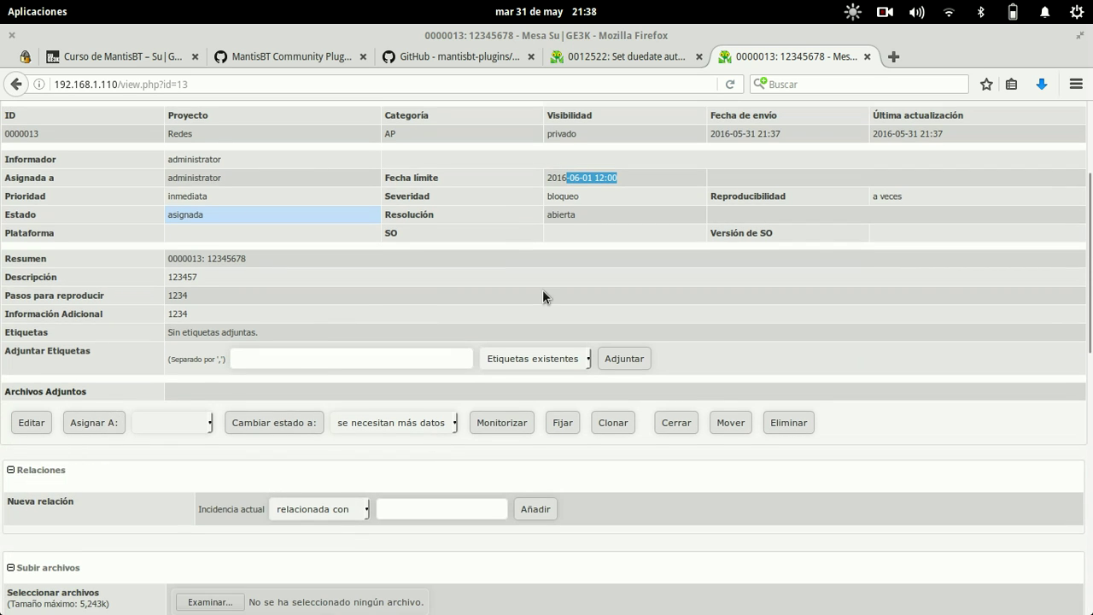
scroll(543, 290, "down", 1)
scroll(543, 289, "up", 5)
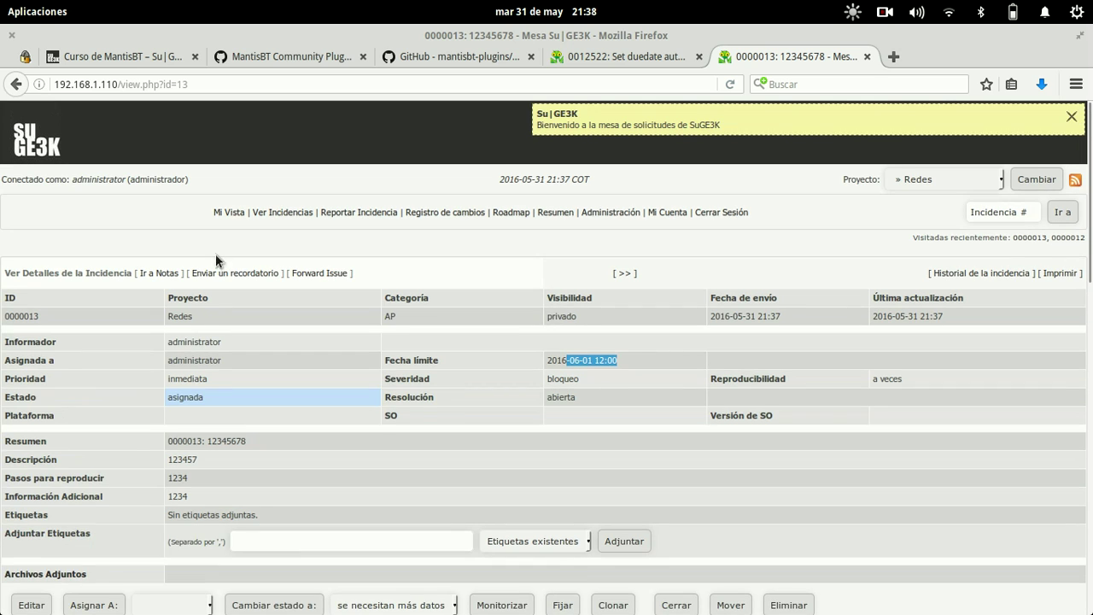
scroll(124, 436, "down", 1)
- Change issue 0000013's Fecha límite to 31 May 2016, save, and highlight the red overdue date
left_click(32, 560)
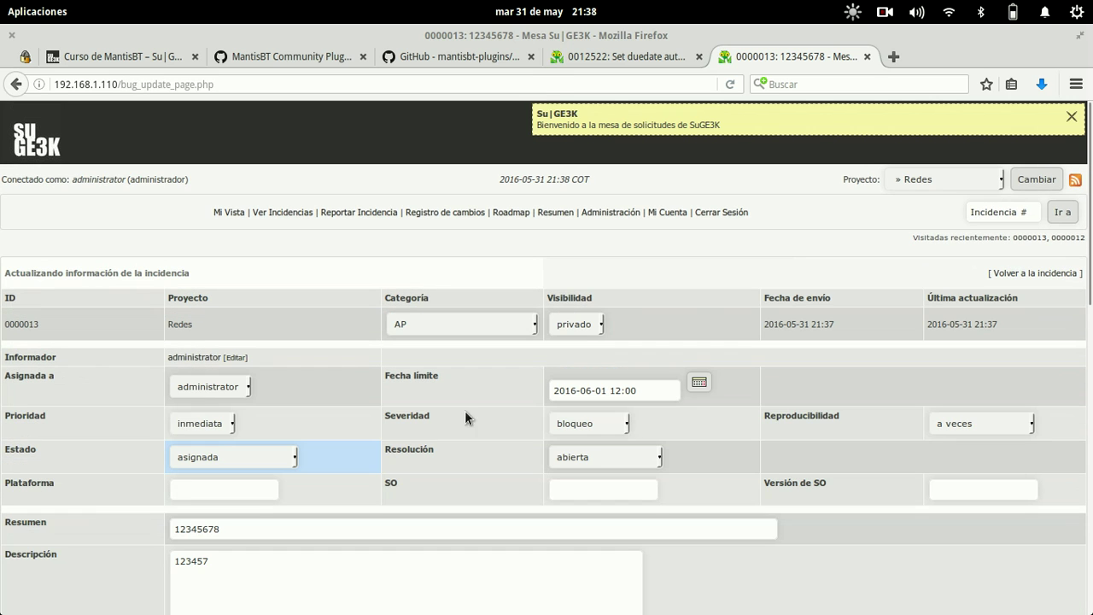
left_click(698, 382)
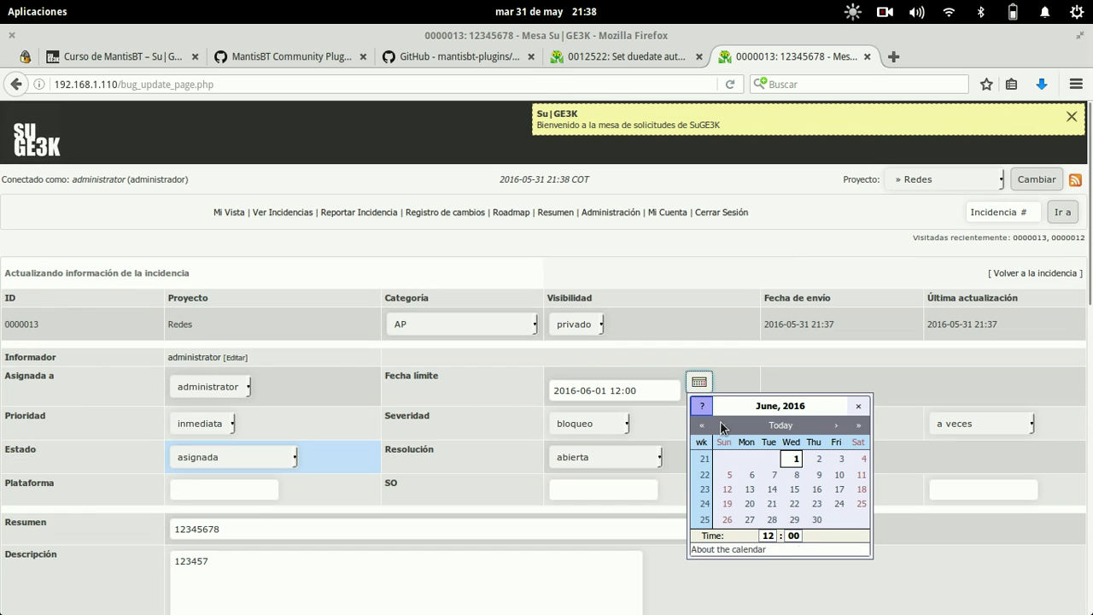
left_click(723, 426)
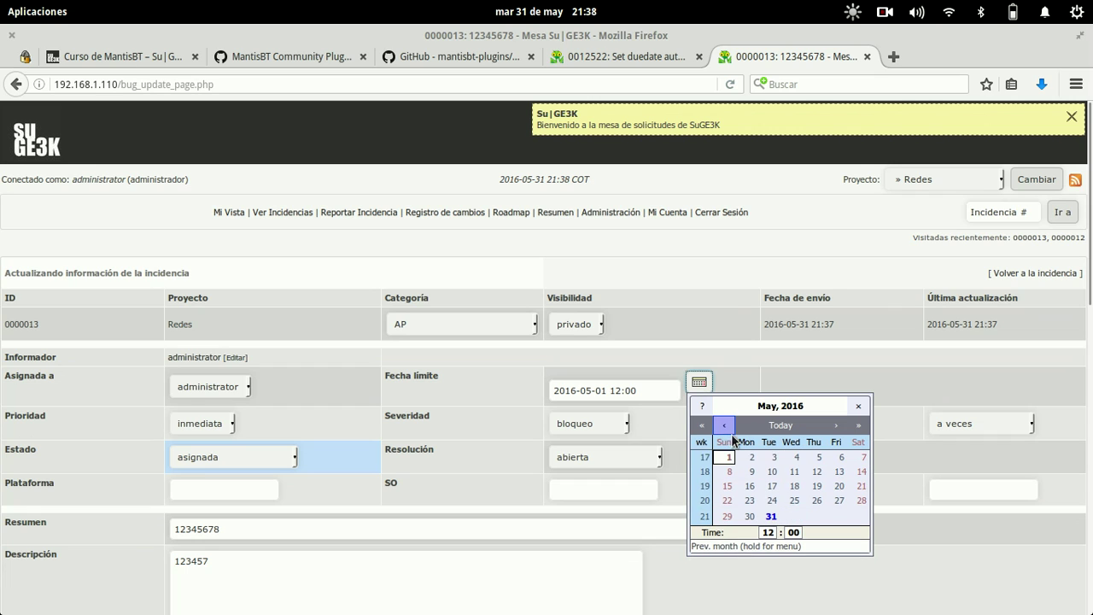
left_click(771, 516)
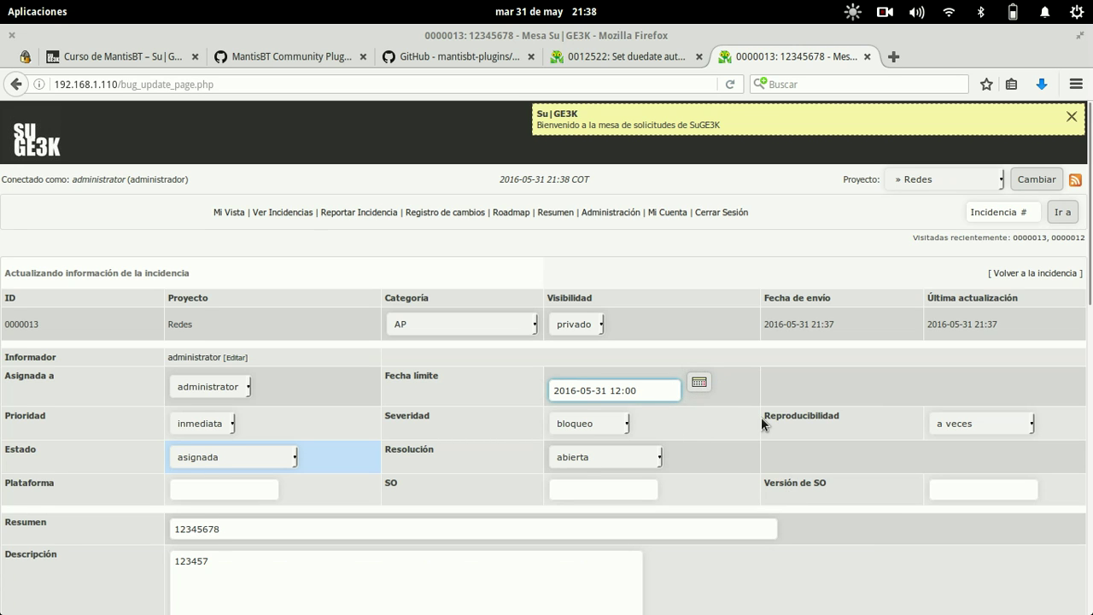
scroll(761, 417, "down", 10)
left_click(526, 465)
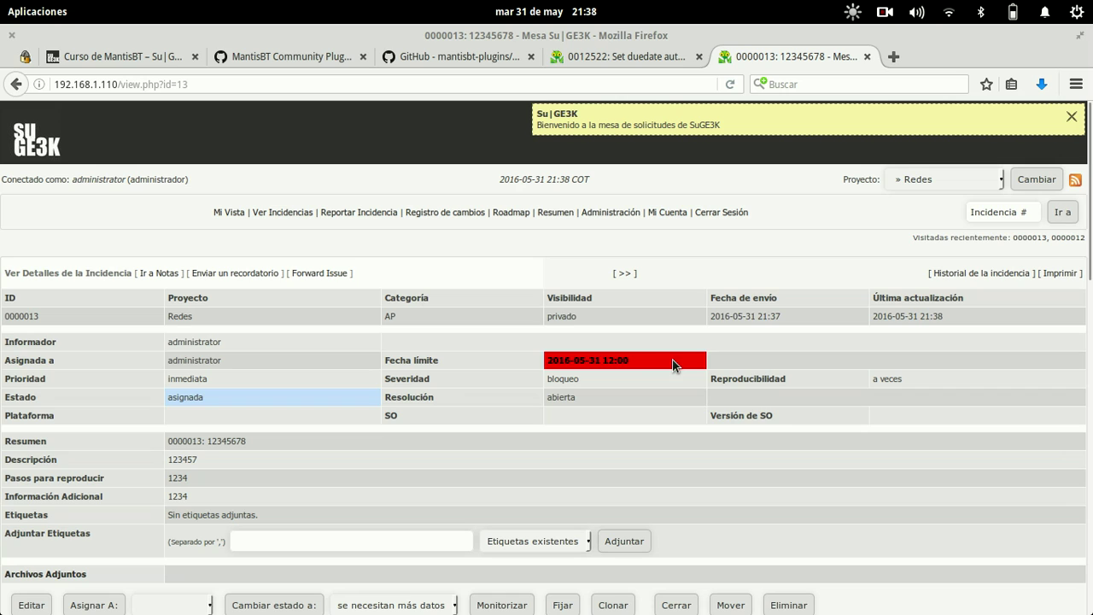
left_click_drag(628, 358, 546, 359)
- Open Ver Incidencias to list all four issues, led by 0000013
left_click(639, 356)
scroll(675, 421, "down", 15)
scroll(676, 421, "up", 15)
left_click(283, 212)
scroll(629, 395, "down", 4)
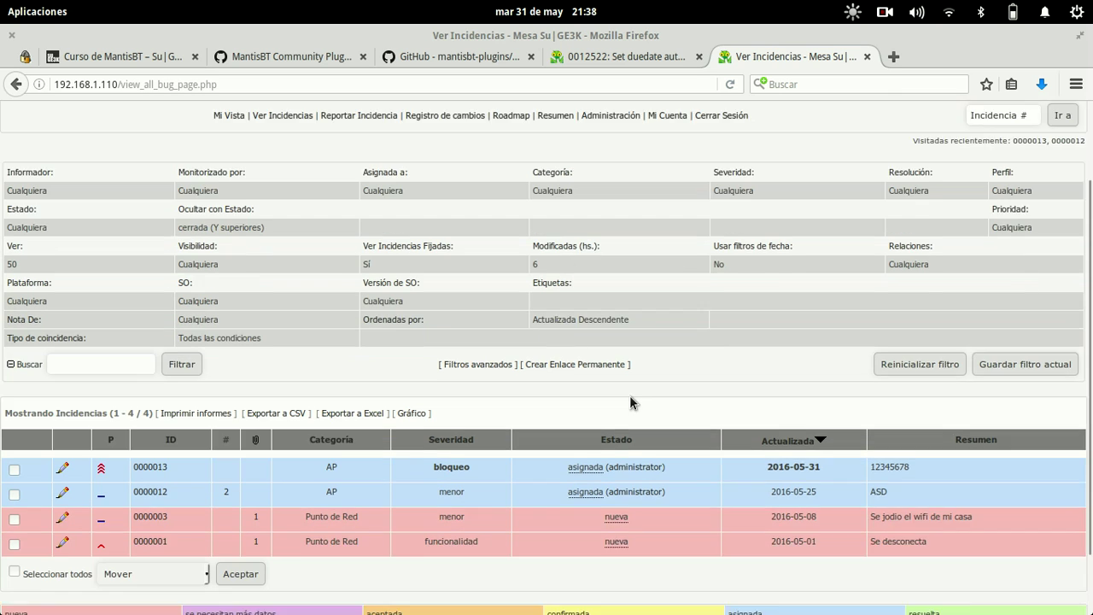
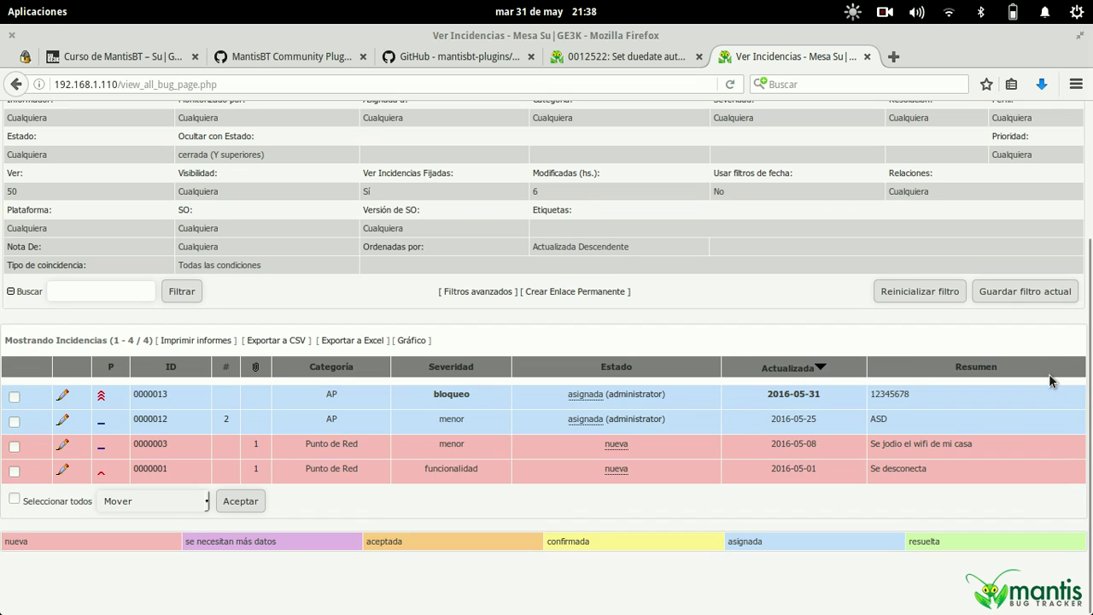
- Go through Administración and Administrar Configuración to the Administrar Columnas page's column textareas
scroll(1012, 420, "up", 4)
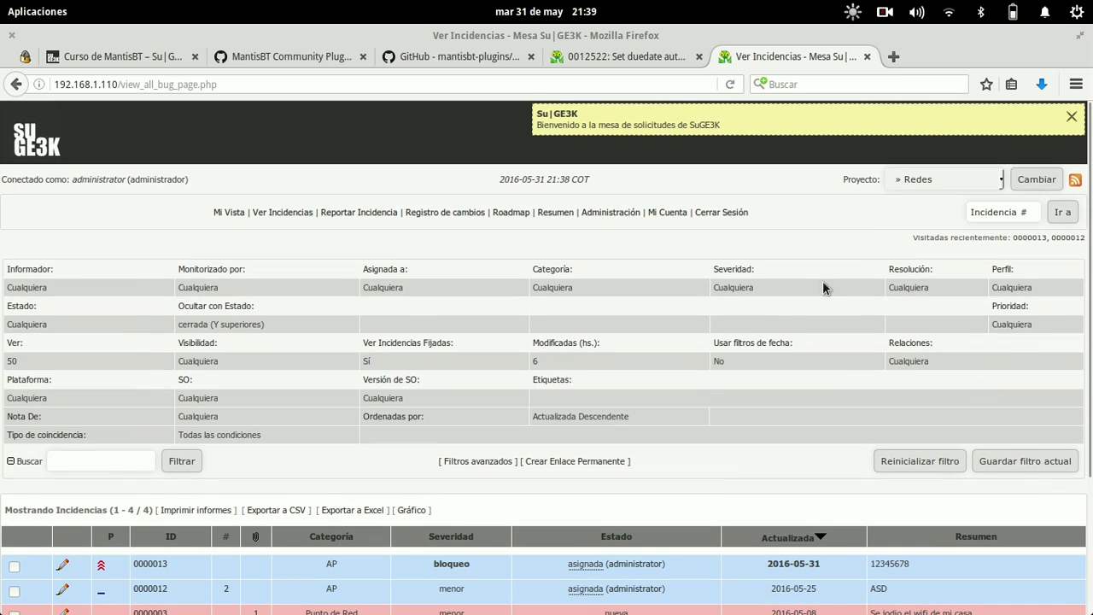
left_click(638, 215)
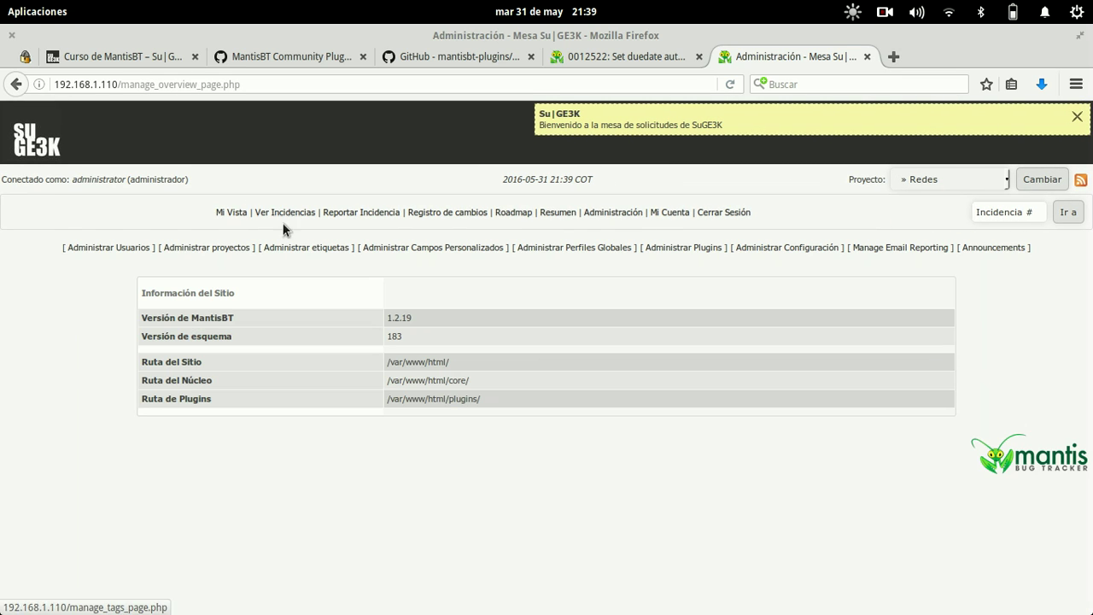
left_click(790, 250)
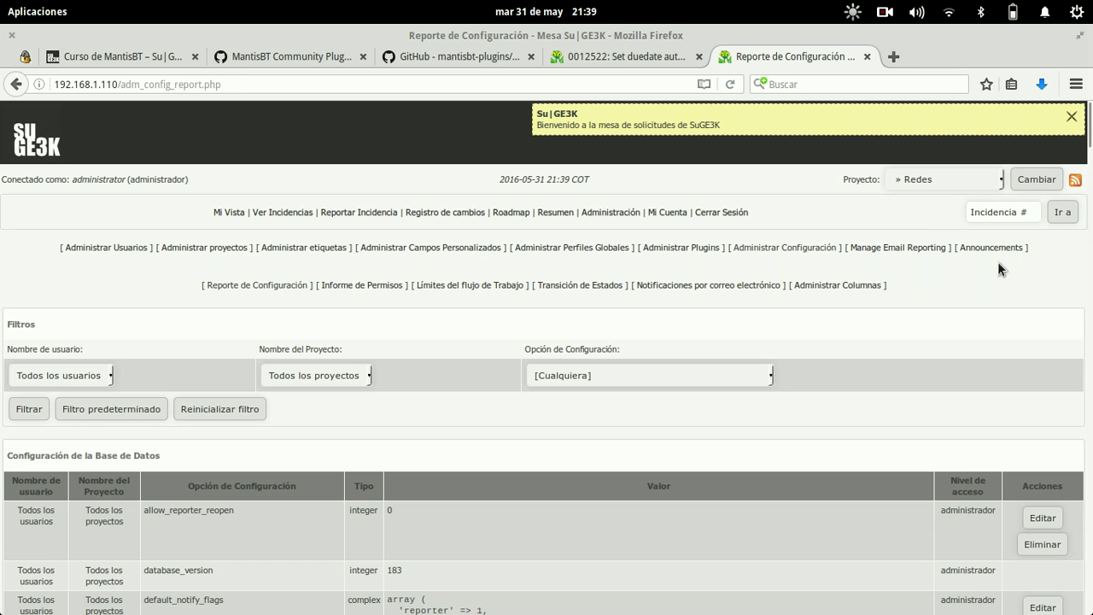
left_click(861, 286)
scroll(857, 281, "down", 10)
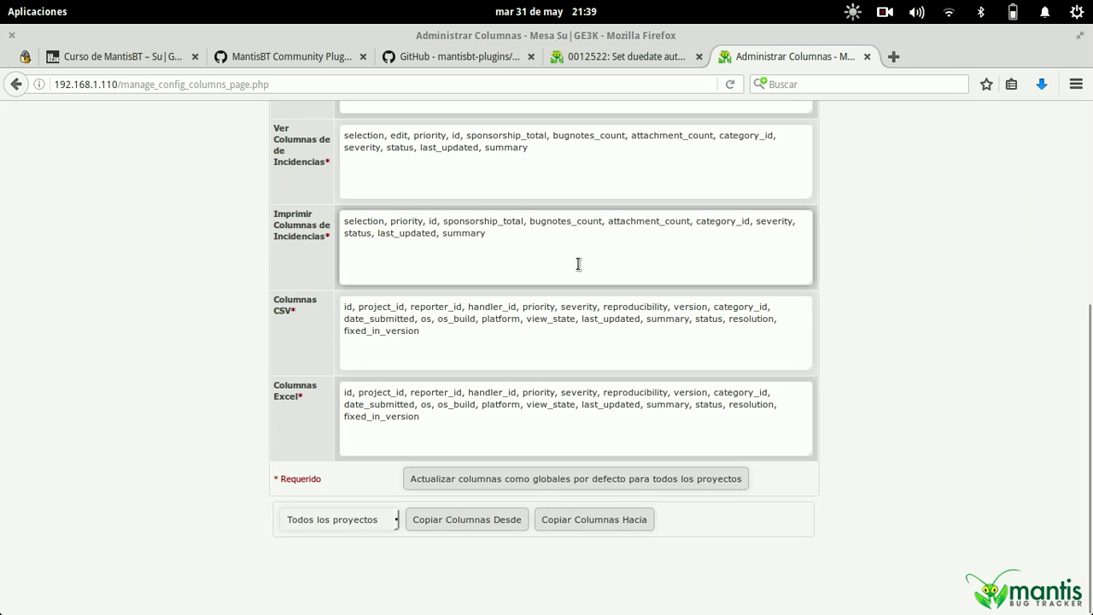
- Append ', due_date' to Ver Columnas de Incidencias and save as the global default for all projects
left_click(371, 161)
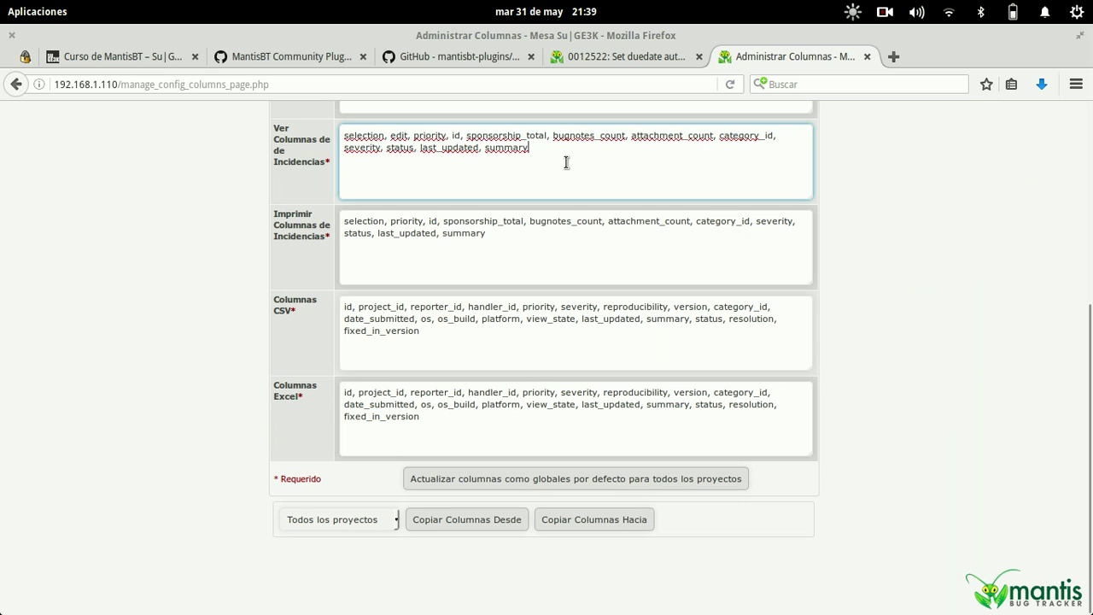
type(", DUE_date")
key("BackSpace")
key("BackSpace")
key("BackSpace")
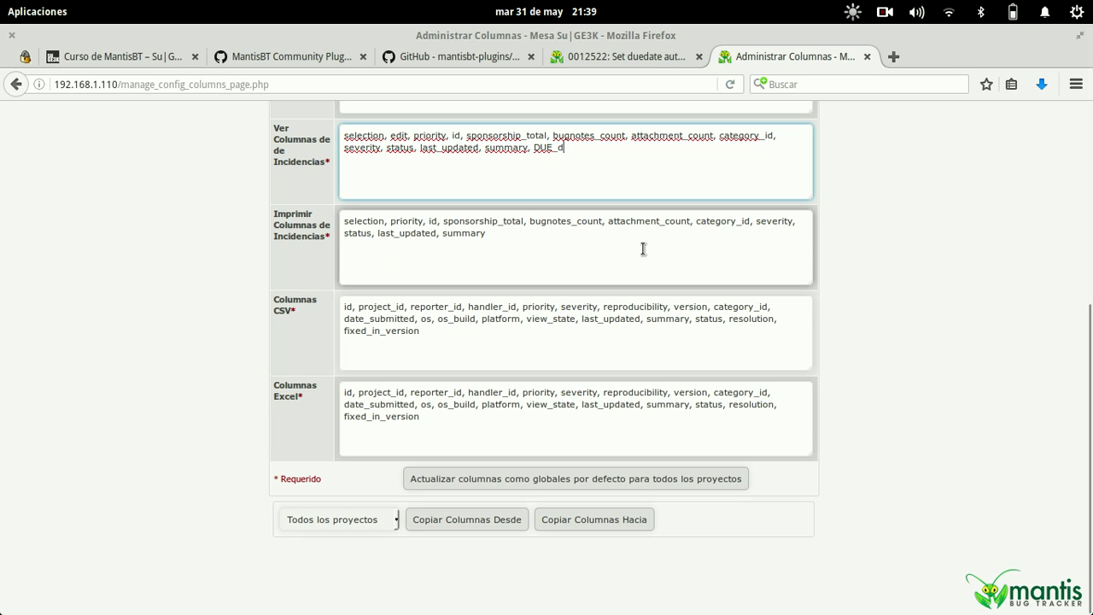
key("BackSpace")
key("BackSpace")
key("BackSpace")
key("BackSpace")
key("BackSpace")
type("due_date")
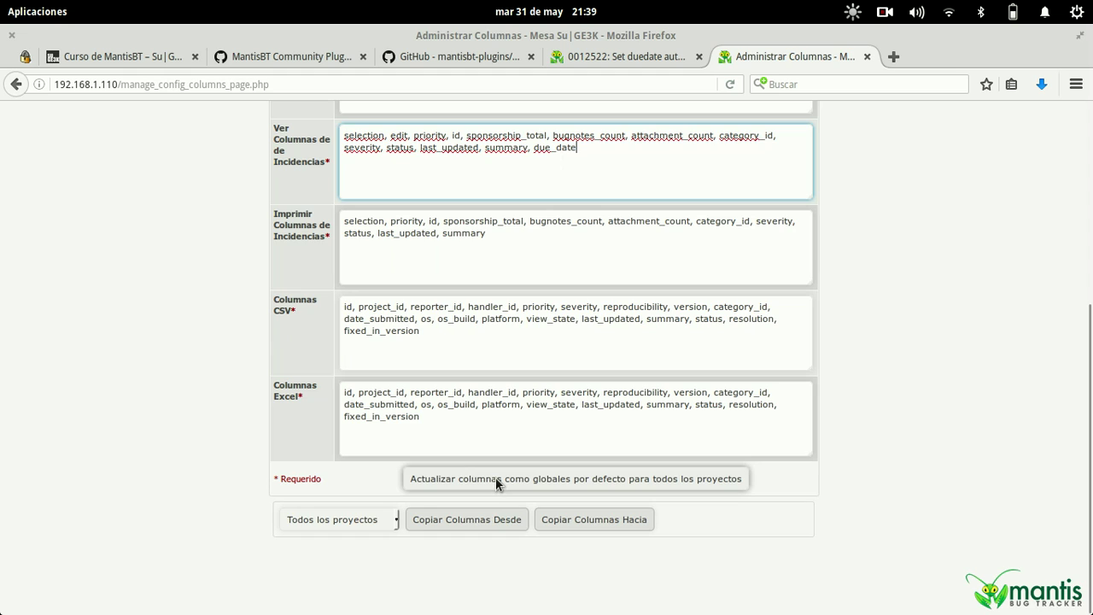
left_click(496, 477)
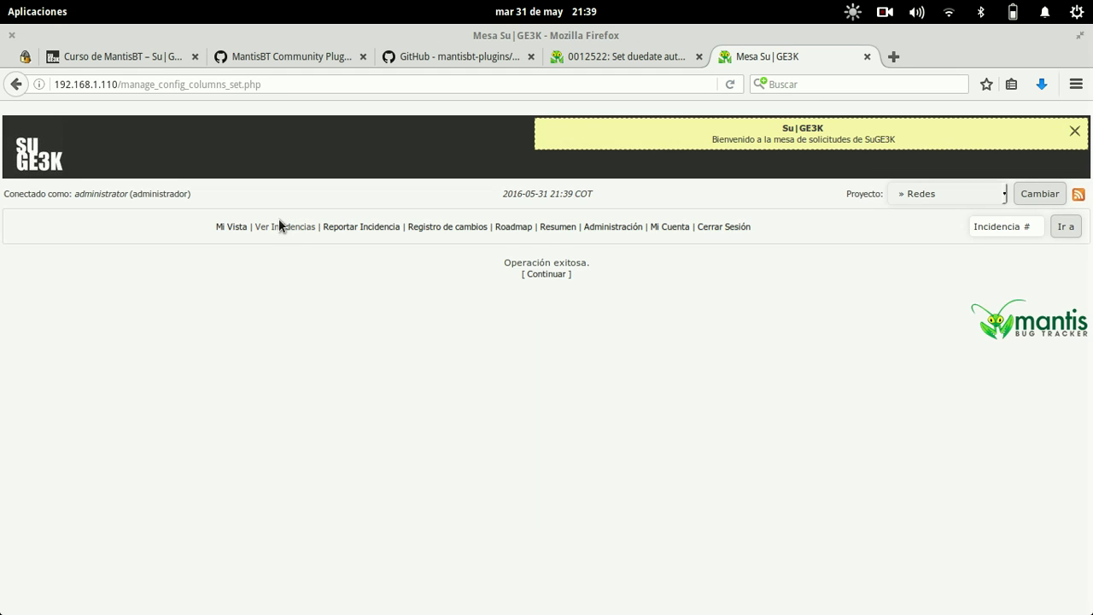
left_click(285, 213)
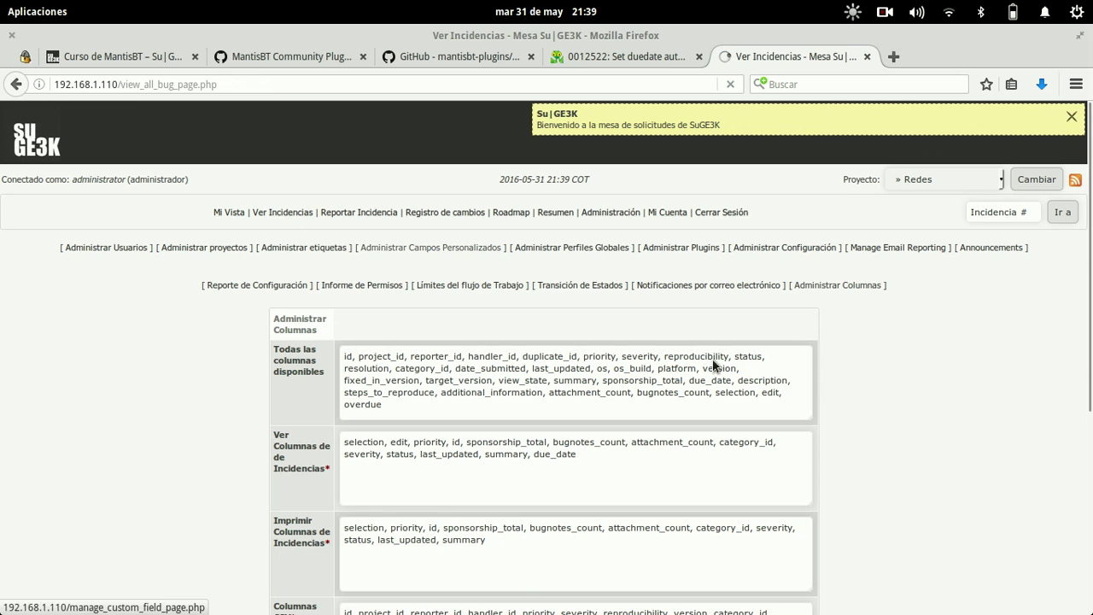
- Select the 2016-05-31 due date in the new Fecha límite column of issue 0000013
scroll(816, 399, "down", 3)
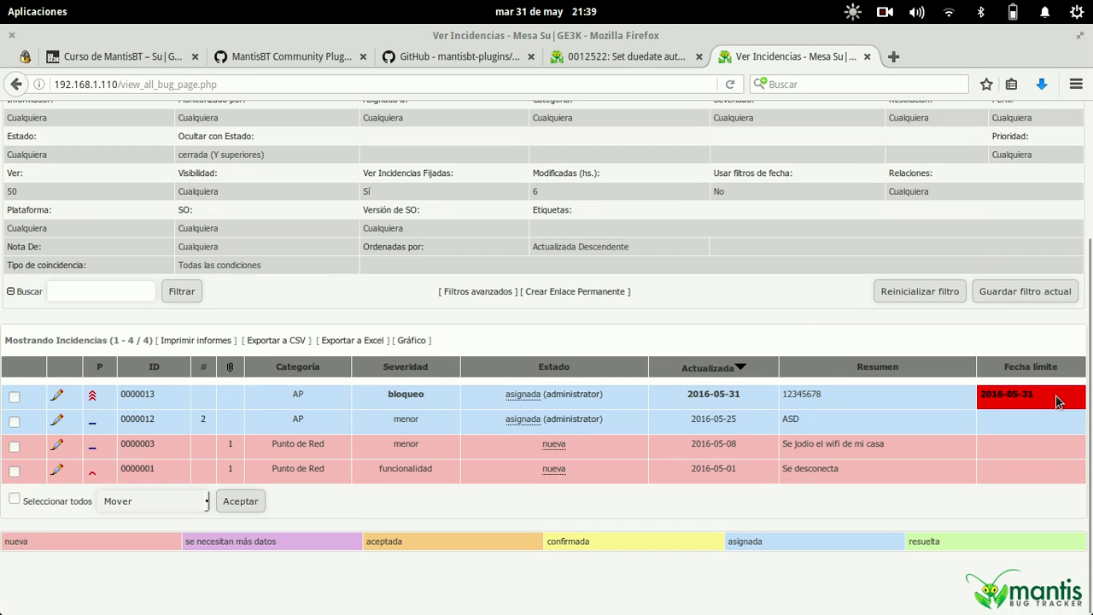
left_click_drag(1057, 401, 983, 396)
left_click_drag(1056, 402, 979, 396)
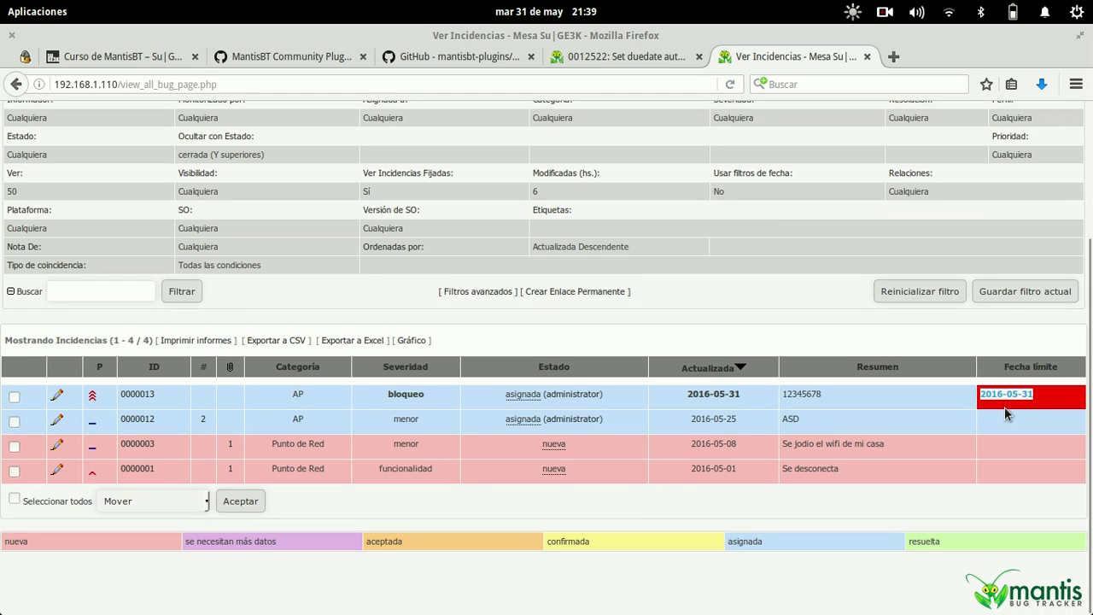
- Reload Ver Incidencias, visit Mi Vista, then go to the Administración overview
scroll(1004, 409, "up", 3)
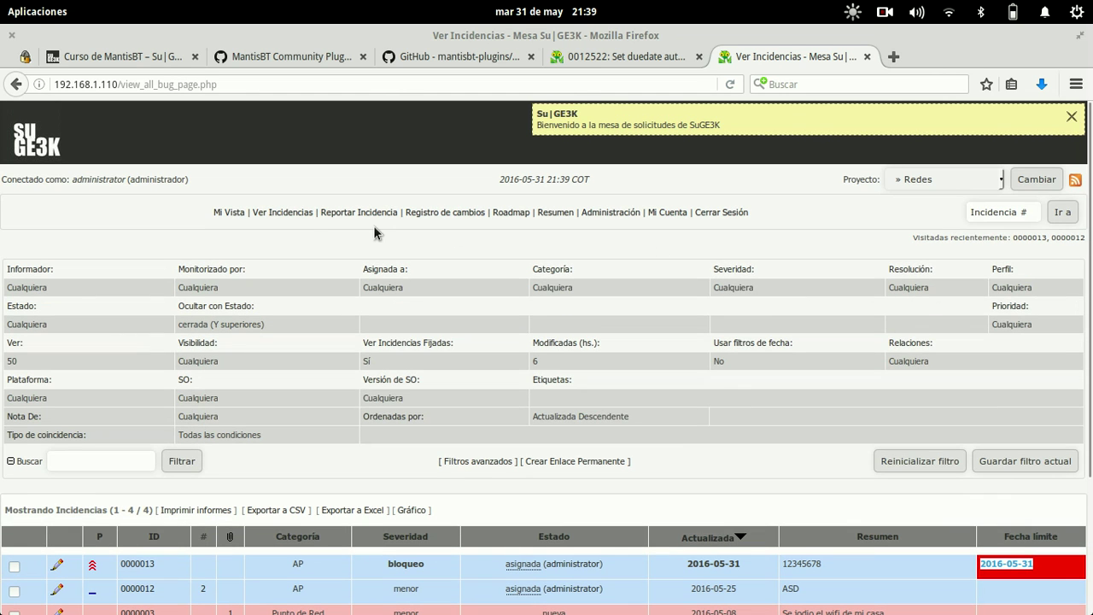
left_click(300, 213)
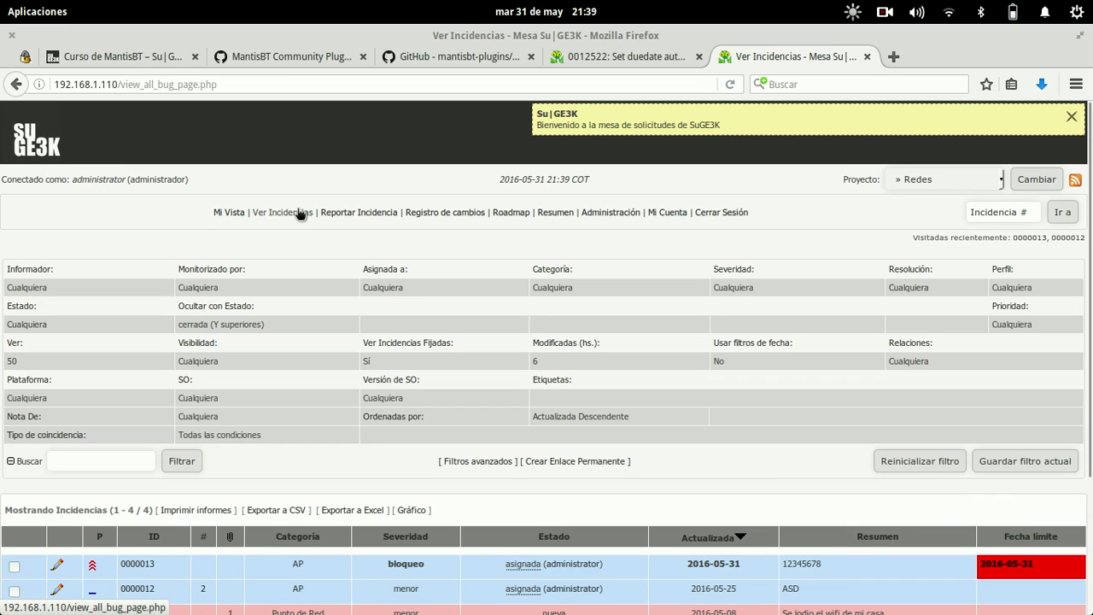
left_click(230, 212)
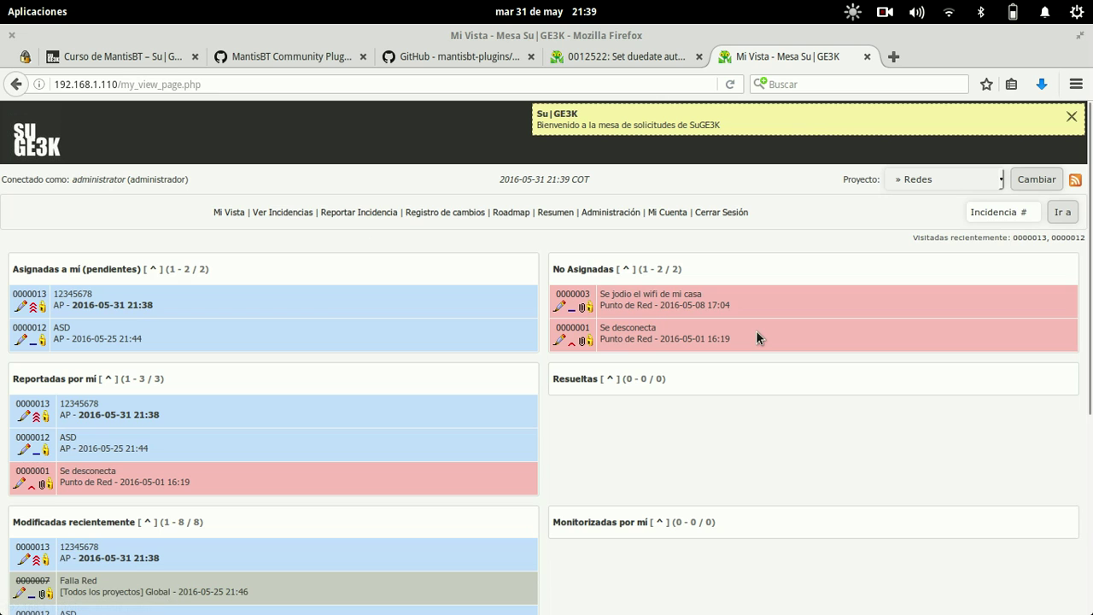
left_click(616, 213)
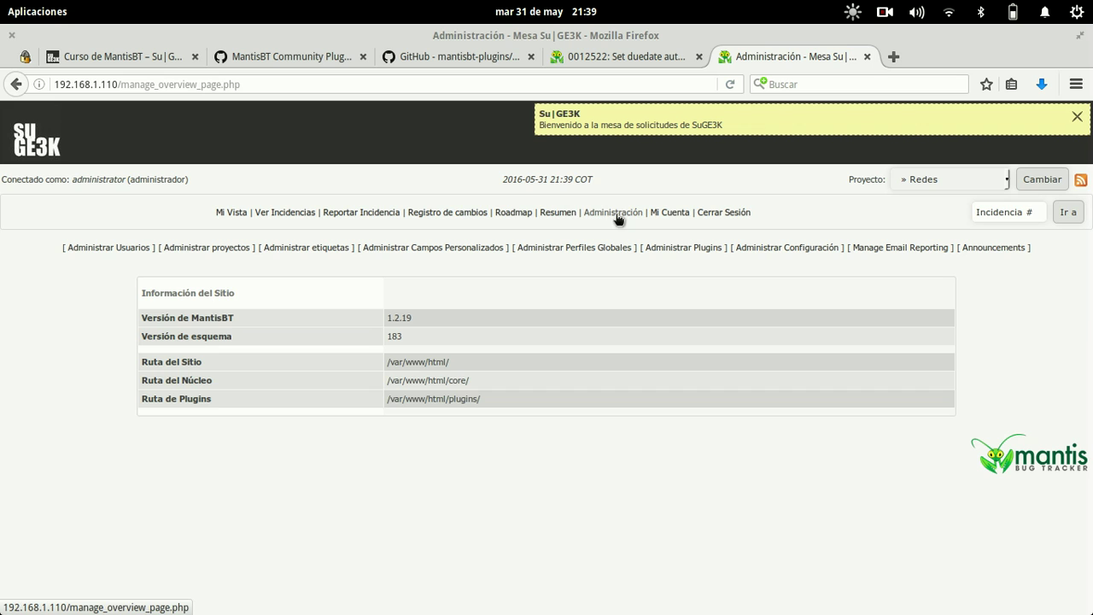
- Open the SetDuedate 3.20 plugin configuration from Administrar Plugins
left_click(803, 248)
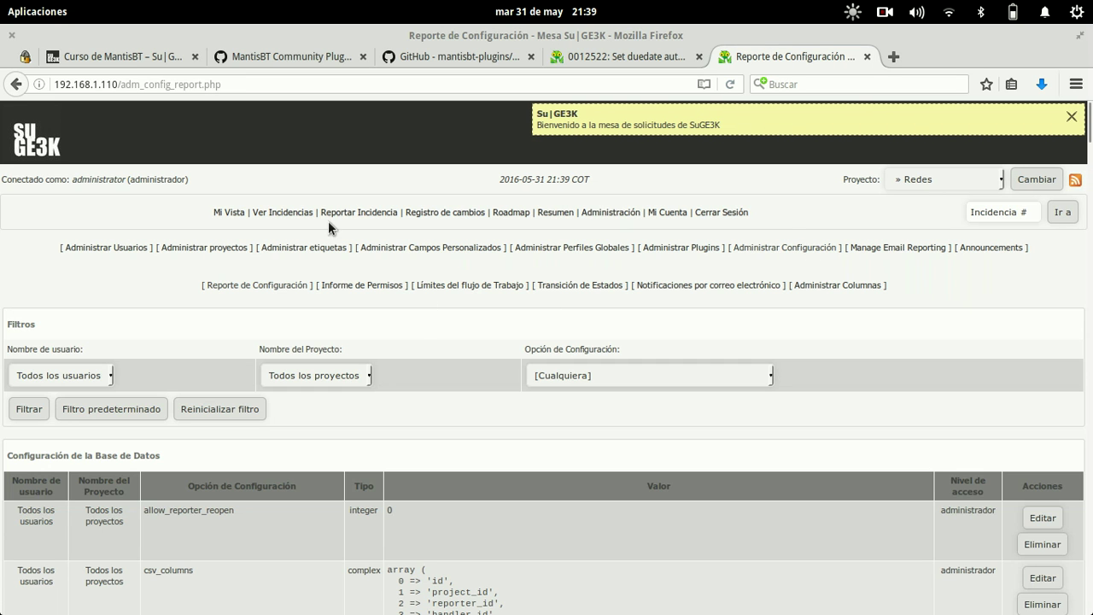
left_click(696, 247)
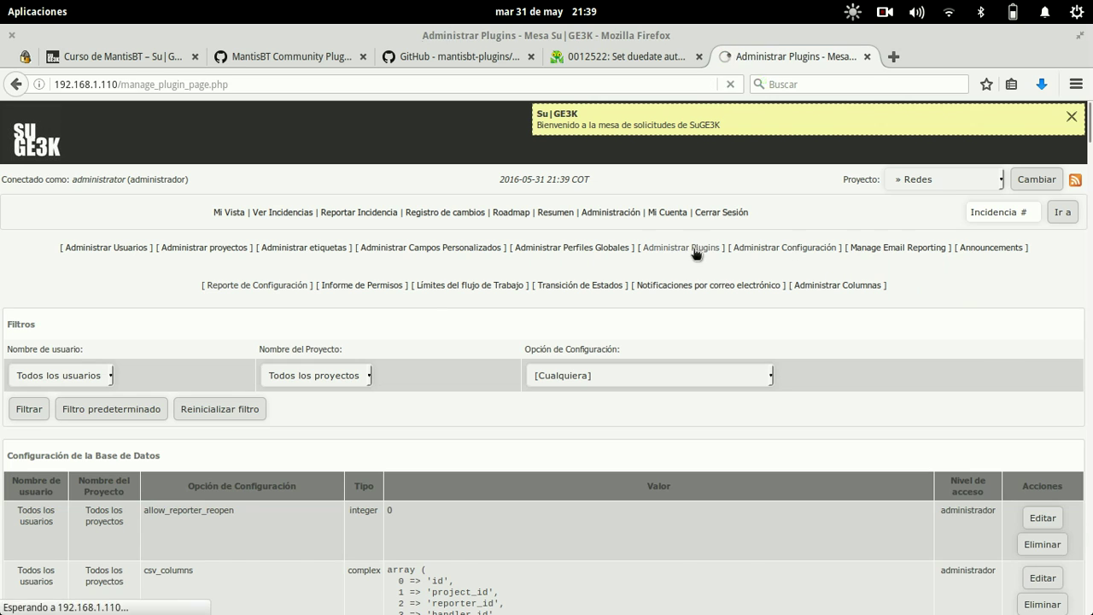
scroll(151, 318, "down", 1)
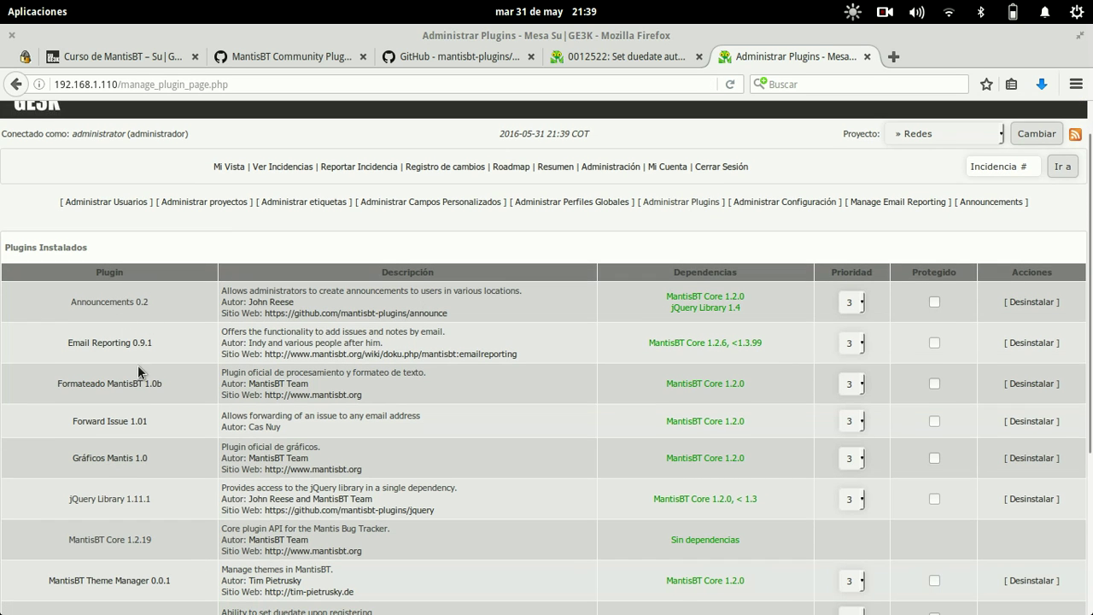
scroll(138, 365, "down", 3)
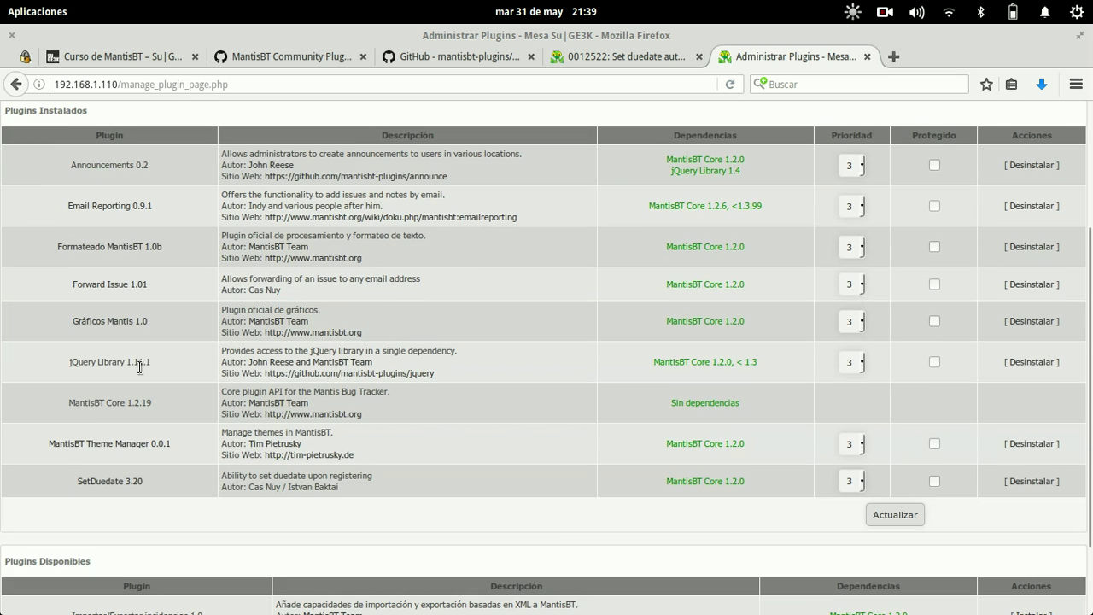
left_click(109, 481)
- Bring the terminal window with config_defaults_inc.php in nano to the front
left_click_drag(473, 451, 4, 128)
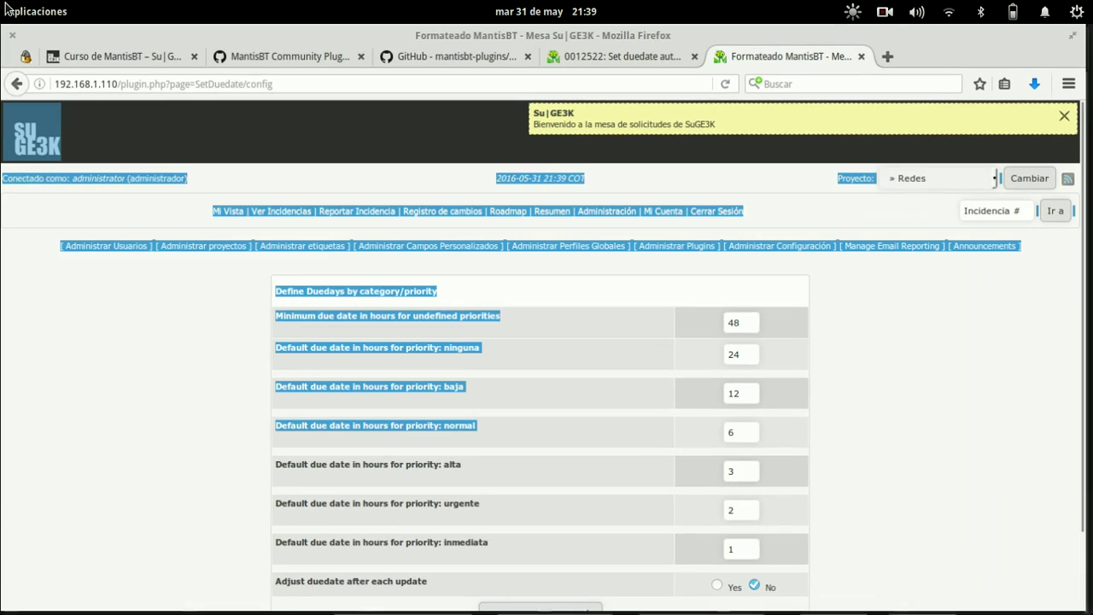
mouse_move(0, 0)
left_click(551, 385)
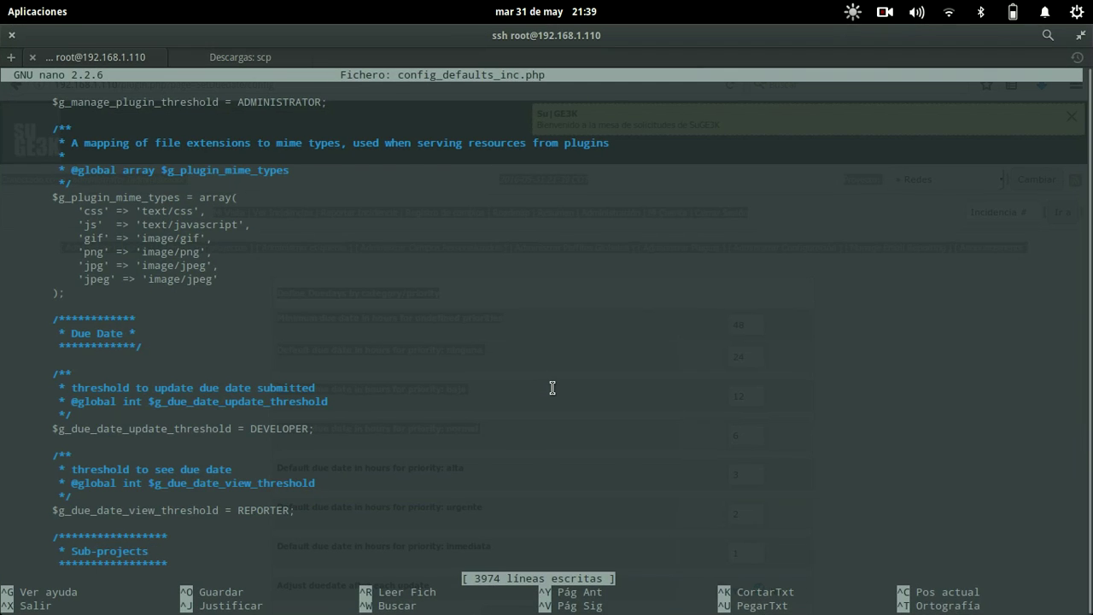
- Close the config file, cd into plugins/SetDuedate, list it, and open SetDuedate.php in nano
key("ctrl+x")
type("cd plu")
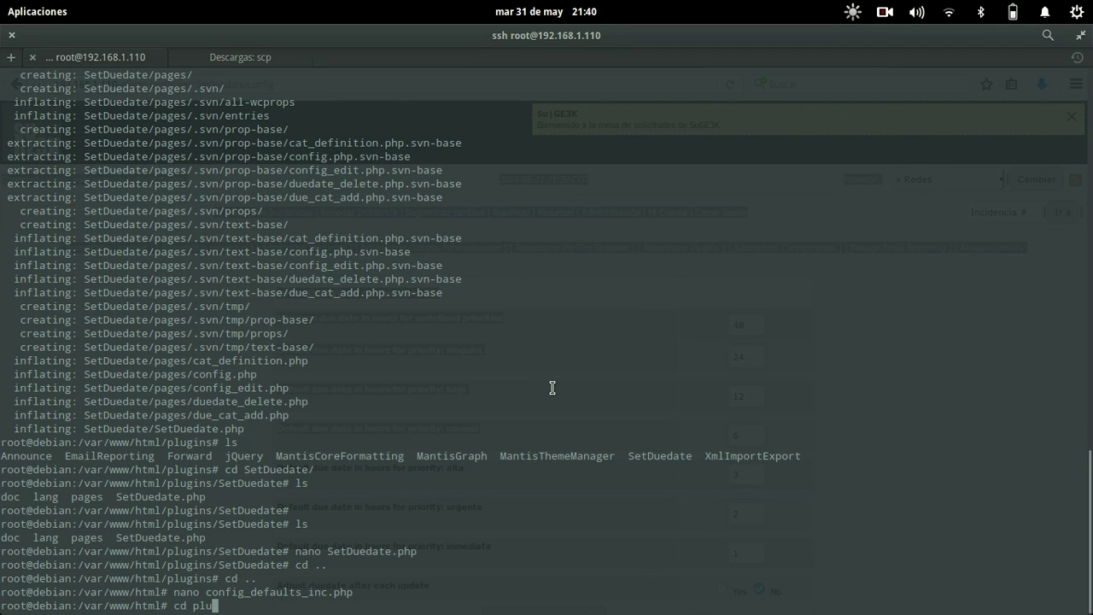
type("gins/S")
key("Tab")
key("Return")
type("ls")
key("Return")
type("nano S")
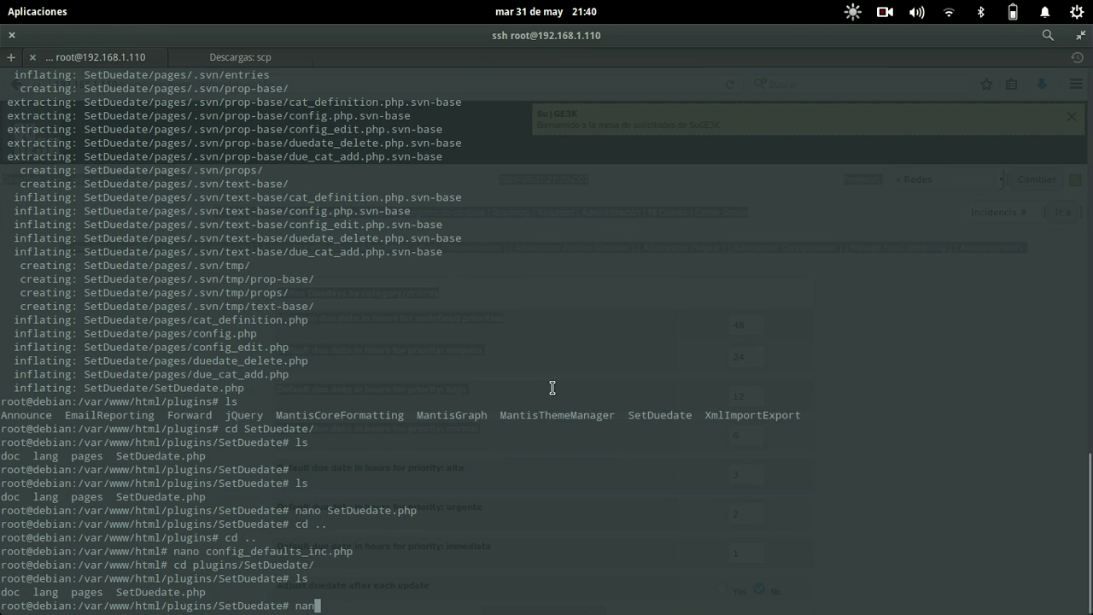
key("Tab")
key("Return")
- Read through SetDuedate.php's ChangeDate function, category query and due-date hour-counting loop
key("Down")
key("Down")
key("Down")
key("Down")
key("Down")
key("Down")
key("Down")
key("Down")
key("Down")
key("Down")
key("Down")
key("Down")
key("Down")
key("Down")
key("Down")
key("Down")
key("Down")
key("Down")
key("Down")
key("Down")
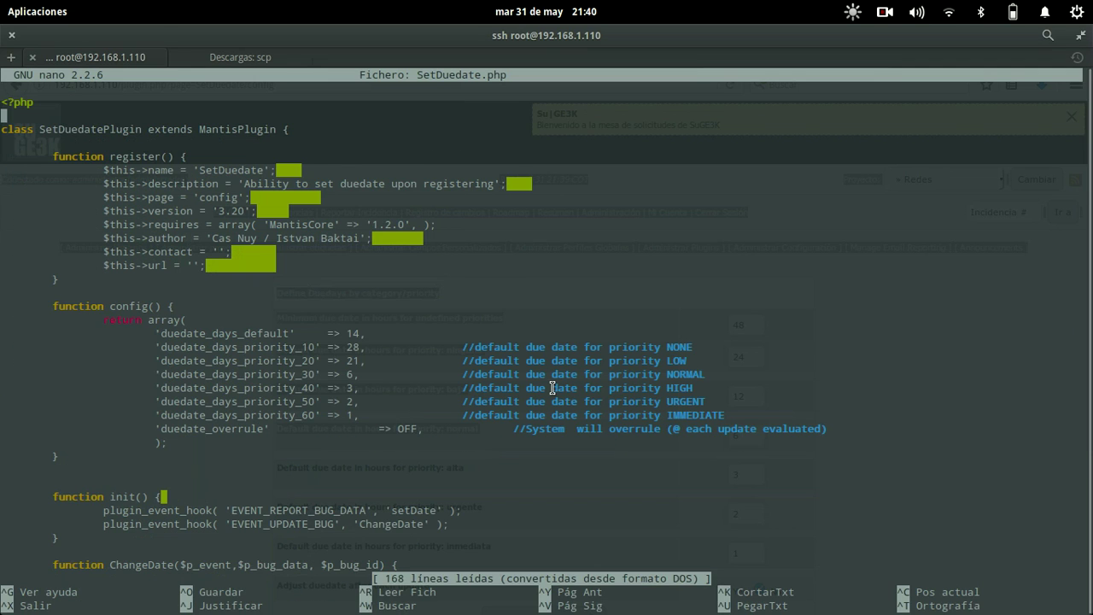
key("Down")
key("Down")
key("Down")
key("Down")
key("Down")
key("Down")
key("Down")
key("Down")
key("Down")
key("Down")
key("Down")
key("Down")
key("Down")
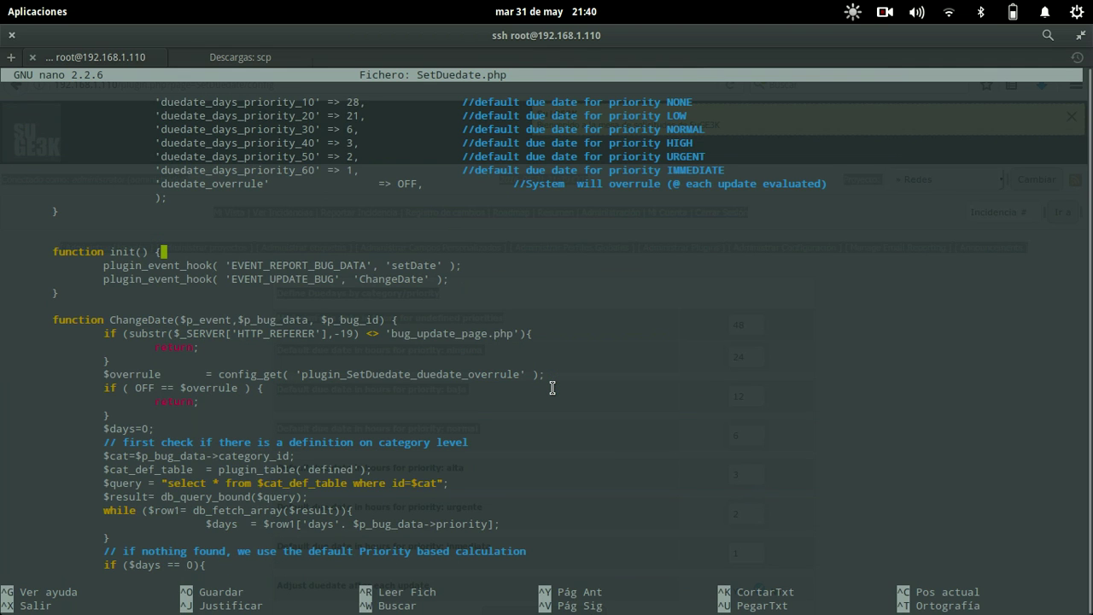
key("Up")
key("Up")
key("Up")
key("Up")
key("Down")
key("Down")
key("Down")
key("Down")
key("Down")
key("Down")
key("Down")
key("Down")
key("Down")
key("Down")
key("Down")
key("Down")
key("Down")
key("Down")
key("Down")
key("Down")
key("Down")
key("Down")
key("Down")
key("Down")
key("Down")
key("Down")
key("Down")
key("Down")
key("Down")
key("Down")
key("Down")
key("Down")
key("Down")
key("Down")
key("Down")
key("Down")
key("Down")
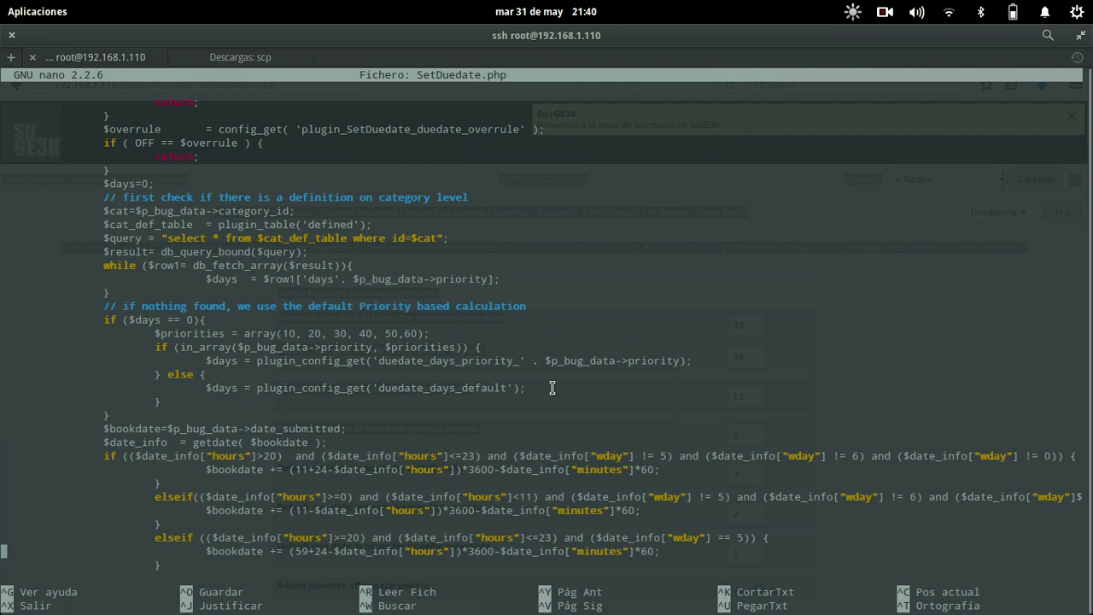
key("Down")
key("Down")
key("Down")
key("Down")
key("Down")
key("Down")
key("Down")
key("Down")
key("Down")
key("Down")
key("Down")
key("Down")
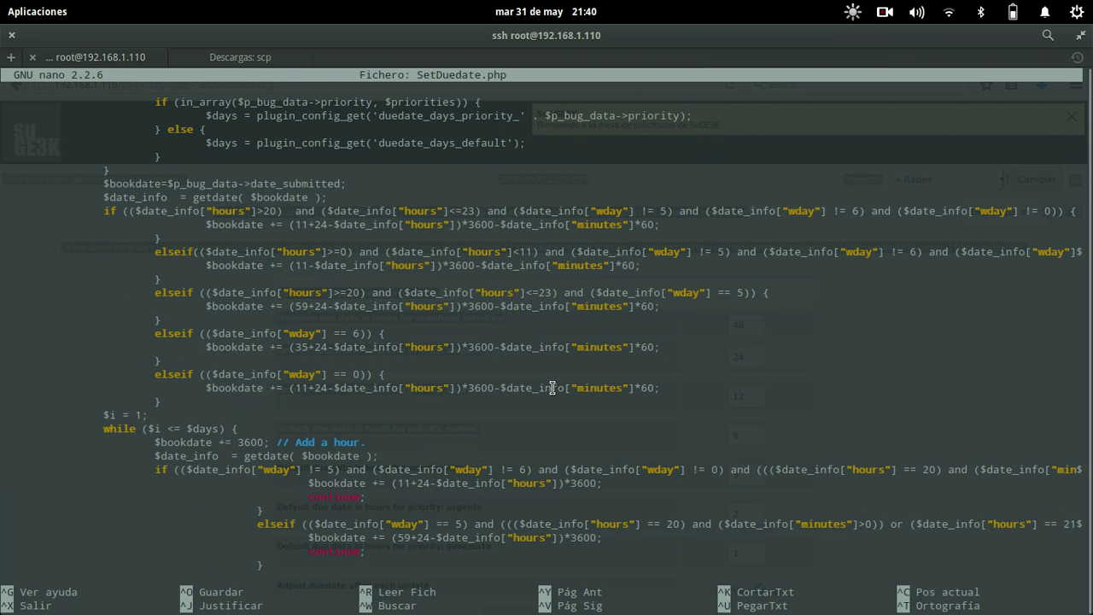
key("Up")
key("Up")
key("Up")
scroll(552, 387, "down", 6)
scroll(553, 387, "up", 7)
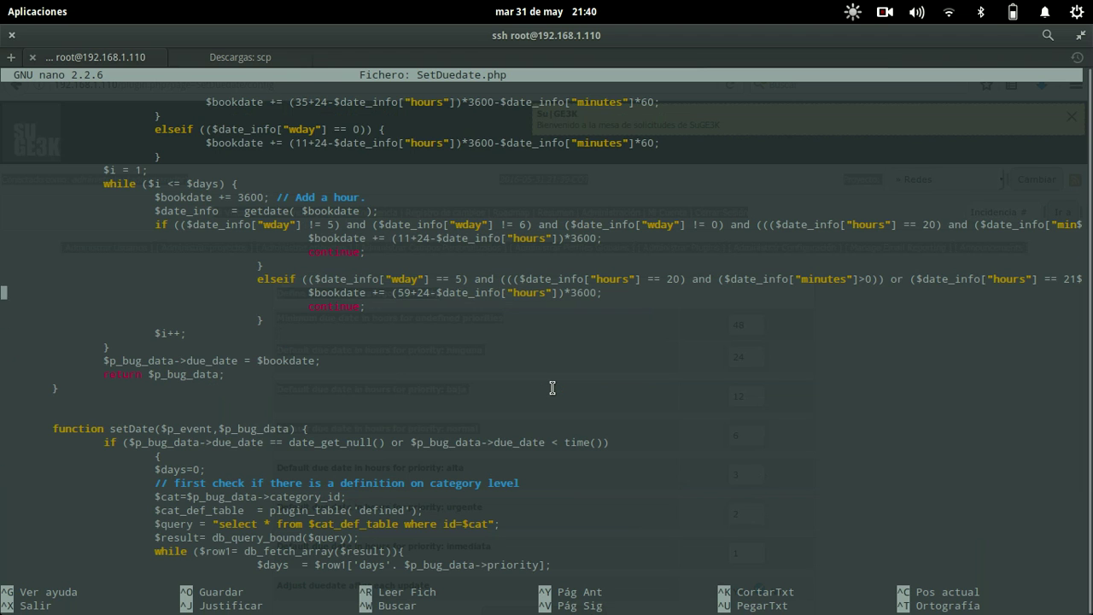
scroll(553, 388, "up", 7)
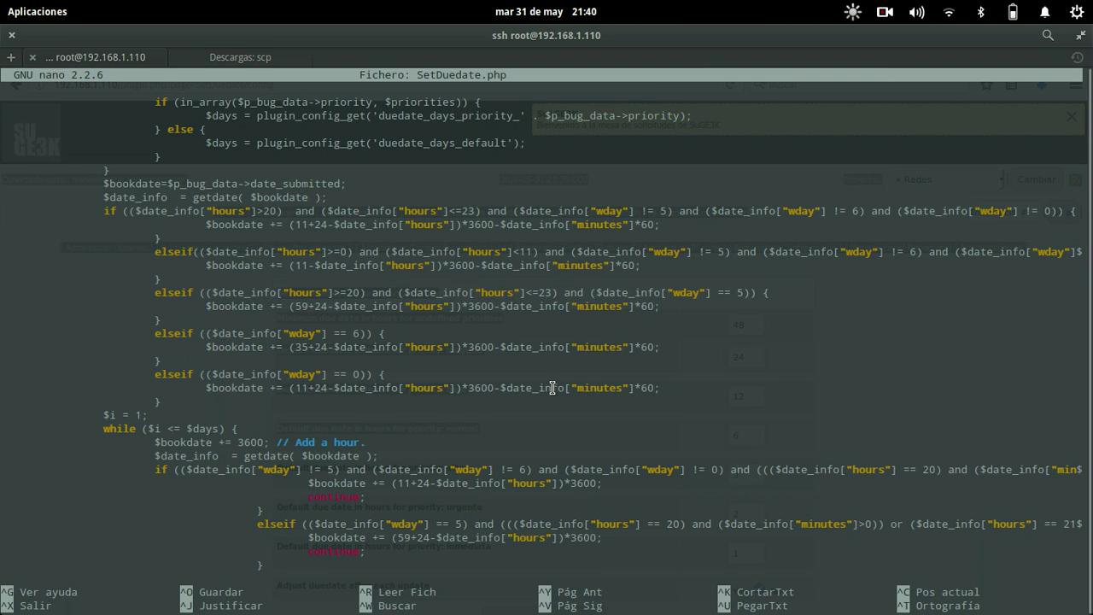
- Exit nano and return to the SetDuedate configuration in Firefox
key("ctrl+x")
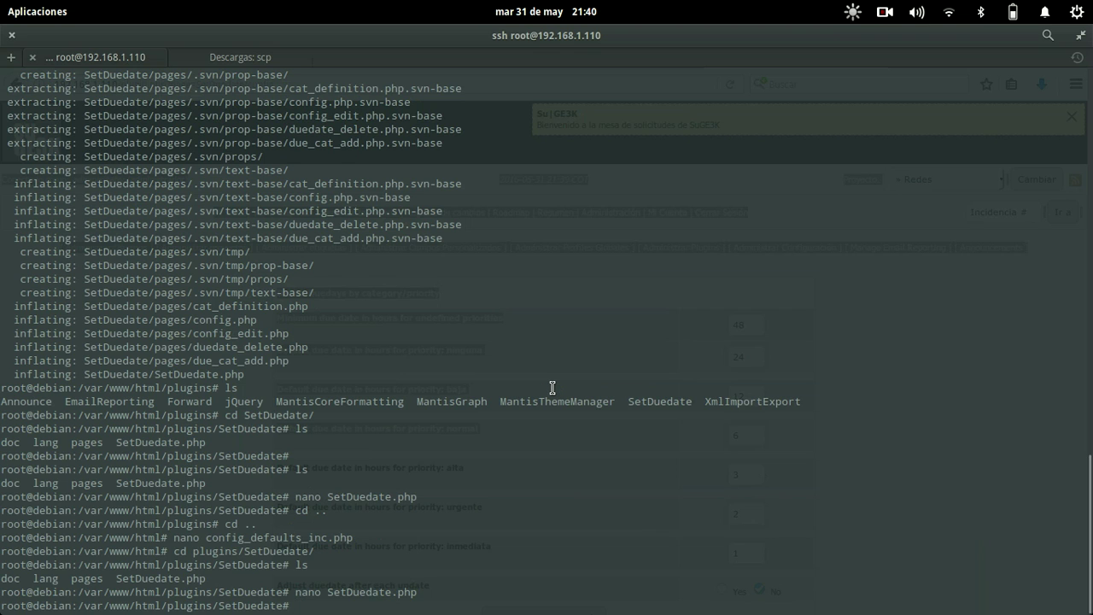
key("alt+Tab")
left_click(551, 393)
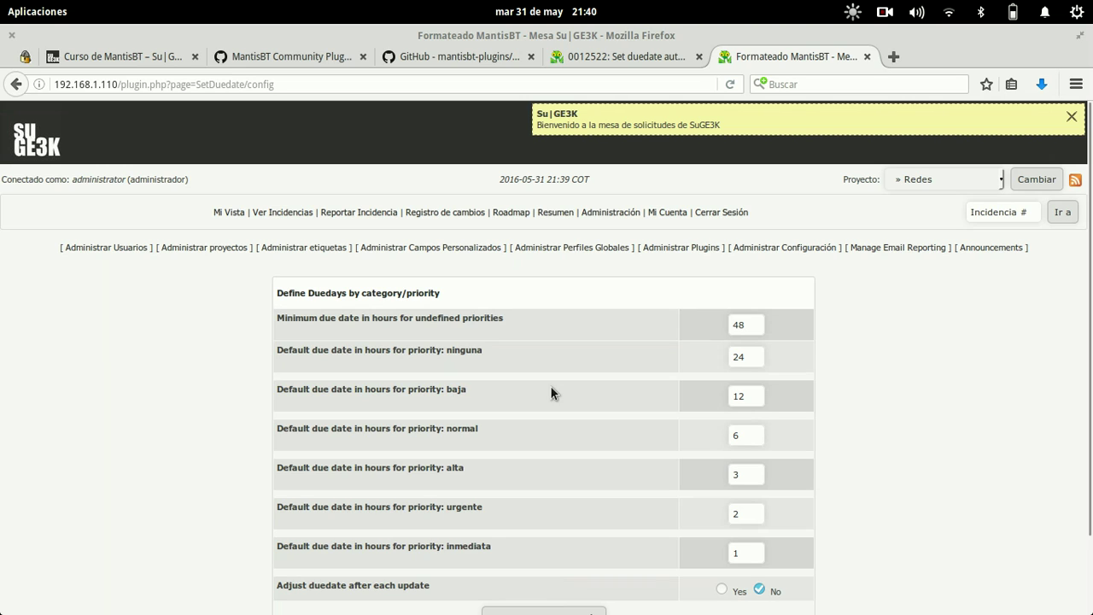
- Switch to the 'Curso de MantisBT' tab and clear the text selection
left_click(122, 57)
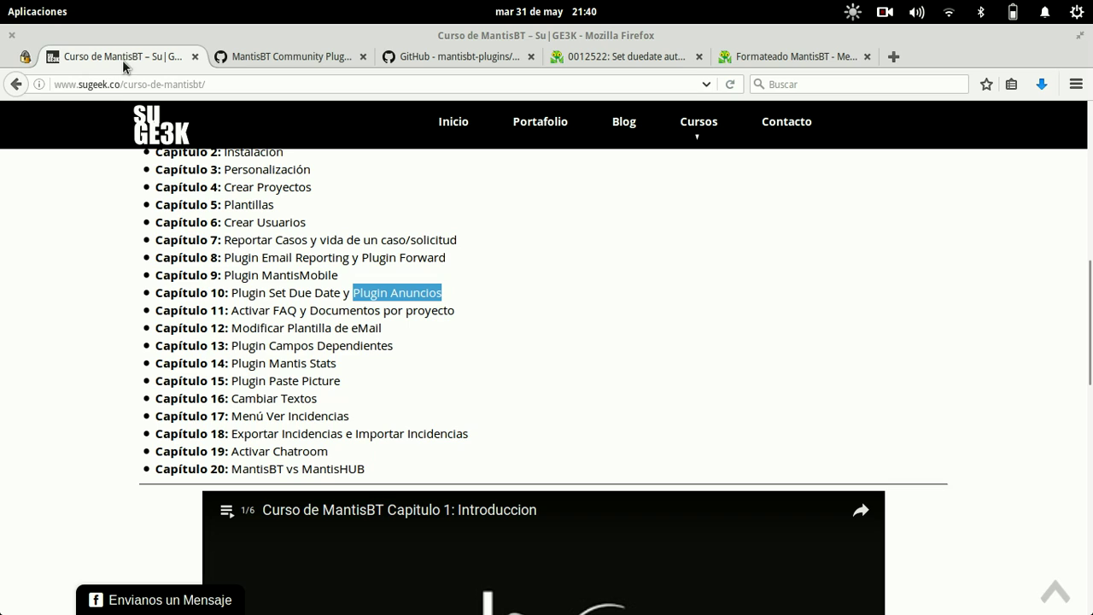
left_click(660, 337)
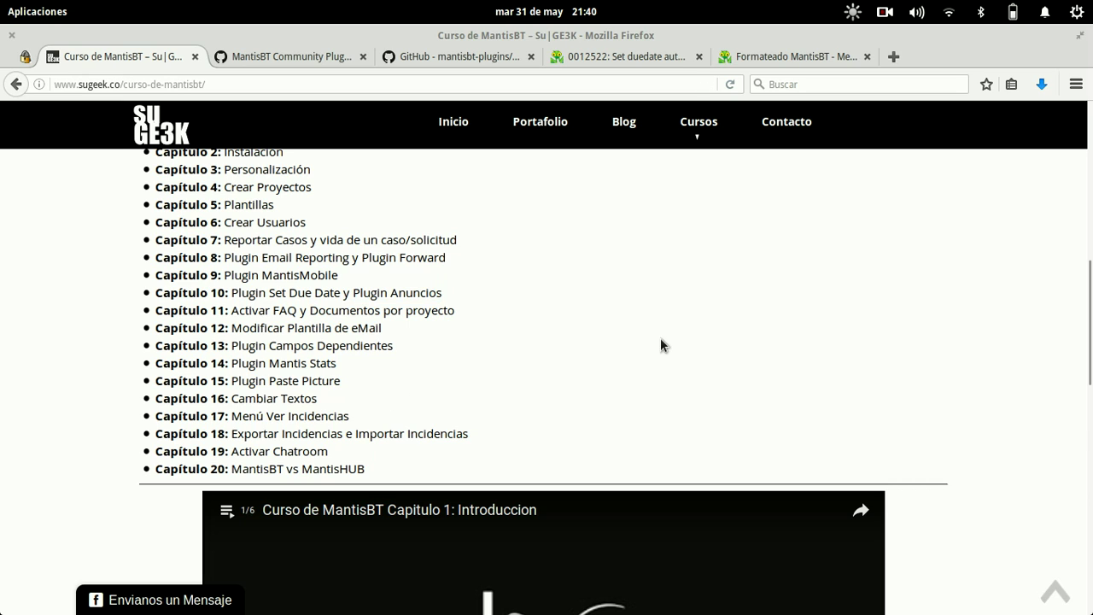